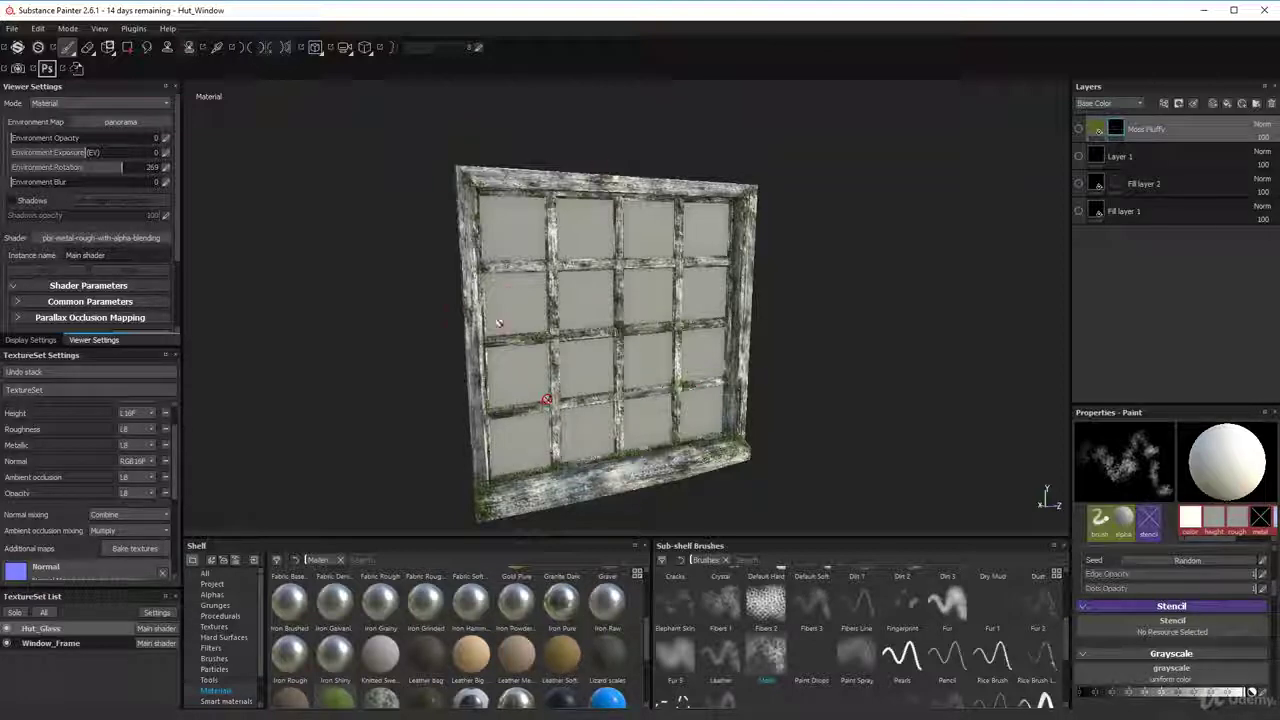
- Hide the Window_Frame texture set and make Hut_Glass the active texture set
left_click_drag(569, 346, 577, 254, "alt")
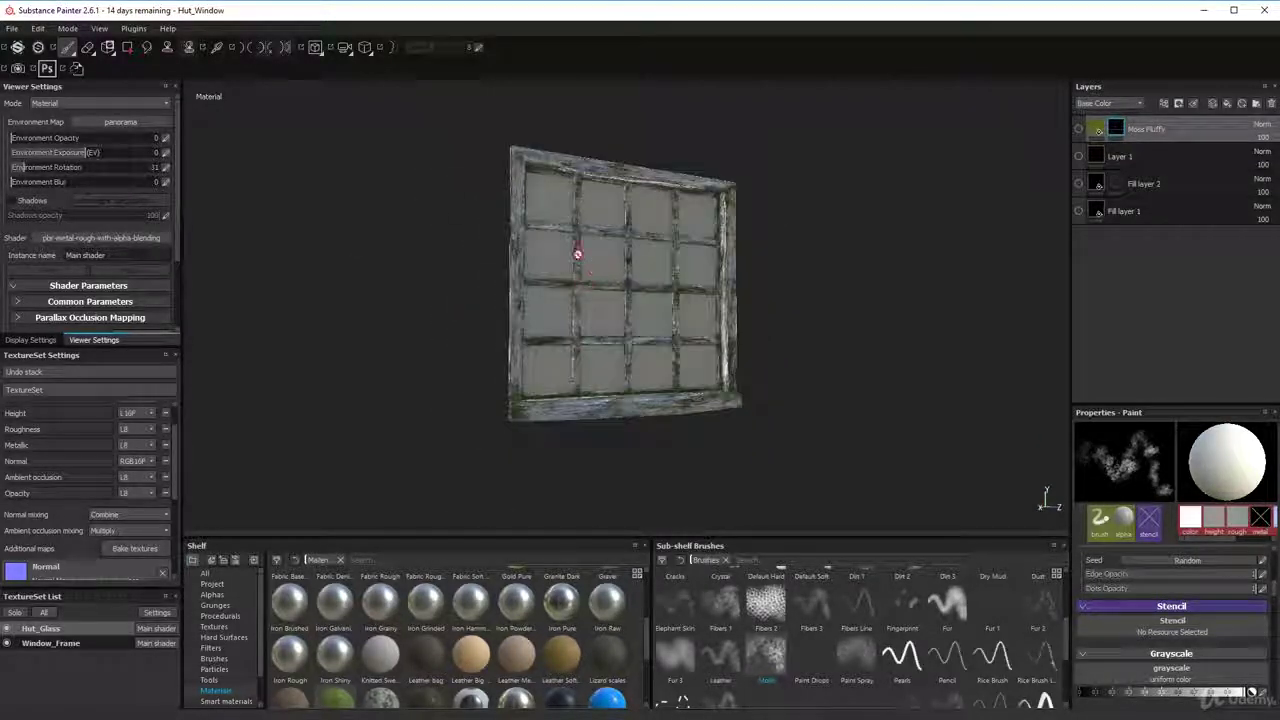
middle_click_drag(625, 243, 601, 277, "alt")
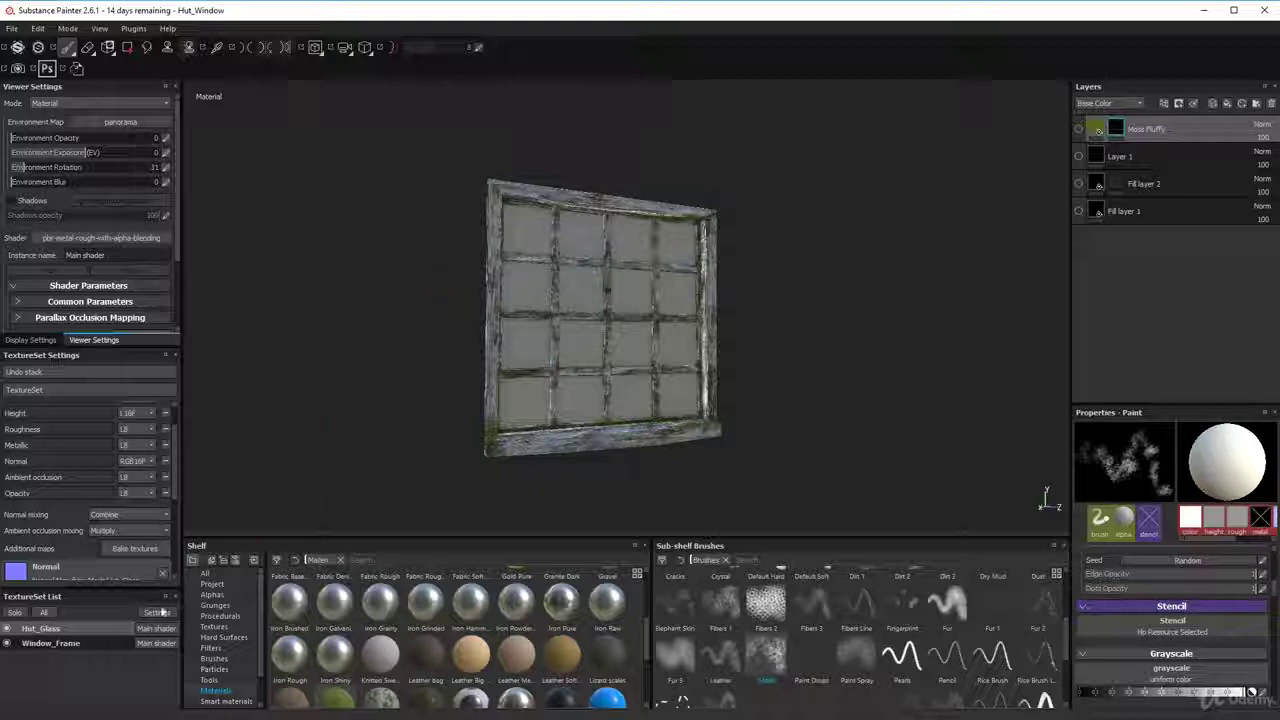
left_click(7, 643)
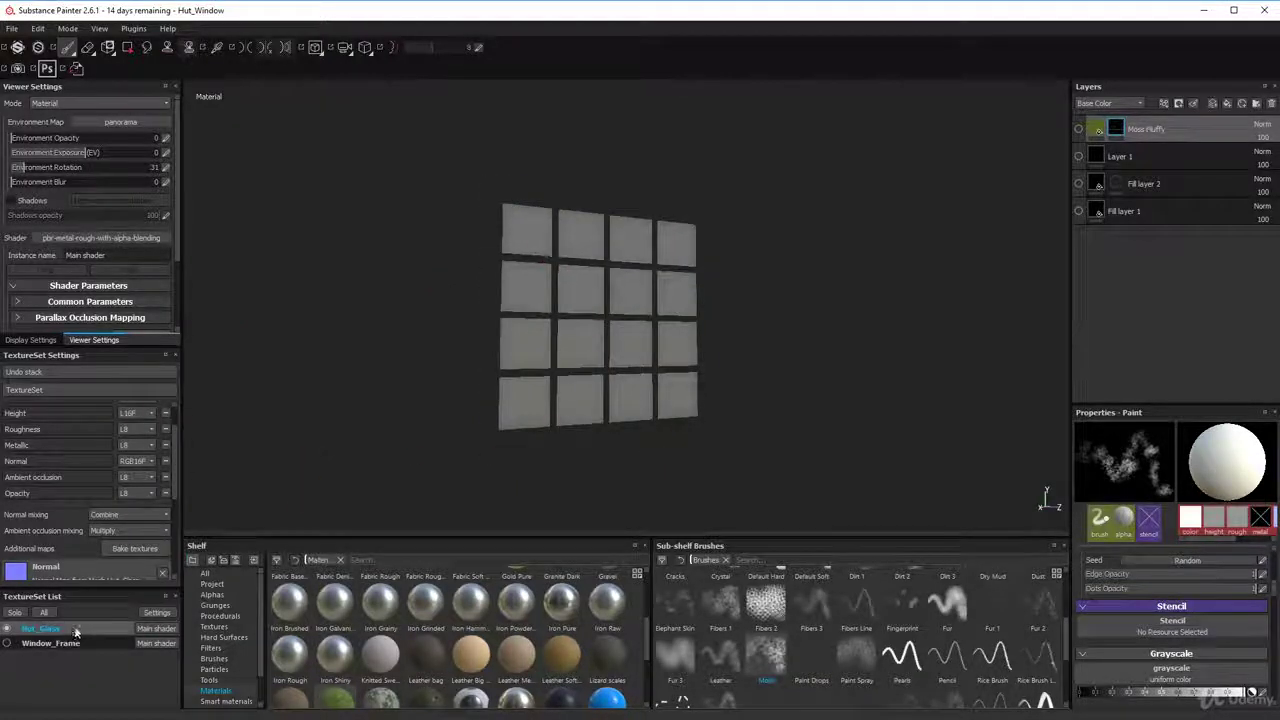
left_click(40, 643)
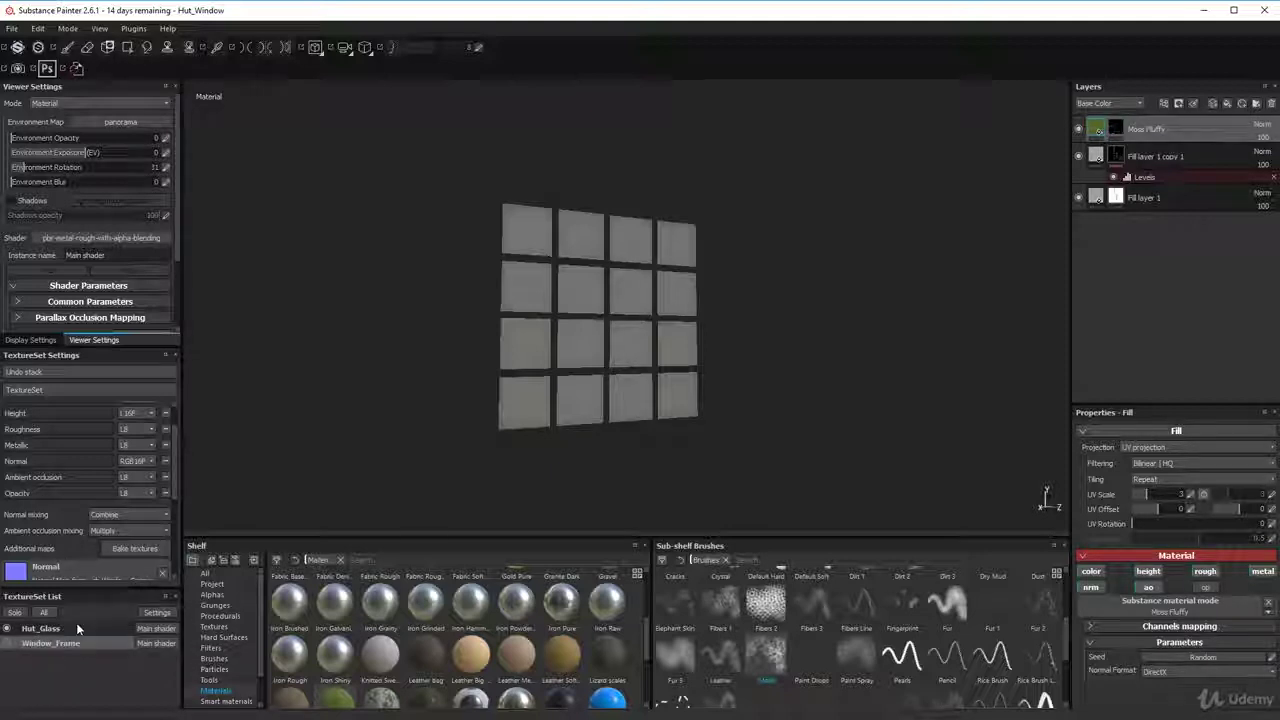
left_click(77, 628)
- Compare the size and channel settings of the Window_Frame and Hut_Glass texture sets, and check which extra channels Hut_Glass can take
scroll(74, 500, "down", 2)
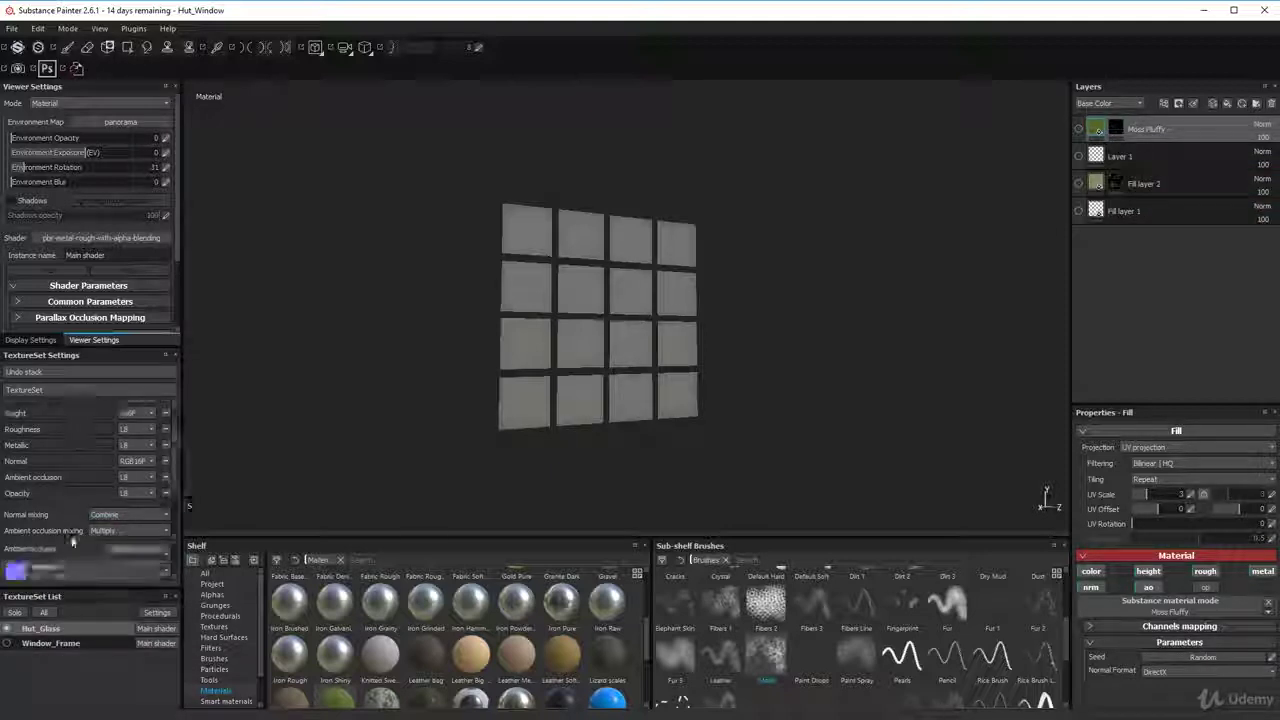
left_click(50, 643)
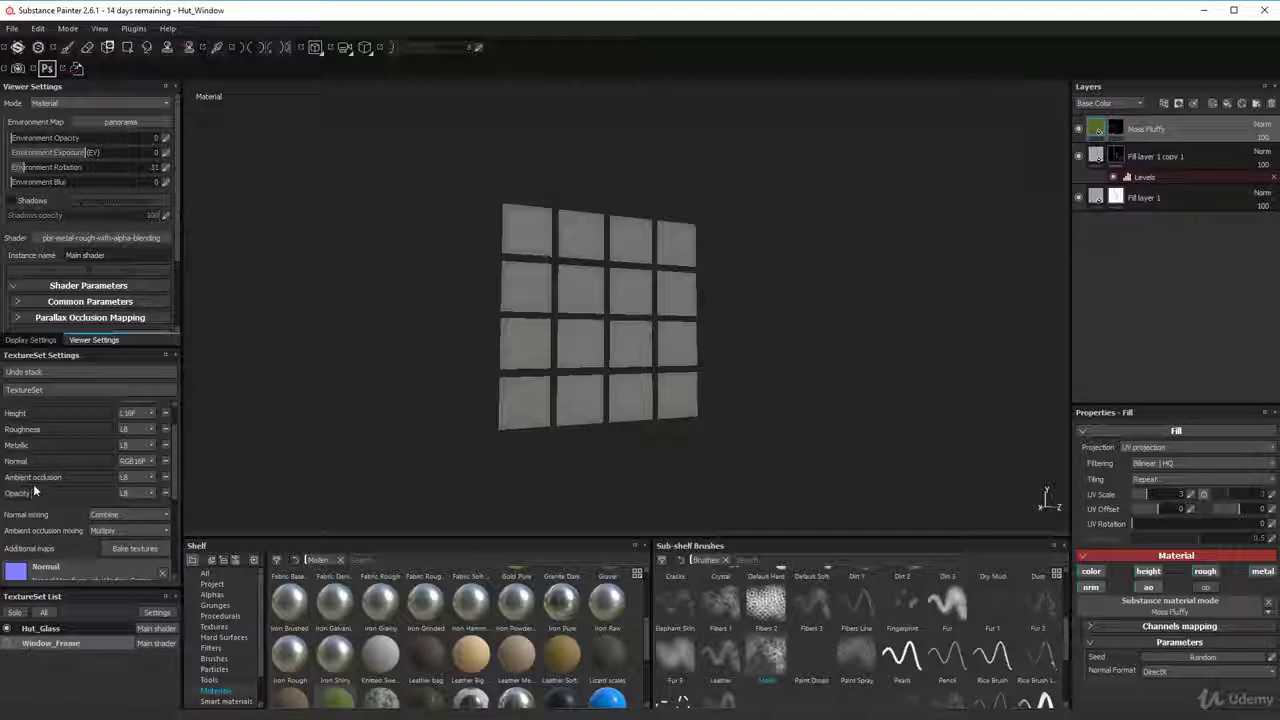
scroll(42, 454, "up", 2)
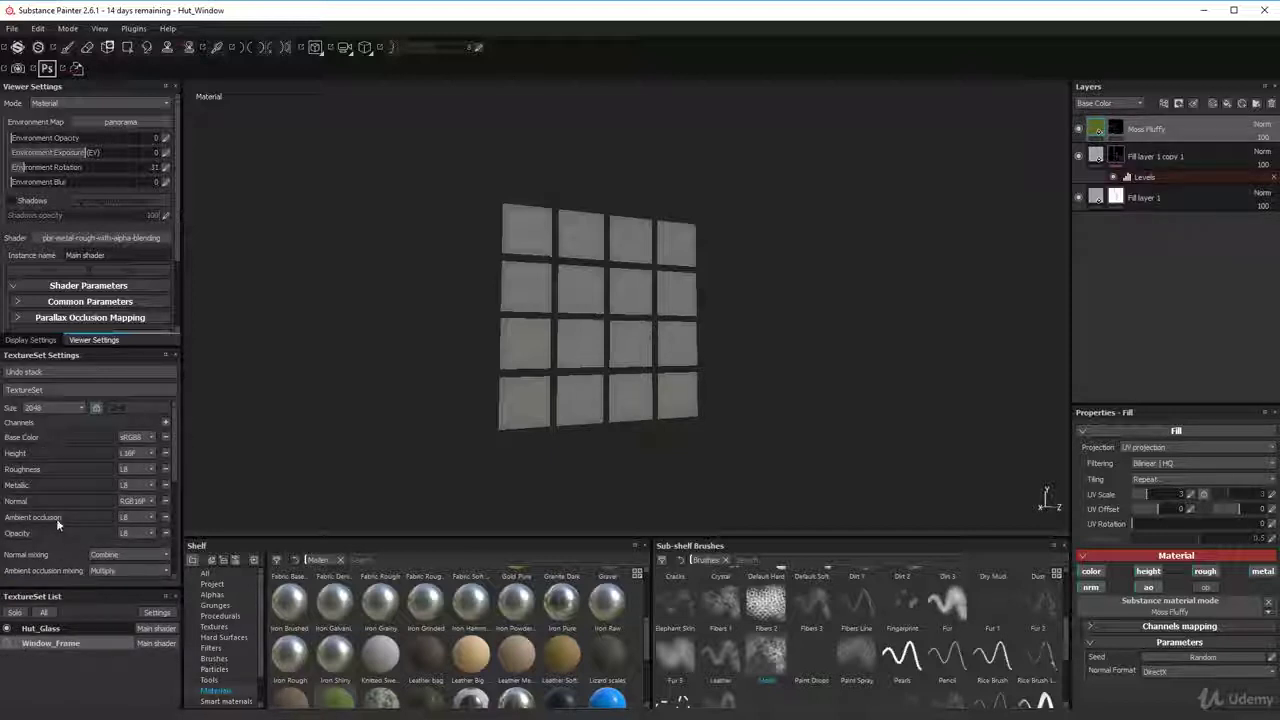
left_click(96, 626)
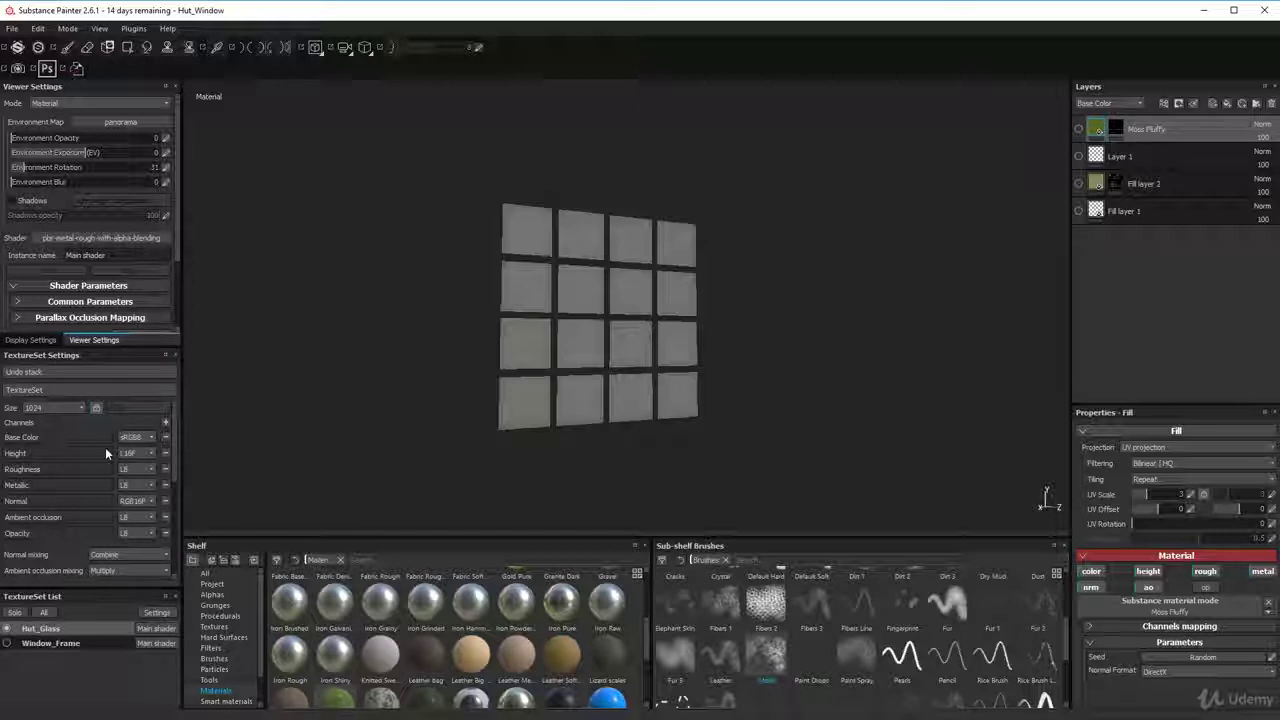
scroll(105, 447, "down", 2)
scroll(150, 429, "up", 2)
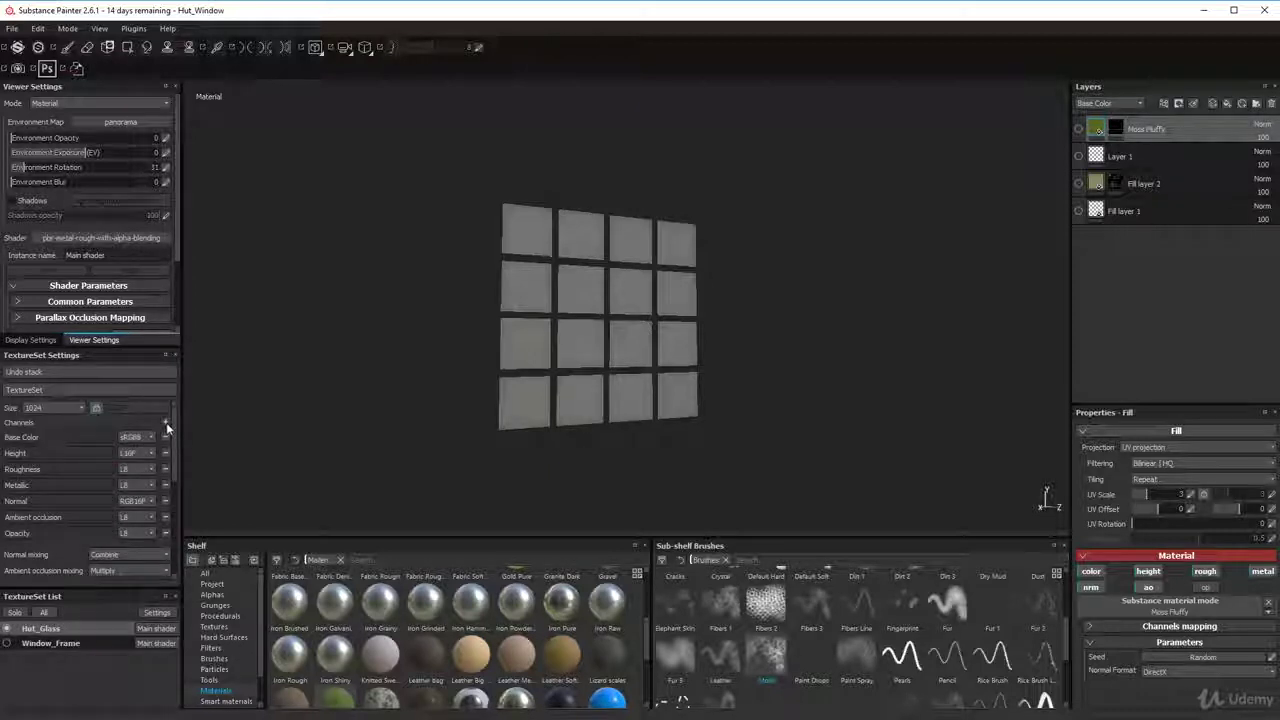
left_click(166, 422)
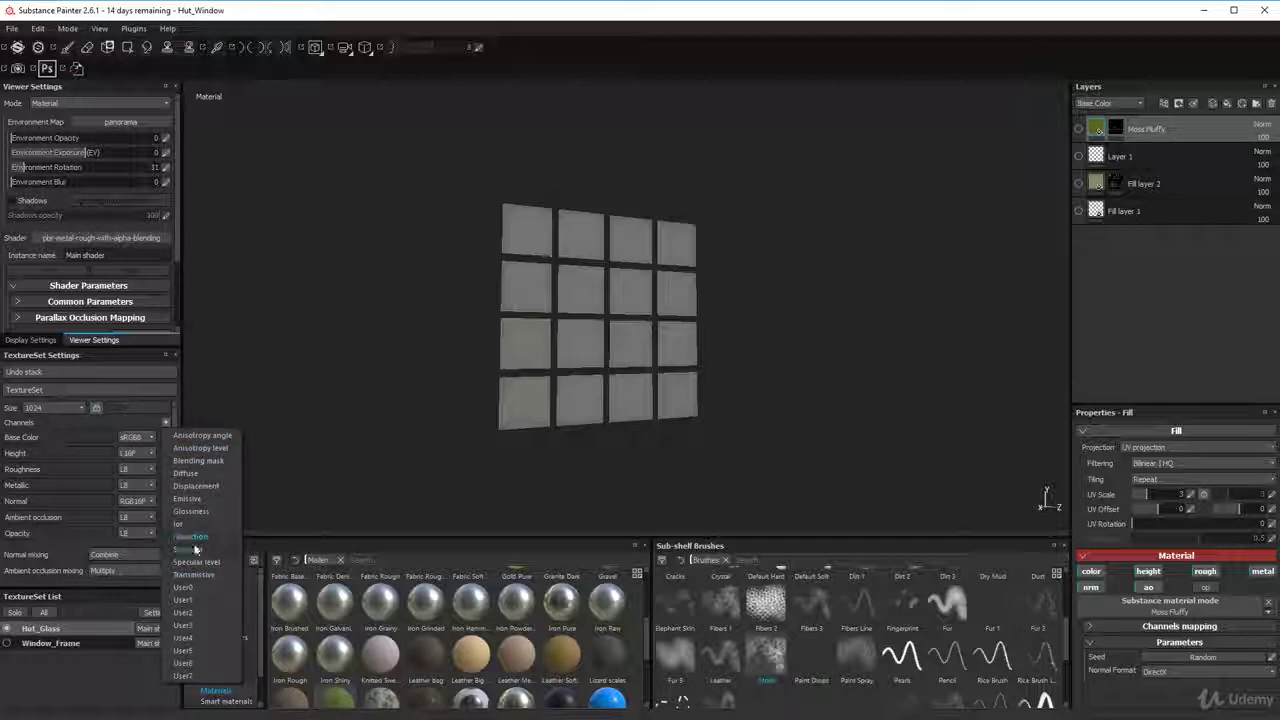
left_click(408, 7)
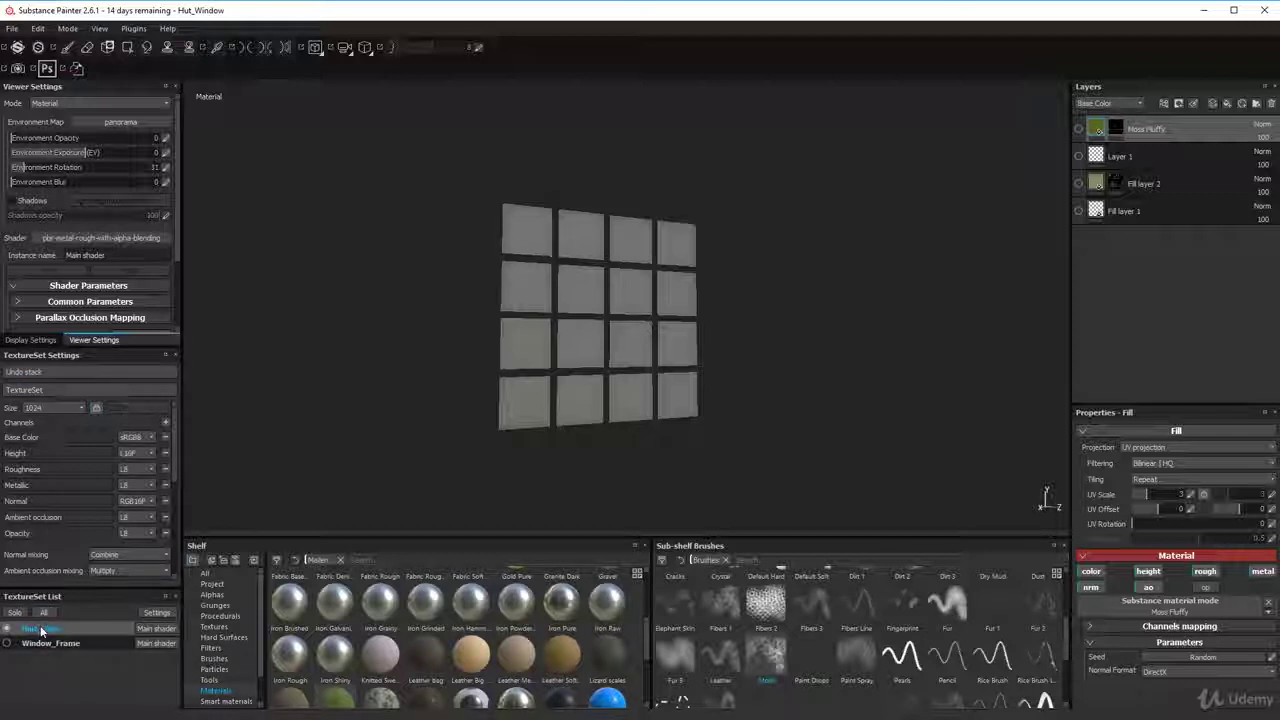
scroll(96, 497, "down", 2)
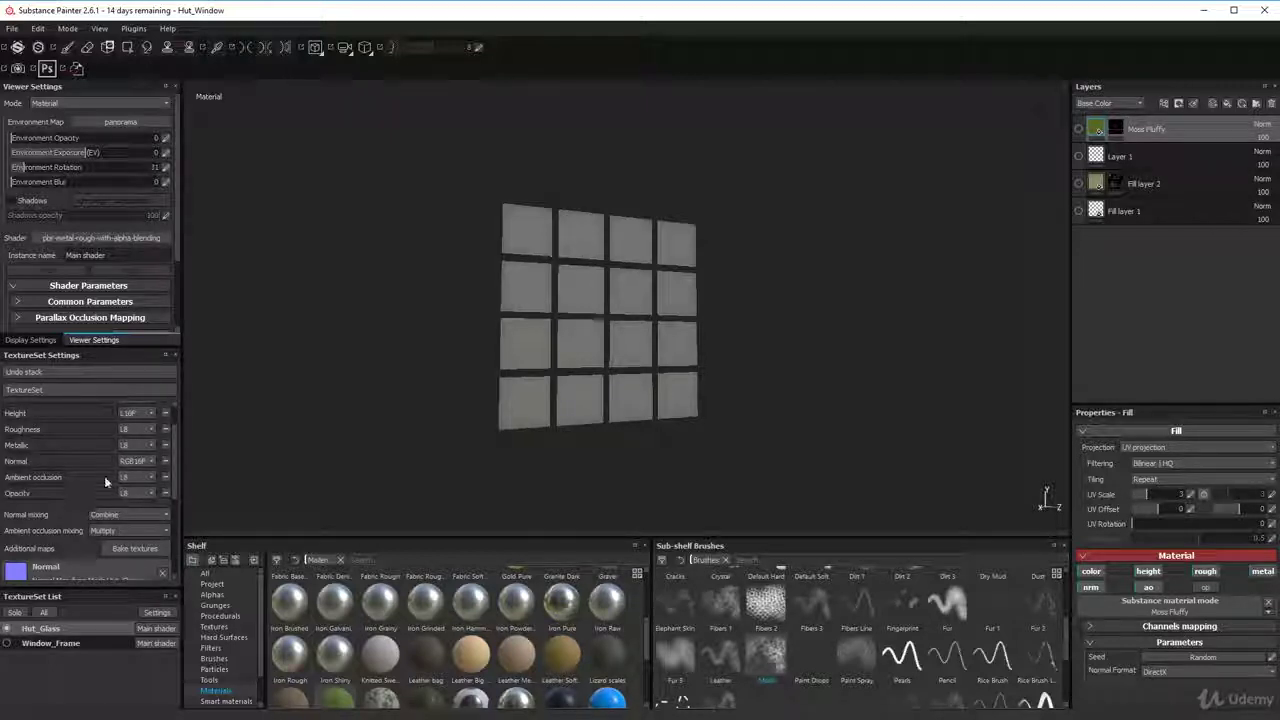
- Select Fill layer 1 in the glass texture set and make it visible, keeping its opacity channel enabled
left_click_drag(486, 369, 686, 424, "alt")
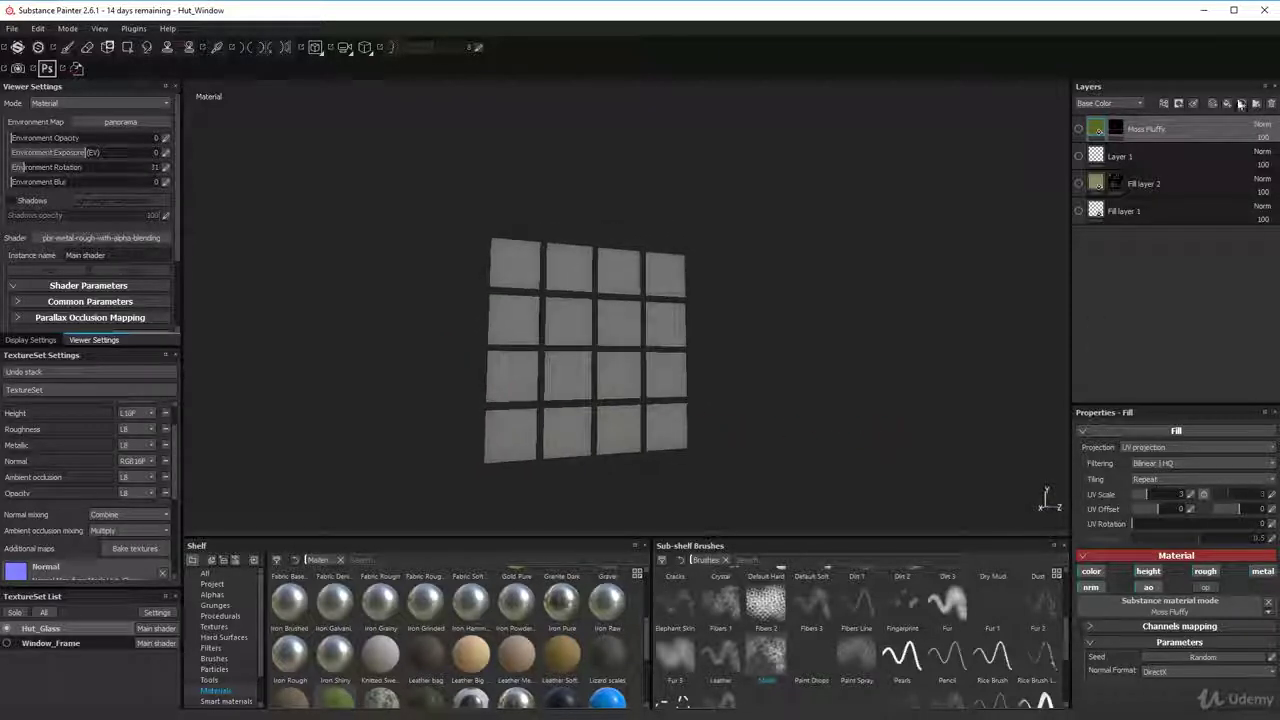
left_click(1172, 212)
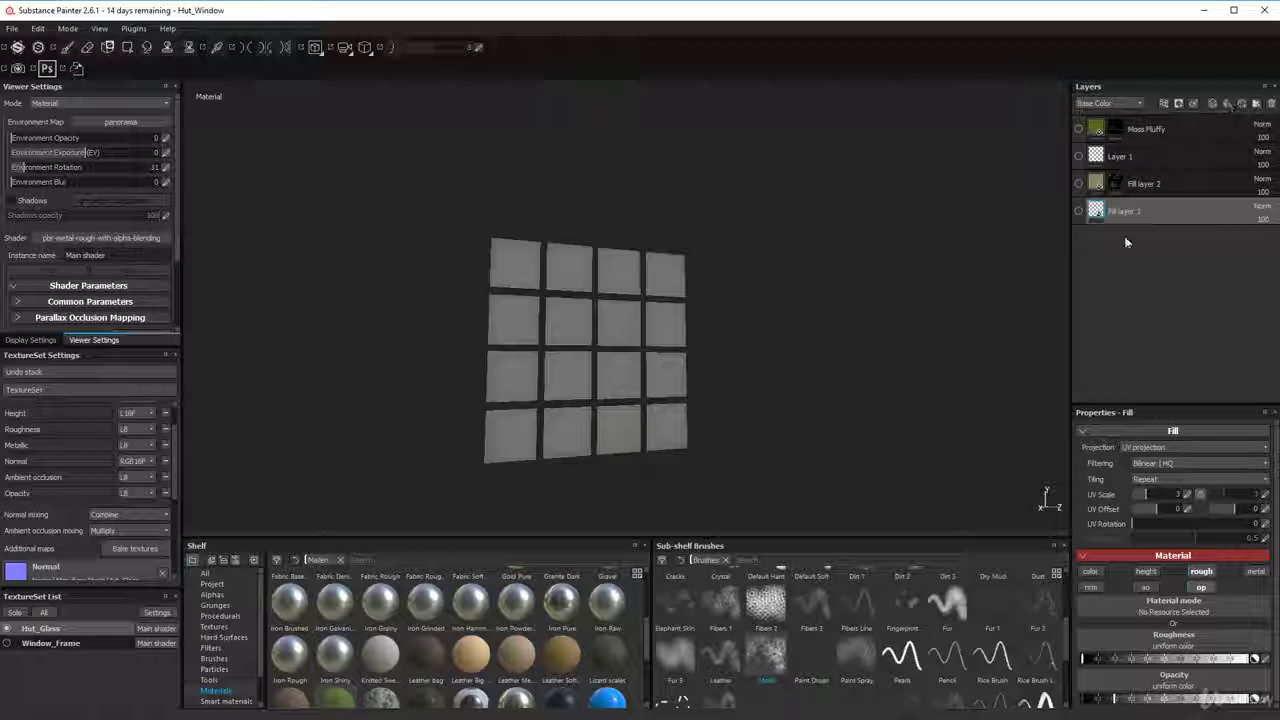
left_click(1078, 212)
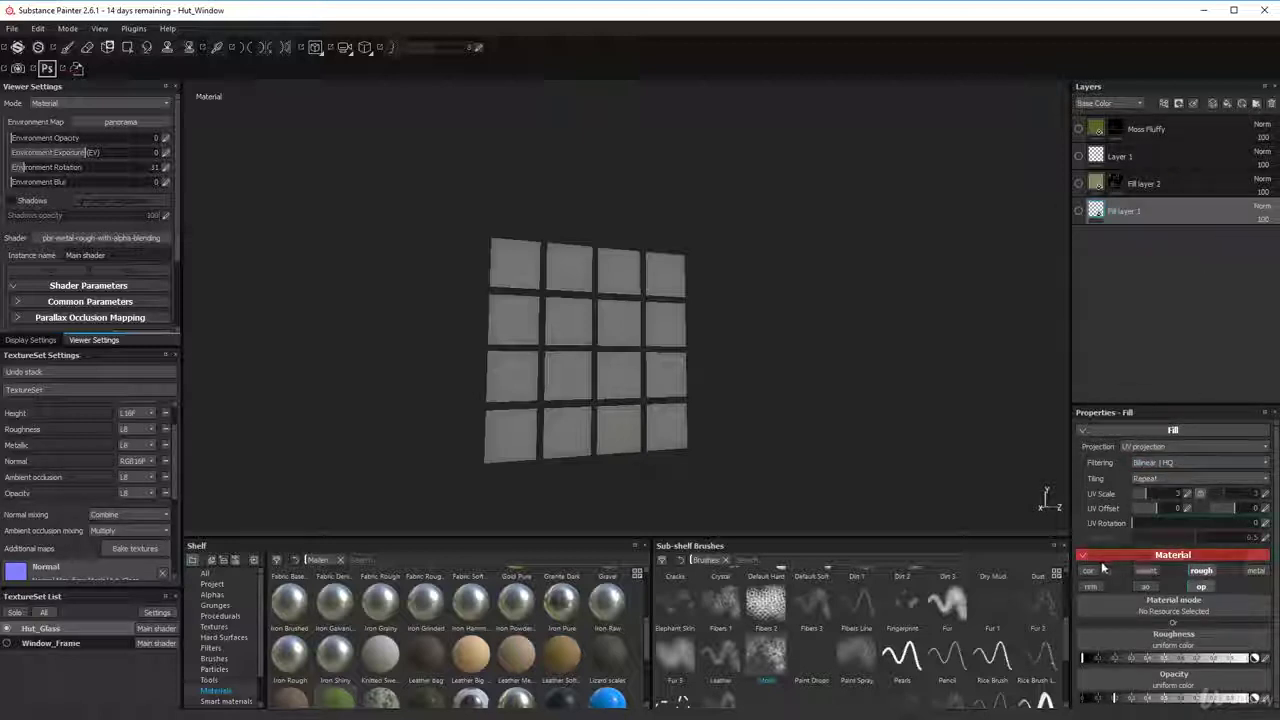
left_click(1195, 587)
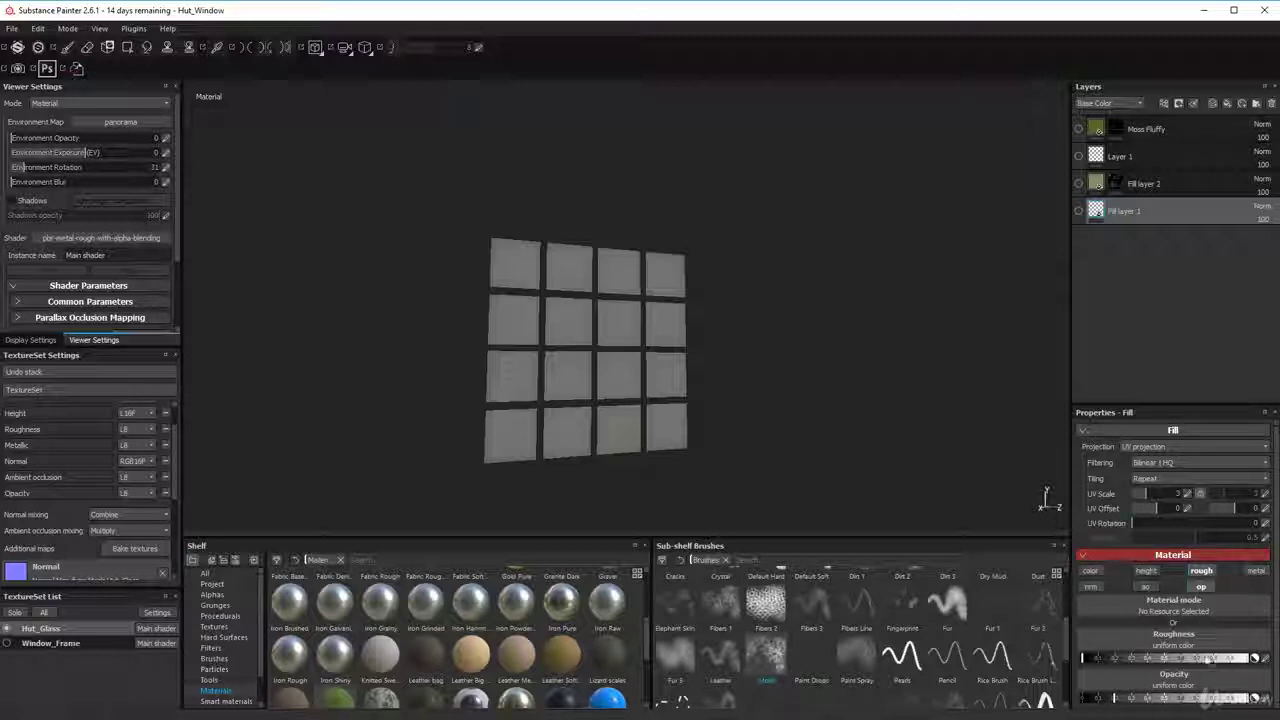
left_click(1200, 588)
double_click(1132, 212)
double_click(1145, 156)
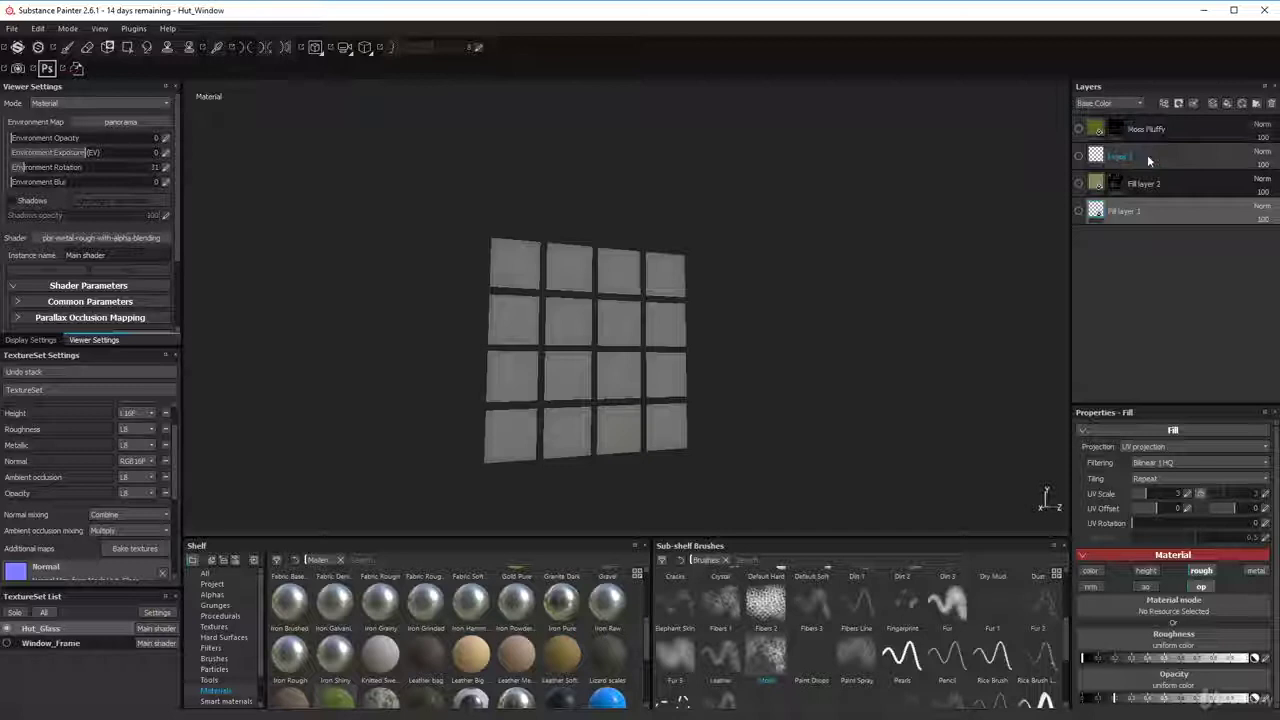
left_click(1159, 300)
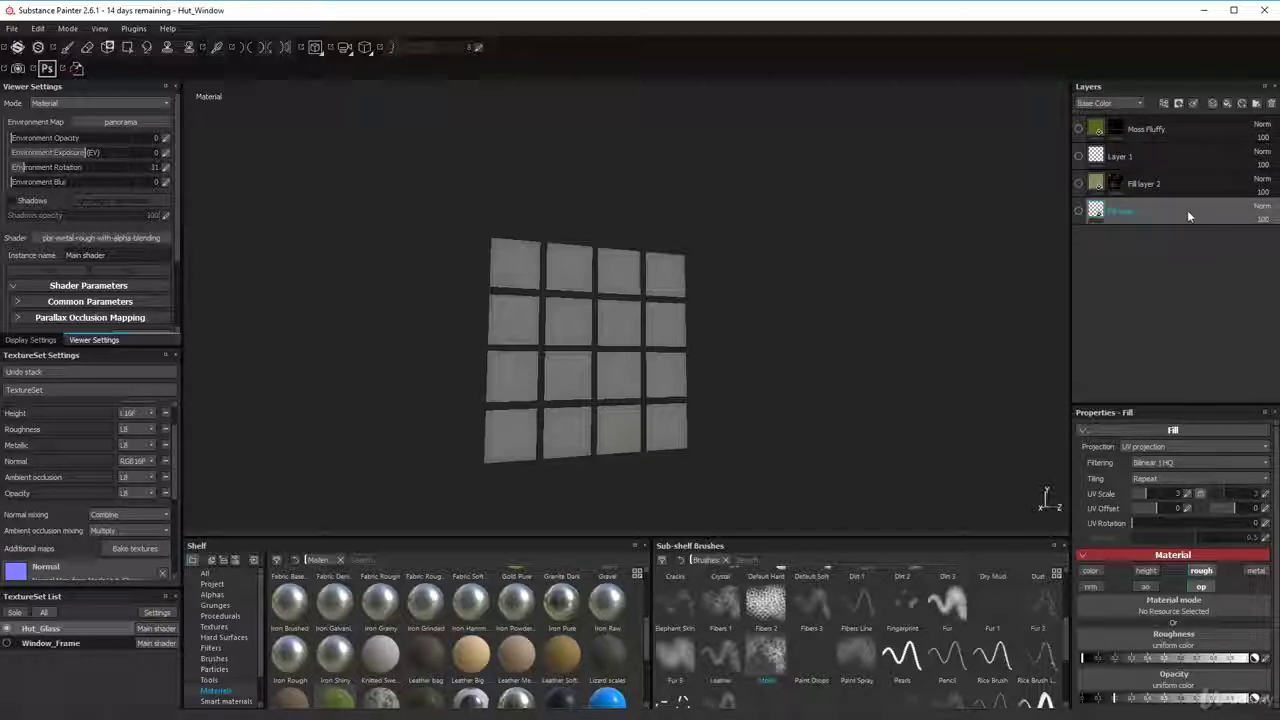
left_click(1078, 211)
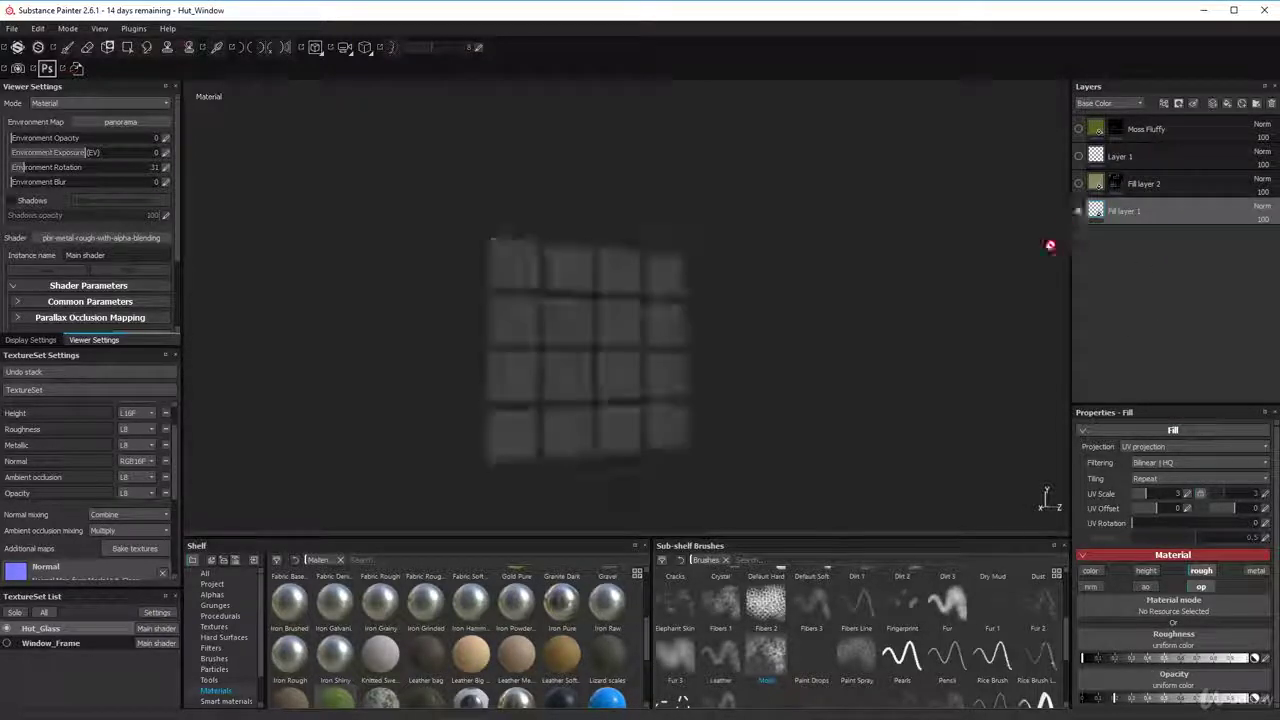
- Inspect the glass panes from several angles while toggling Fill layer 1's roughness channel off and back on
left_click_drag(711, 409, 712, 421, "alt")
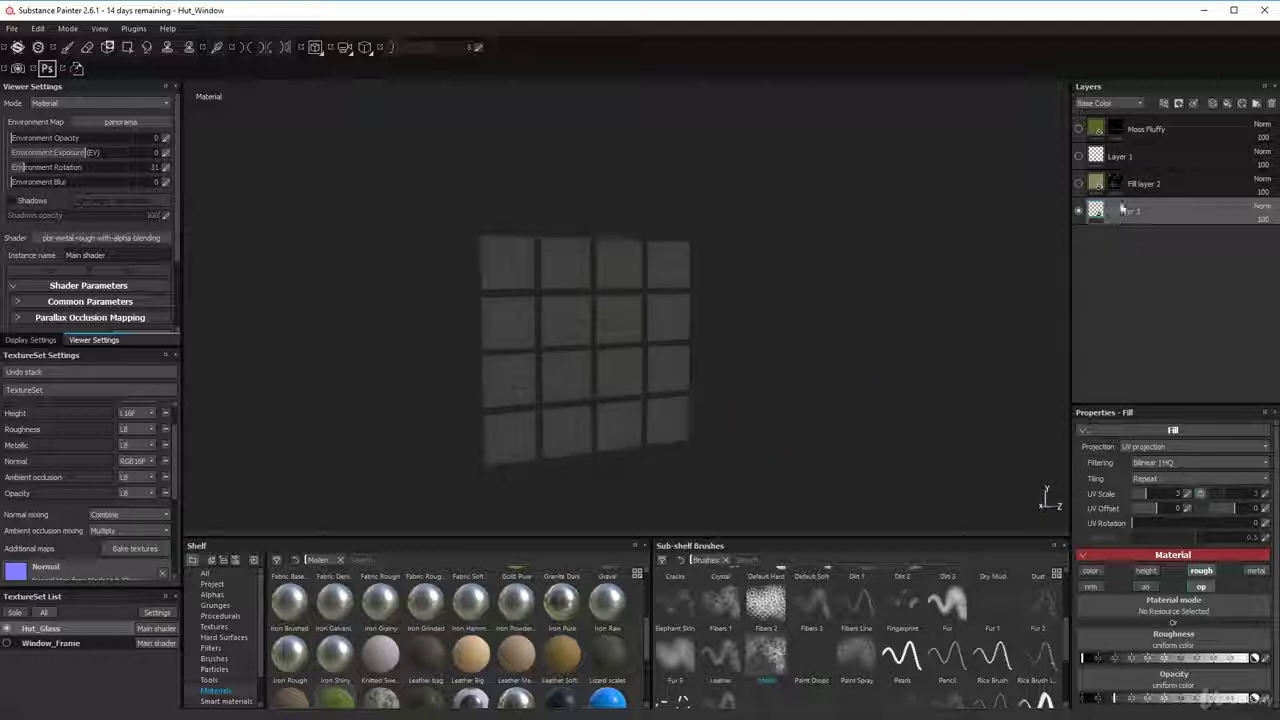
left_click_drag(851, 363, 691, 383, "alt")
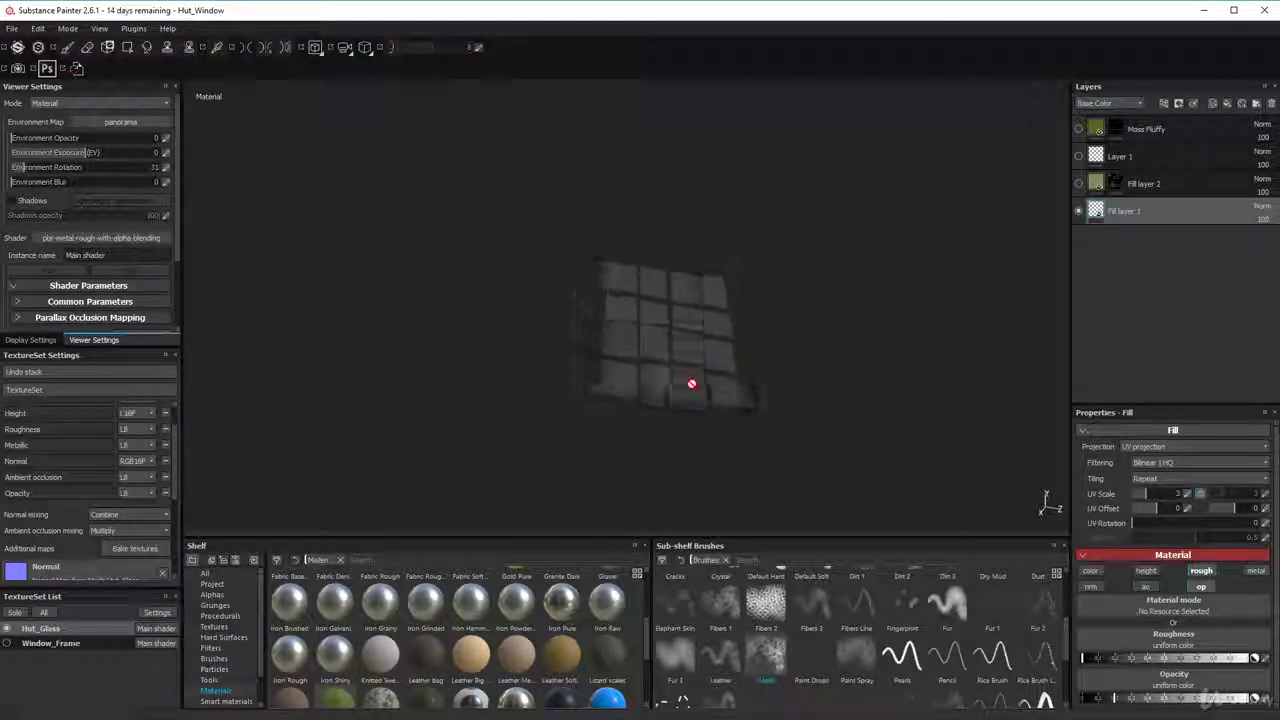
scroll(691, 383, "up", 5)
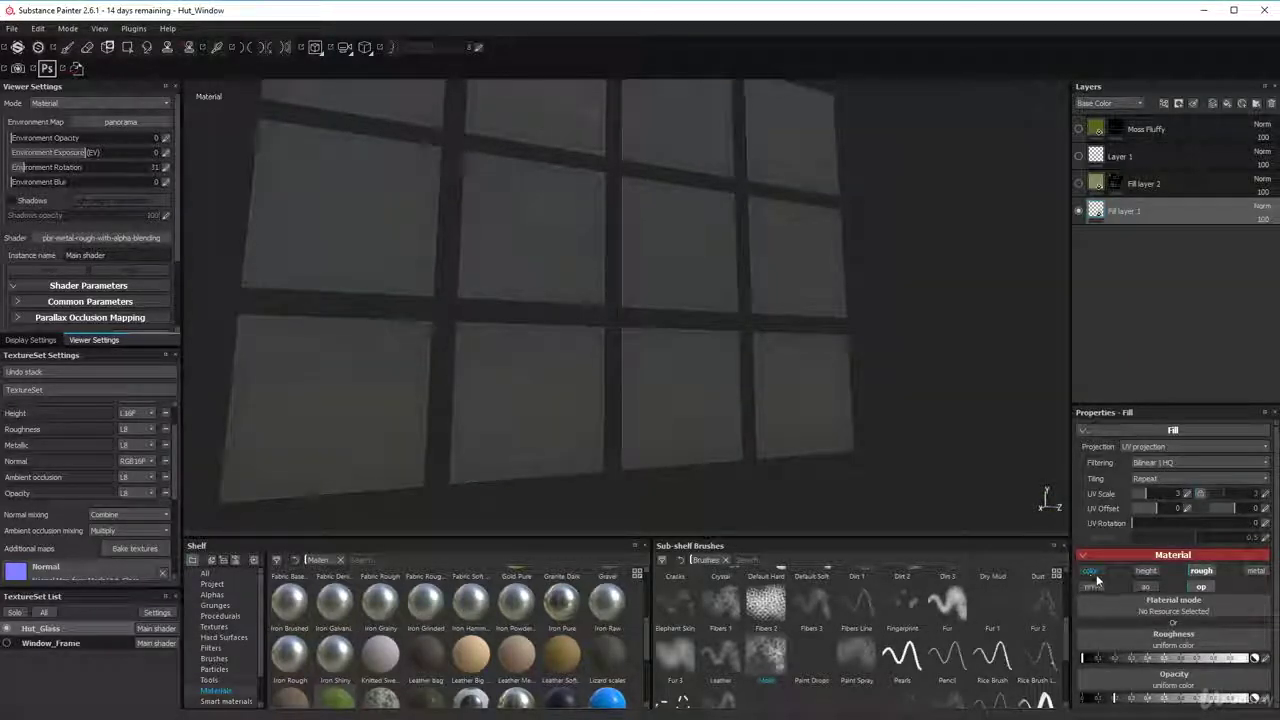
left_click(1201, 571)
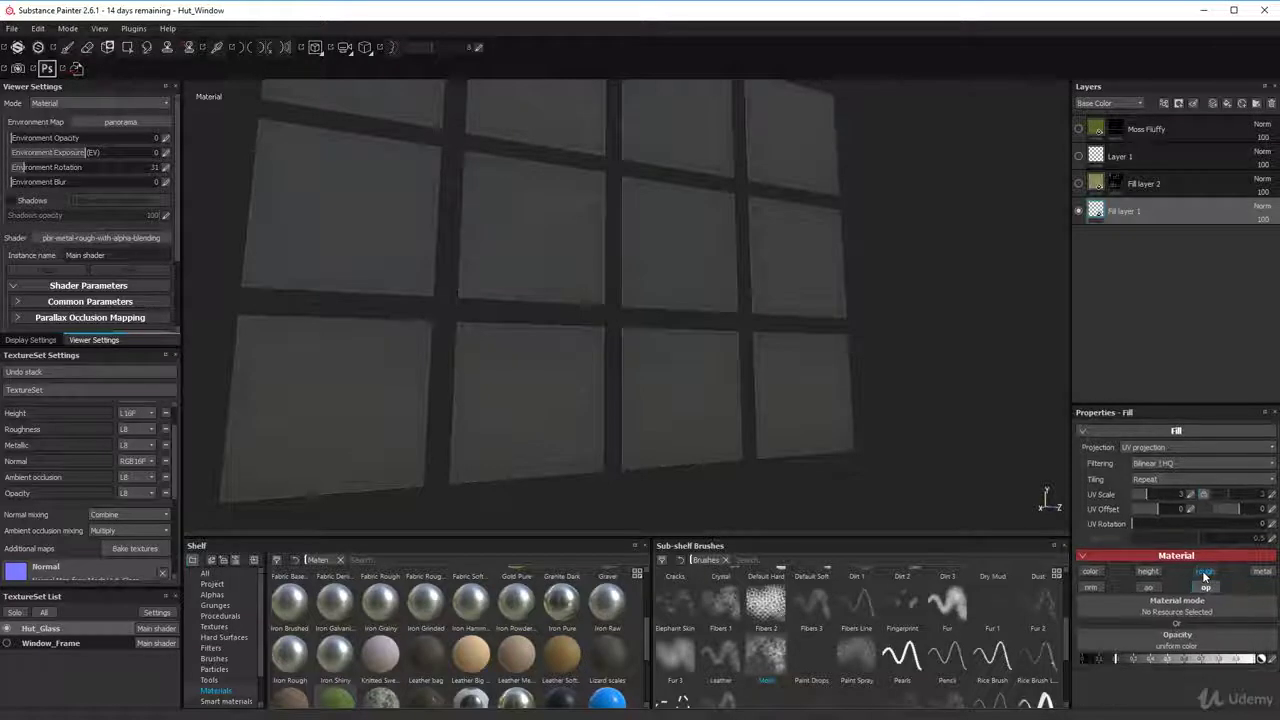
left_click_drag(688, 371, 766, 363, "alt")
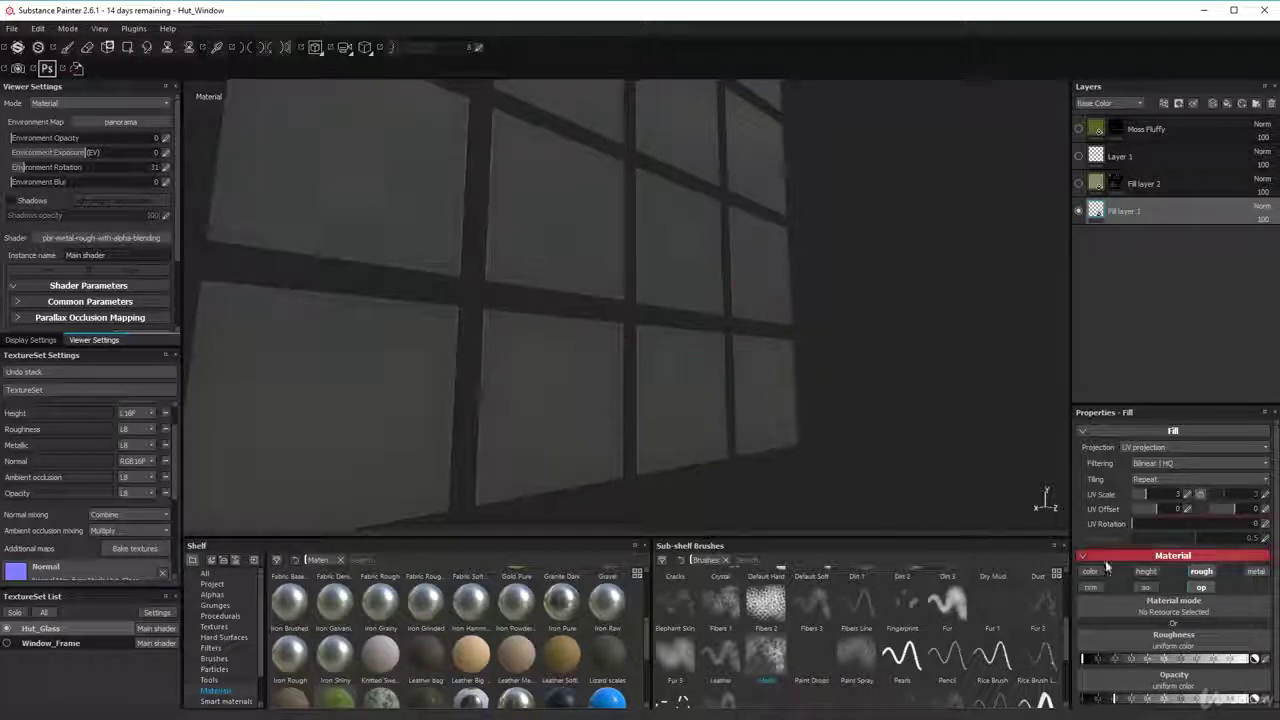
left_click(1255, 571)
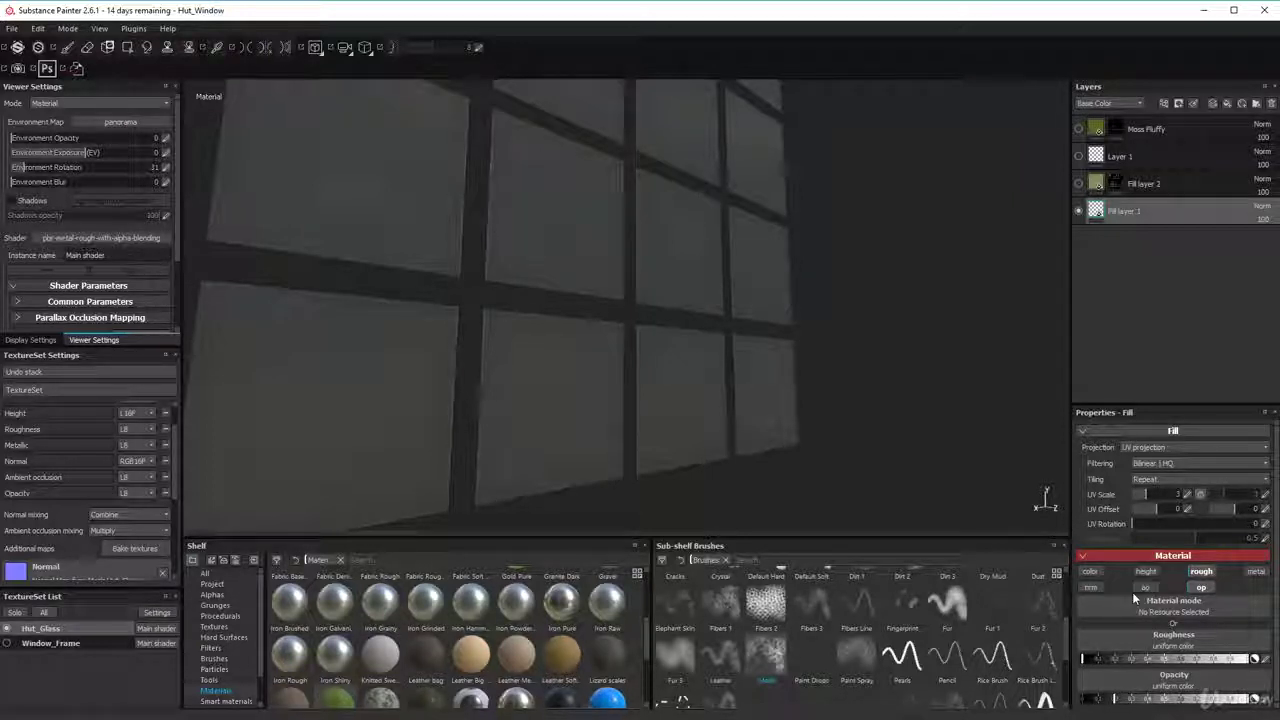
left_click(1203, 586)
- Set the environment exposure to 0.9 EV
left_click_drag(740, 420, 591, 297, "alt")
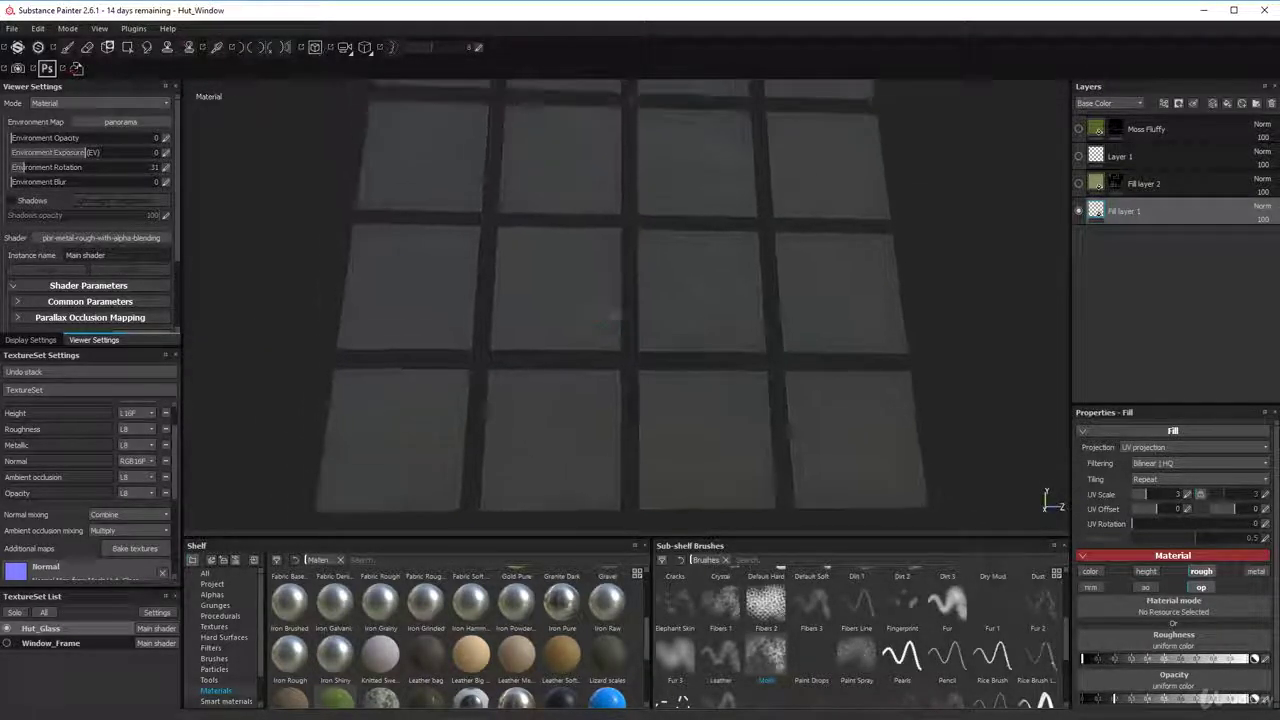
mouse_move(86, 149)
left_mouse_down()
mouse_move(106, 157)
mouse_move(92, 158)
left_mouse_up()
left_click_drag(383, 243, 582, 371, "alt")
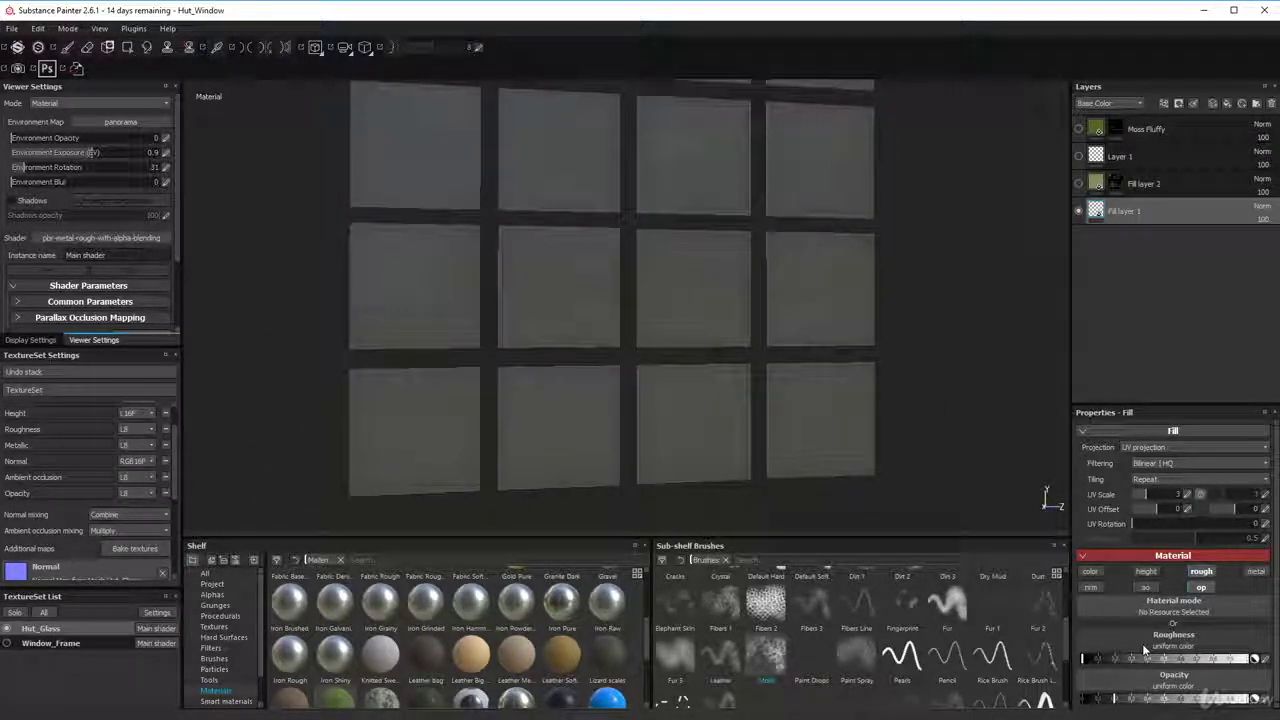
- Try a higher roughness on Fill layer 1 and check how the glass panes reflect light from different angles
left_click_drag(1085, 658, 1160, 650)
left_click_drag(651, 428, 638, 377, "alt")
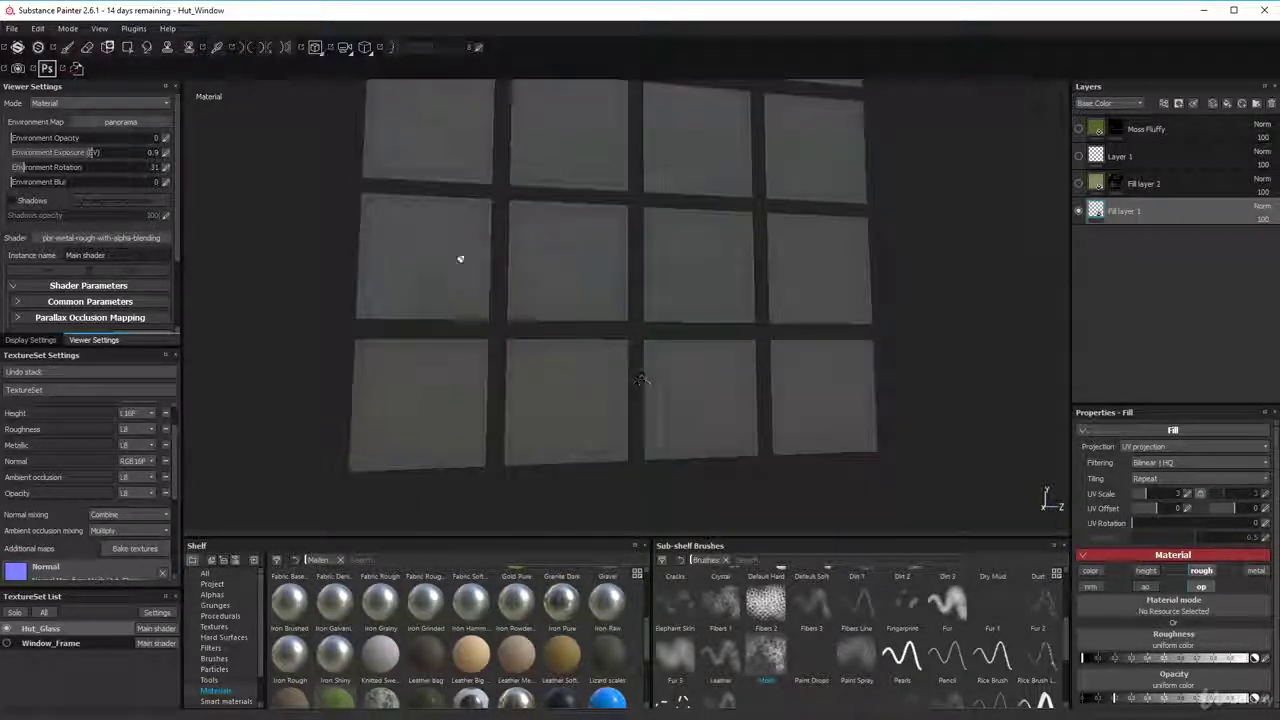
scroll(503, 289, "up", 4)
right_click_drag(581, 254, 609, 389, "alt")
left_click_drag(609, 389, 629, 323, "alt")
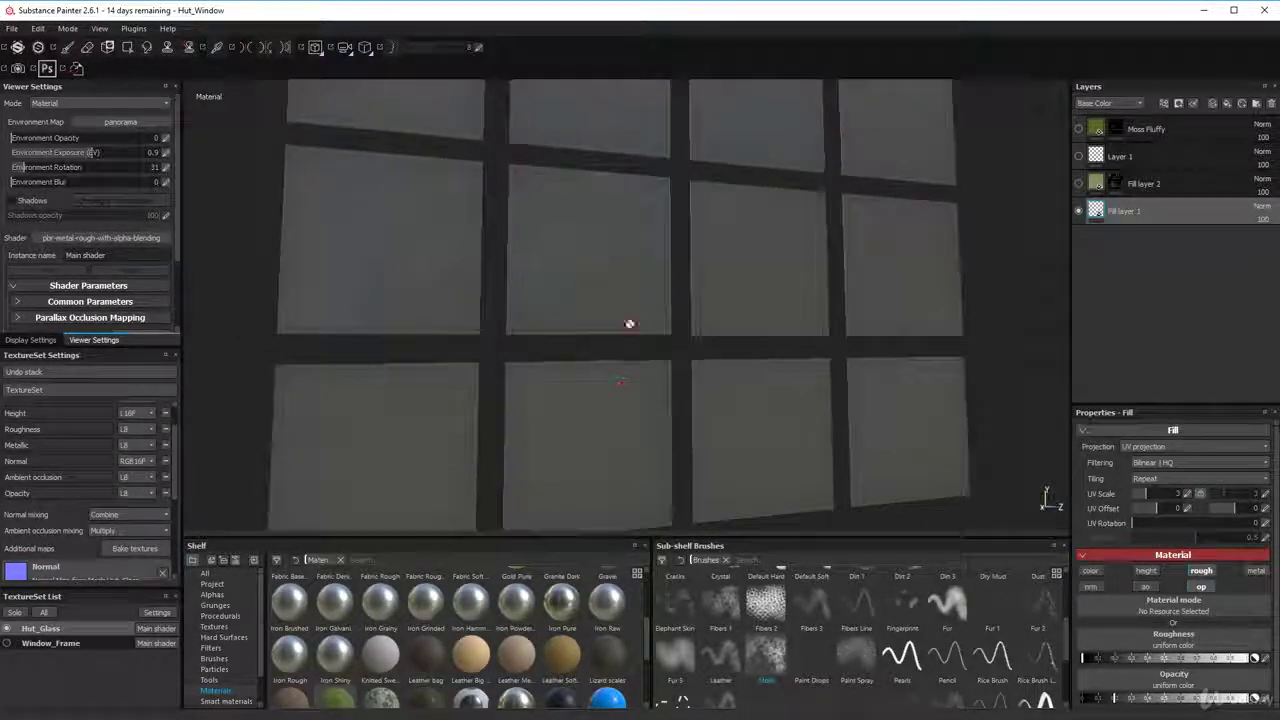
left_click_drag(634, 438, 620, 380, "alt")
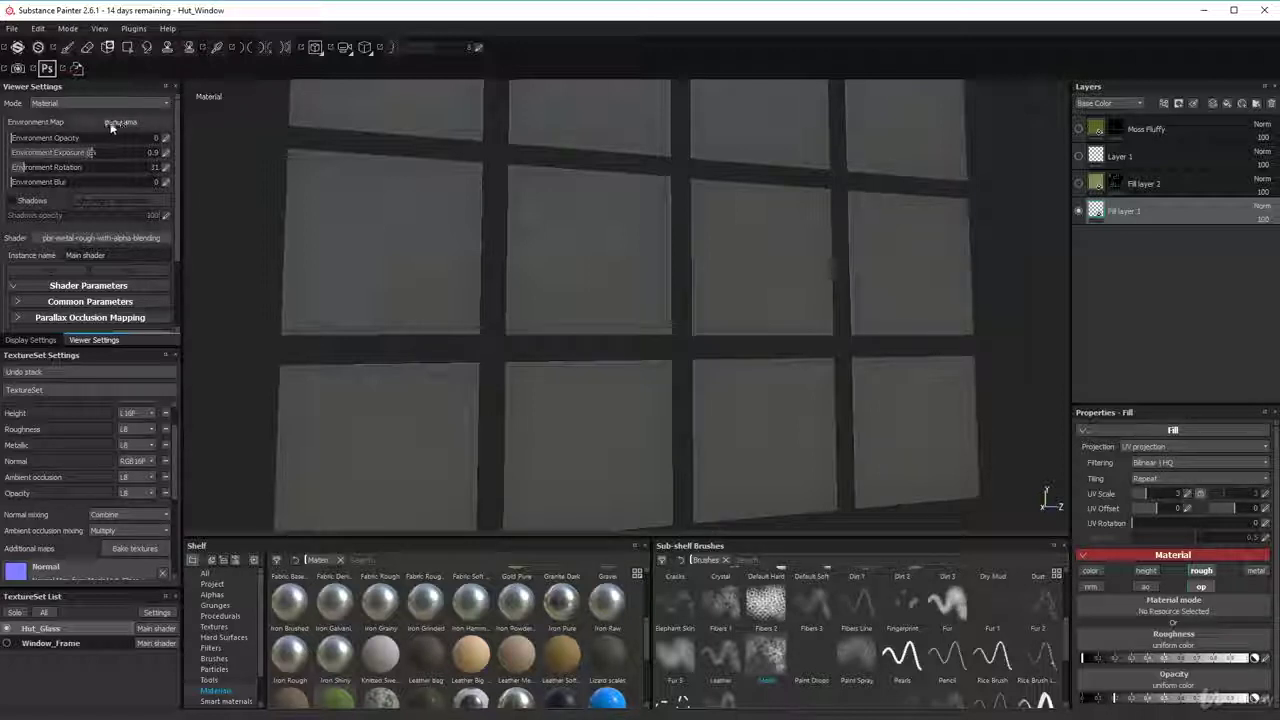
left_click_drag(668, 390, 650, 365, "alt")
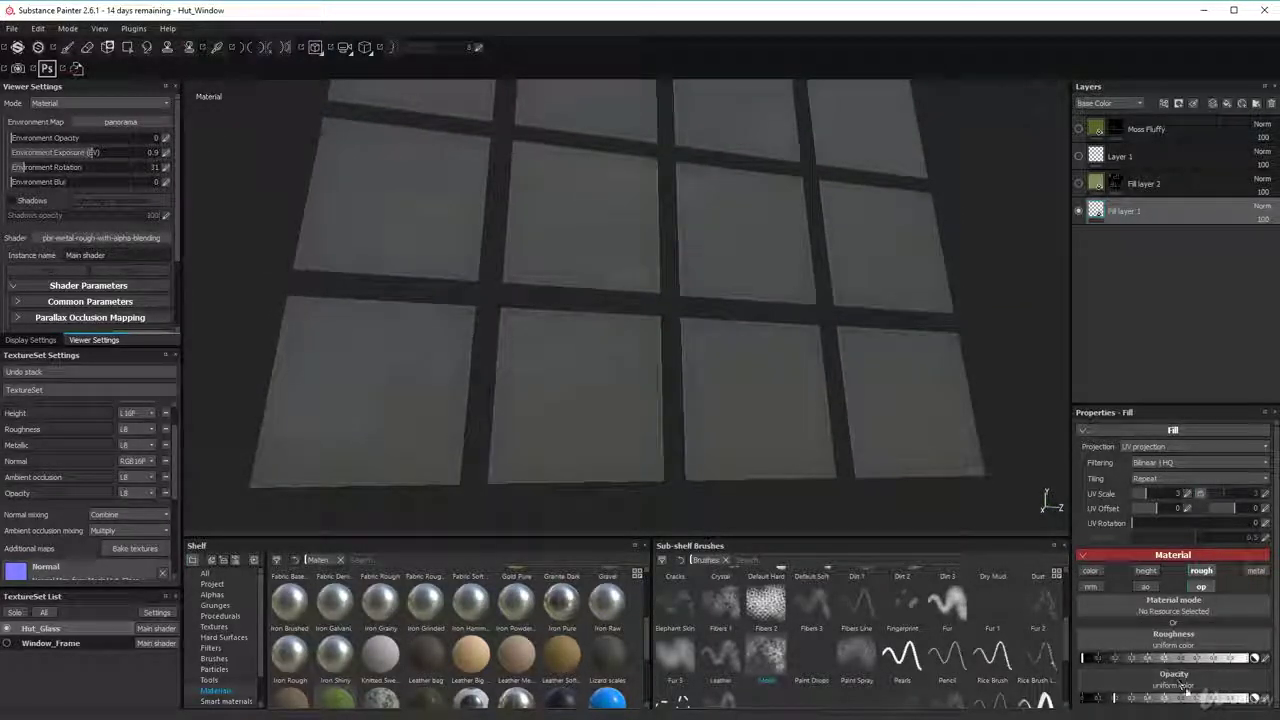
- Try reducing Fill layer 1's opacity to zero and raising its roughness, and undo both changes
left_click_drag(1116, 702, 1066, 705)
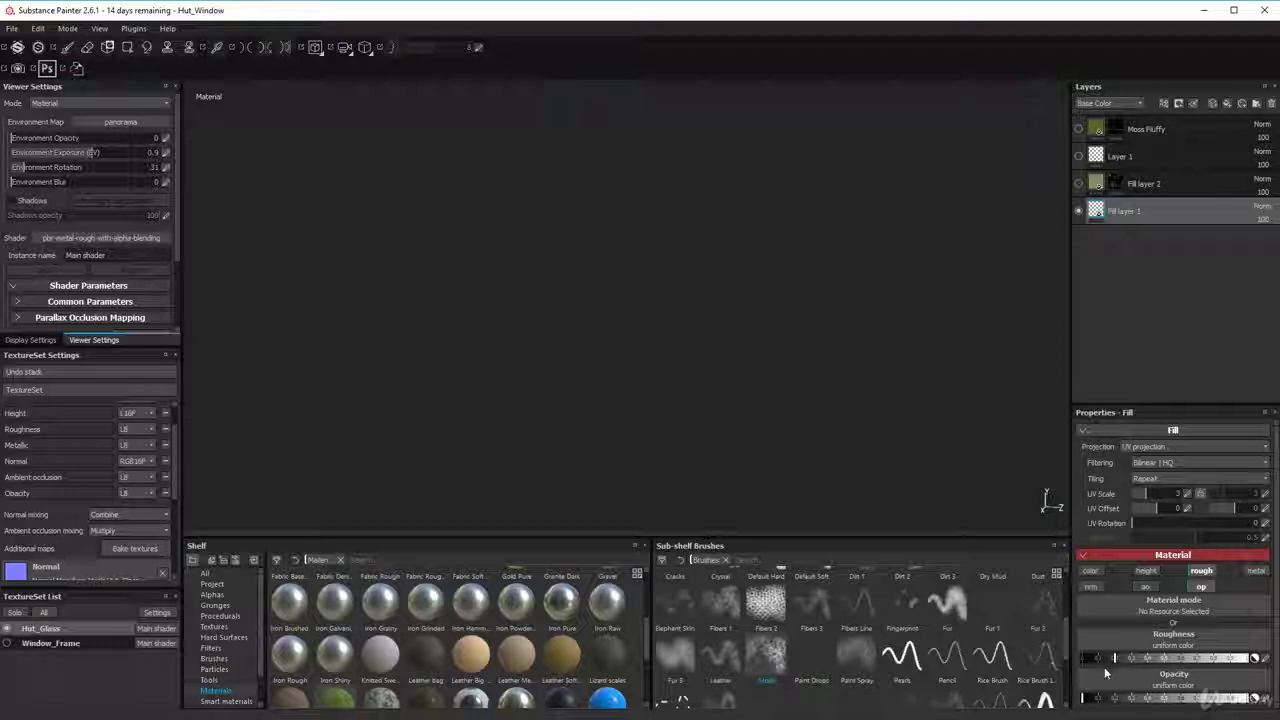
key("ctrl+z")
key("ctrl+z")
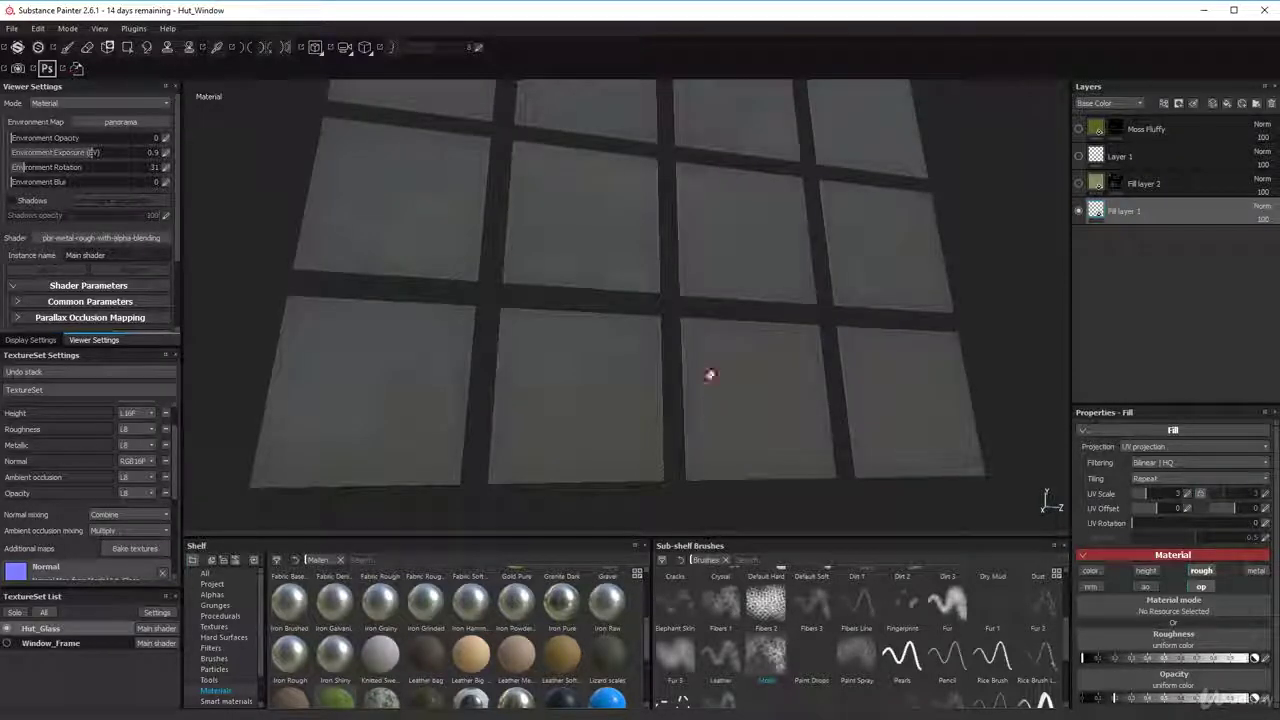
- Switch to Photo Gallery and examine the dirty and broken panes in the reference photo WindowsHouseOld0261_2_M.jpg
left_click_drag(709, 374, 666, 354, "alt")
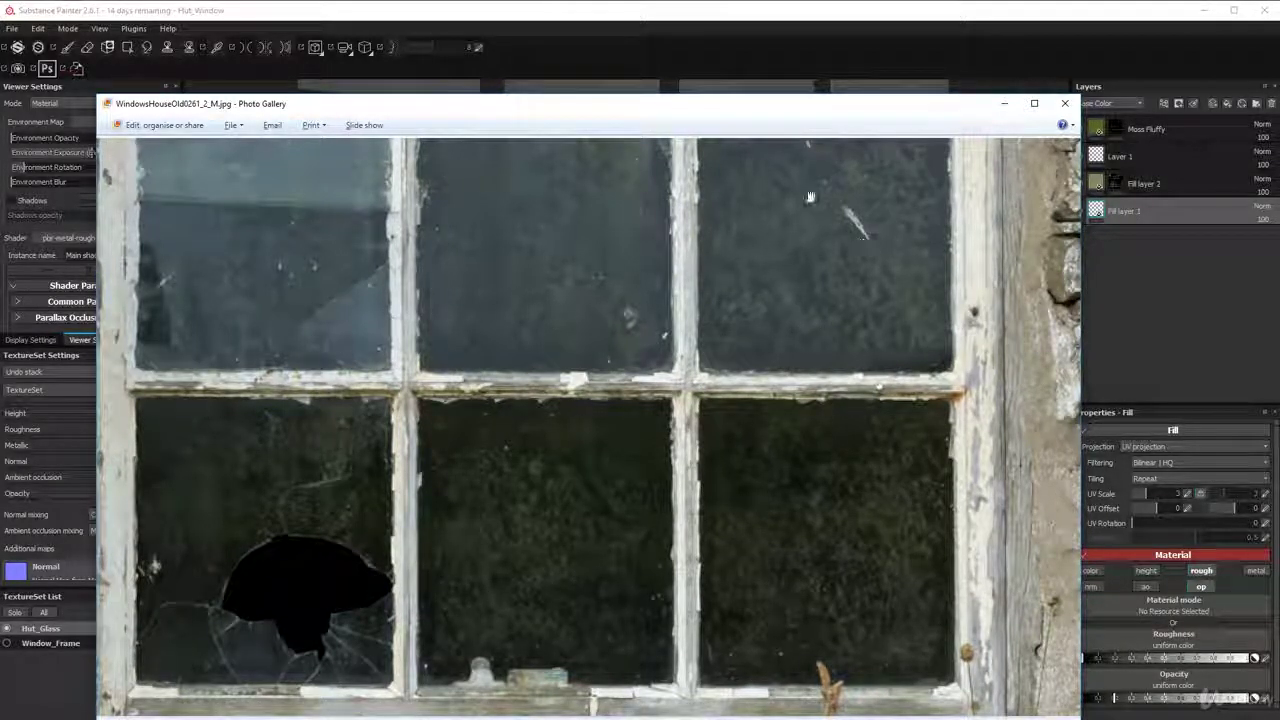
left_click_drag(614, 346, 636, 386)
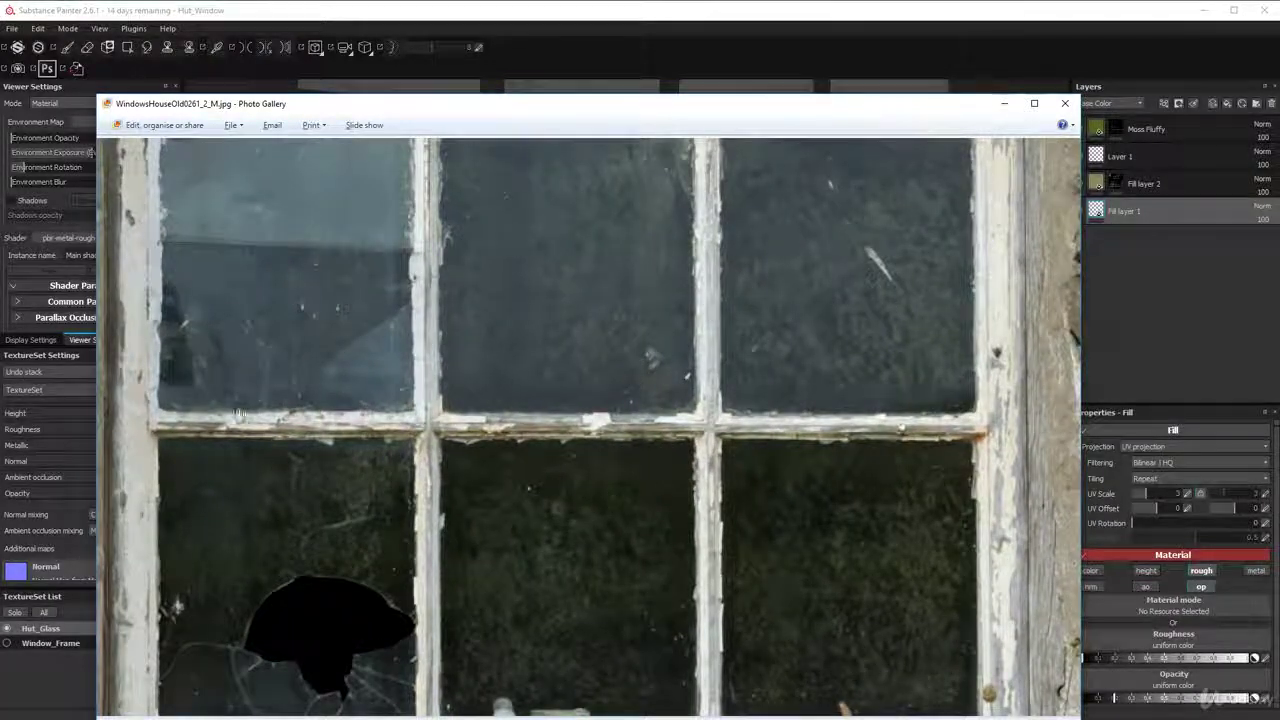
- Examine the whole old window and its surrounding wall in the reference photo, then the middle and lower rows of panes
left_click_drag(510, 537, 509, 433)
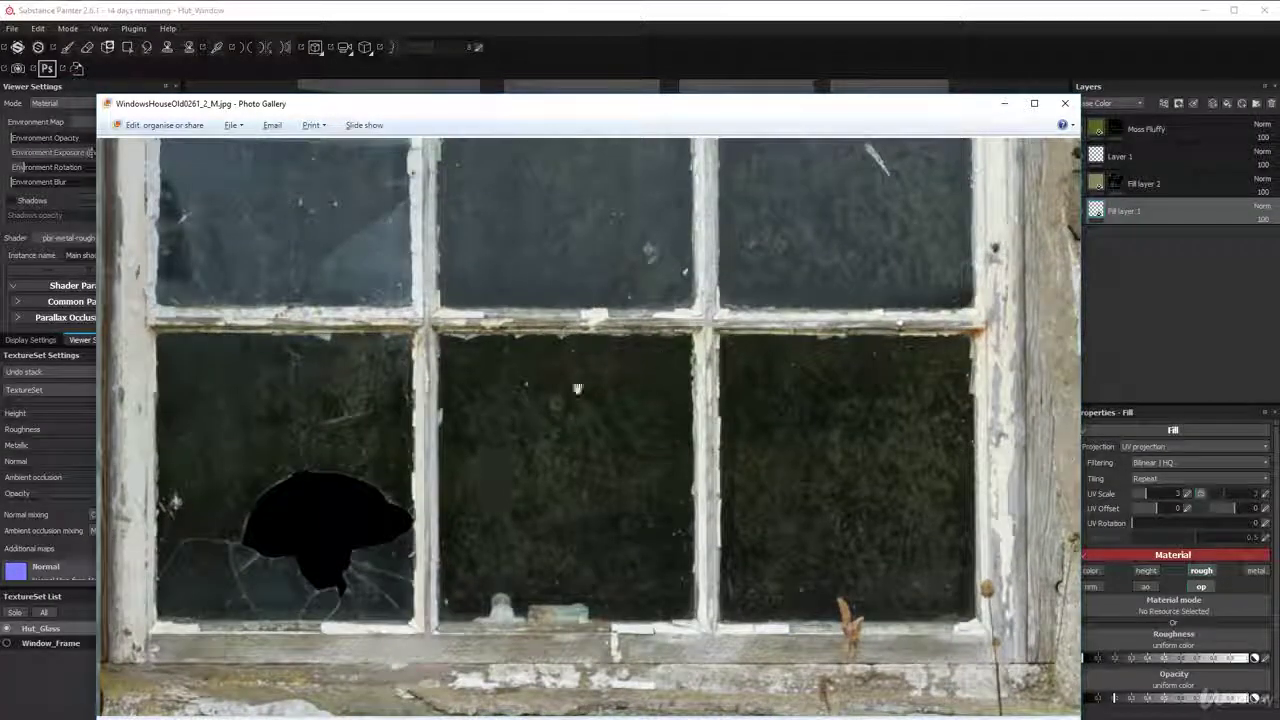
scroll(530, 345, "down", 3)
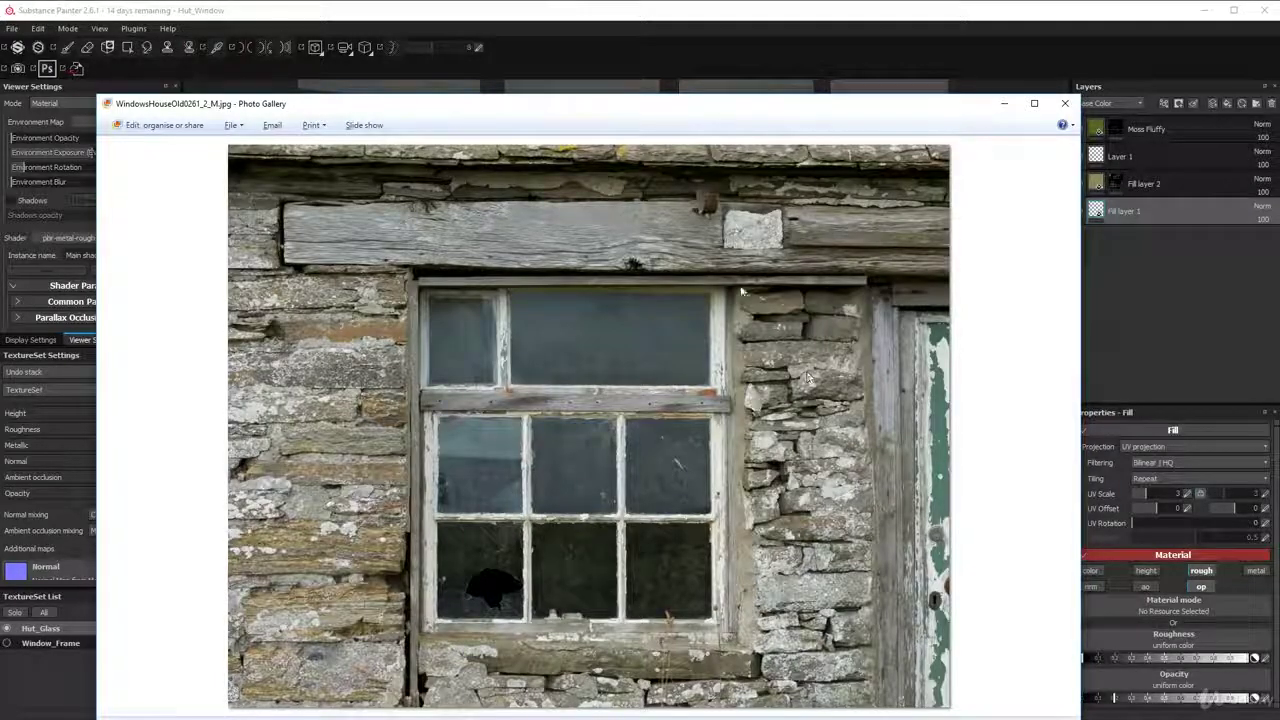
scroll(647, 452, "up", 5)
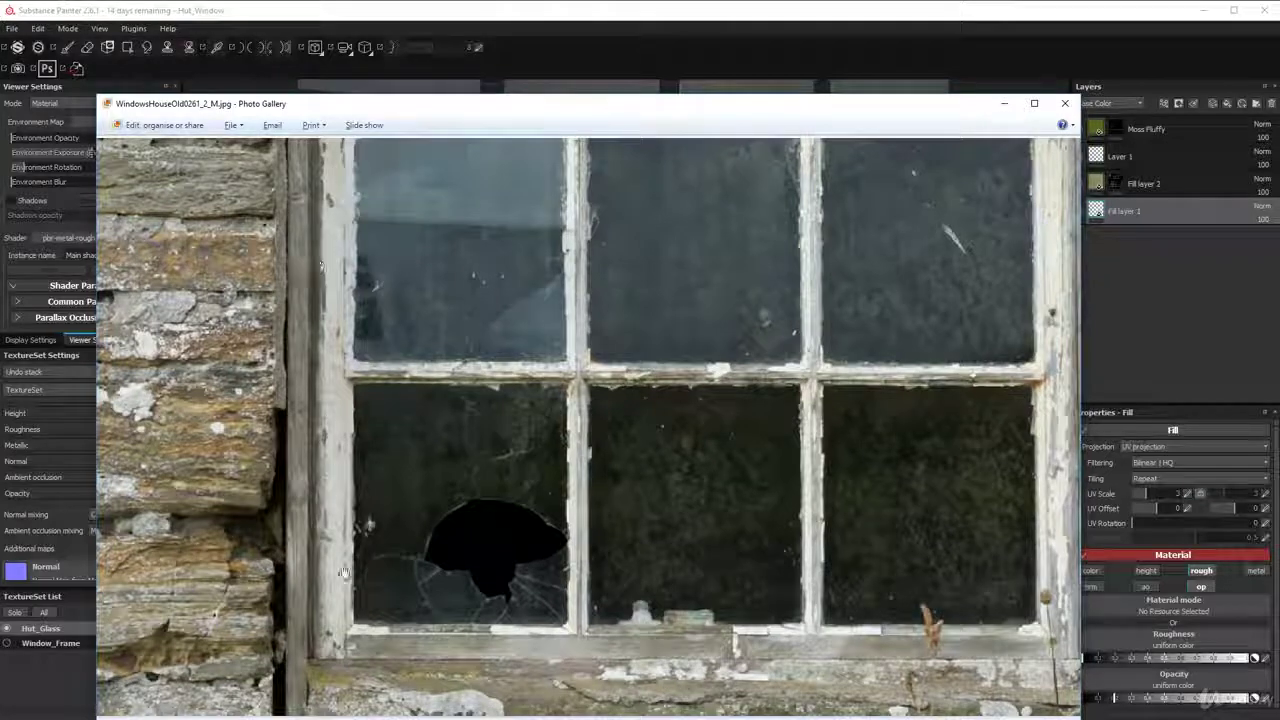
left_click_drag(322, 251, 205, 171)
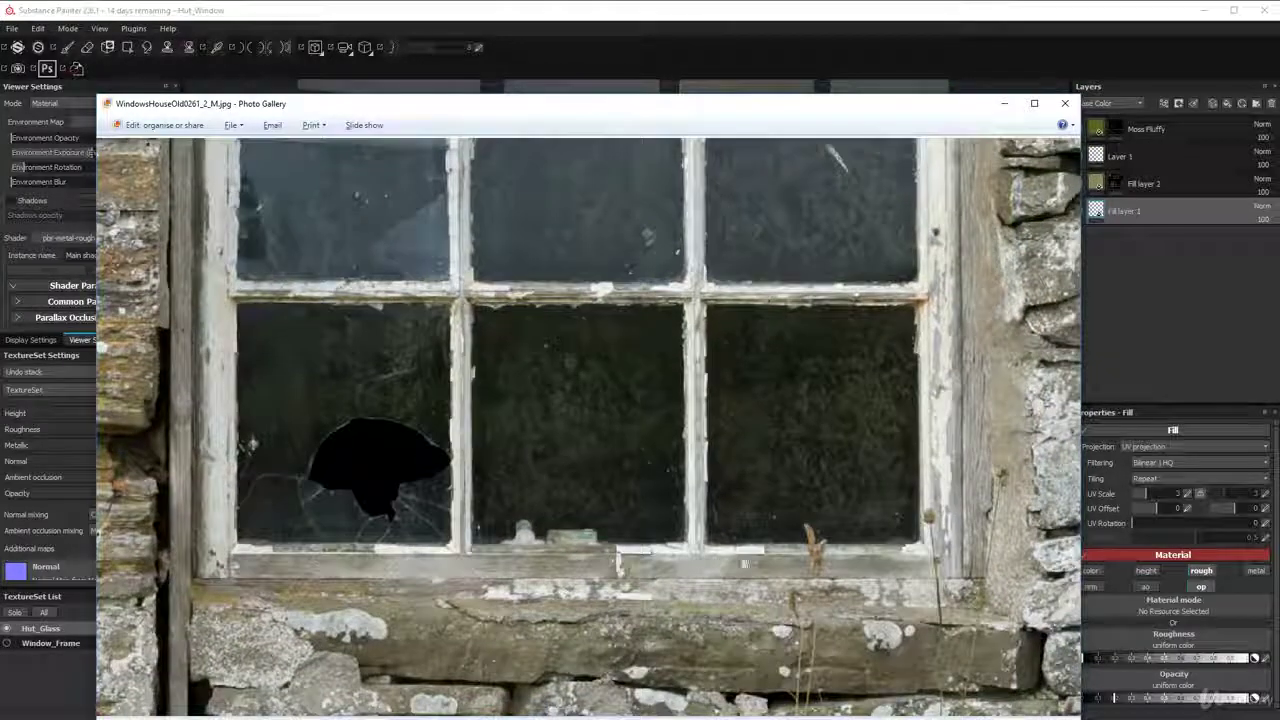
left_click_drag(914, 285, 829, 435)
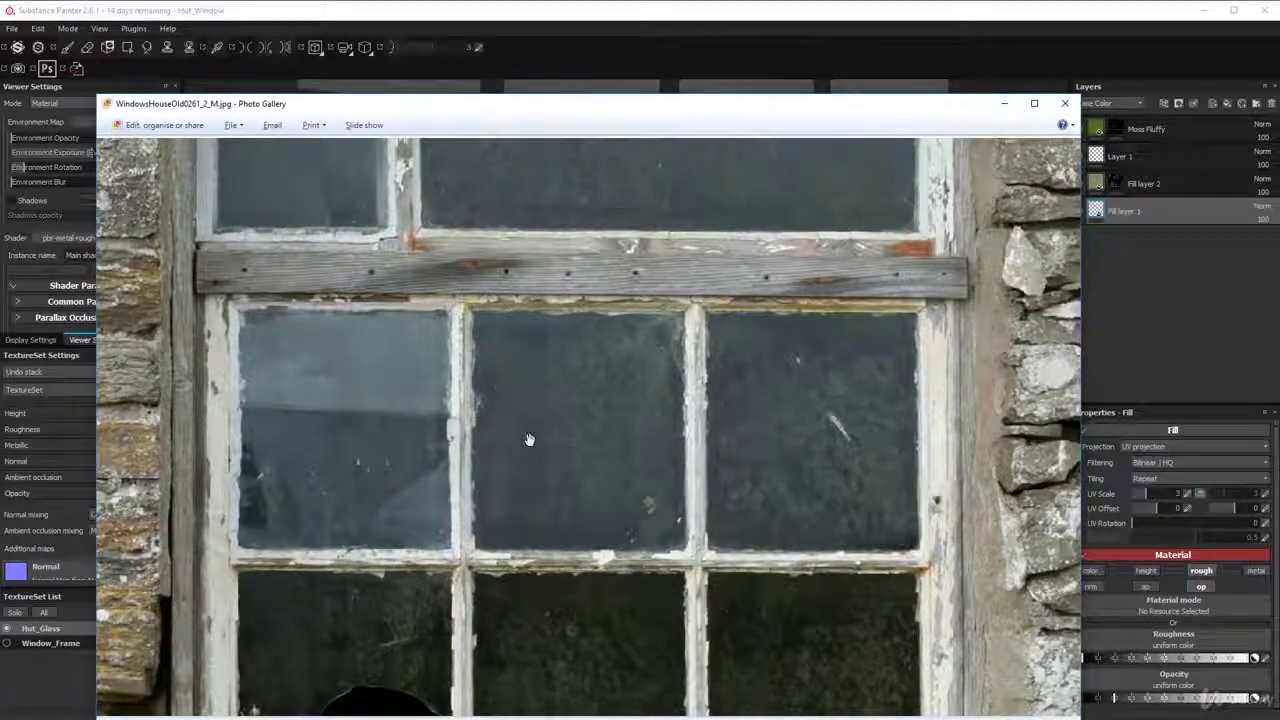
scroll(530, 440, "down", 1)
scroll(531, 434, "up", 3)
scroll(540, 431, "down", 1)
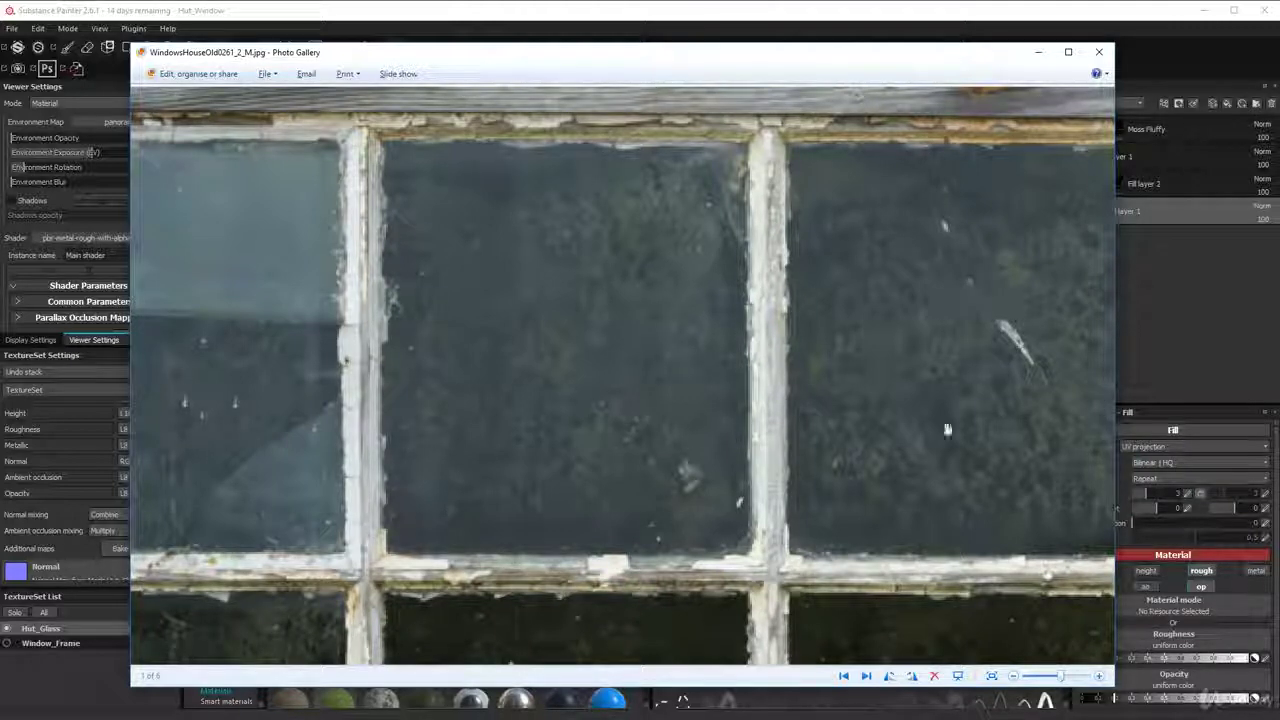
- Compare the reference photo's individual panes up close, covering the broken lower pane, its neighbours and the reflective upper panes
left_click_drag(922, 396, 652, 90)
left_click_drag(482, 430, 754, 349)
left_click_drag(317, 412, 572, 417)
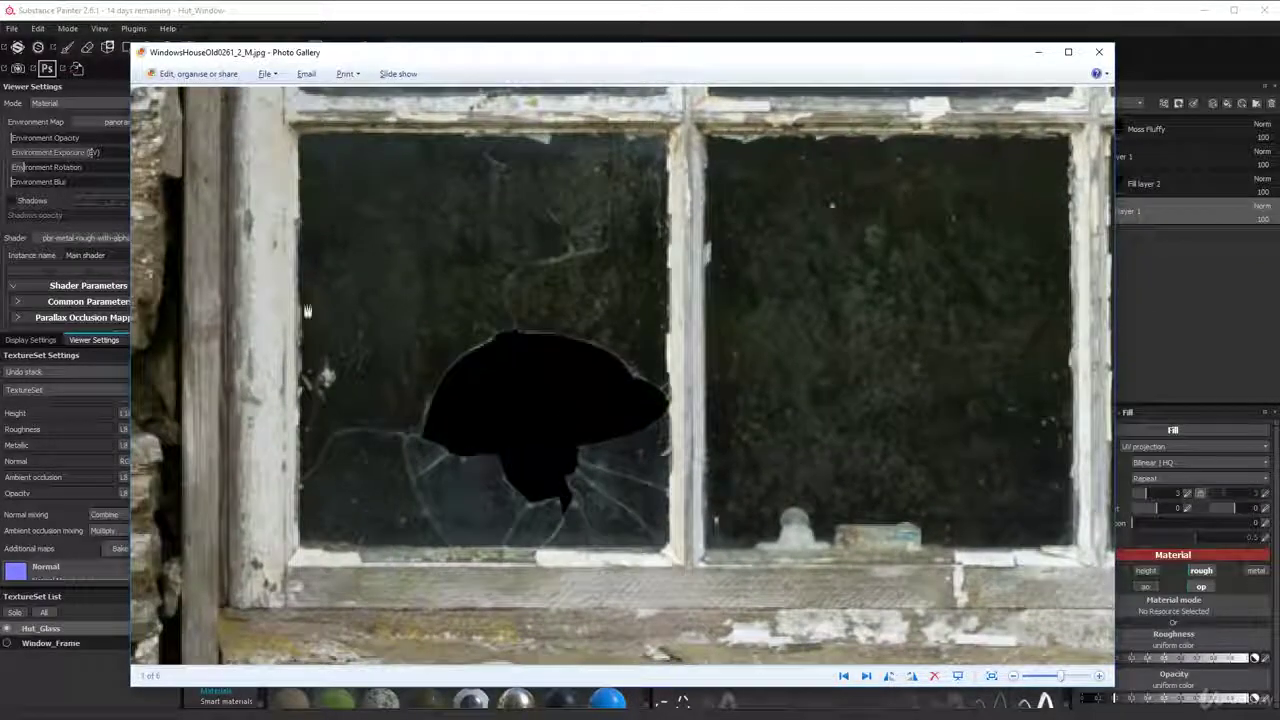
left_click_drag(386, 178, 400, 357)
left_click_drag(446, 206, 470, 420)
left_click_drag(600, 290, 444, 387)
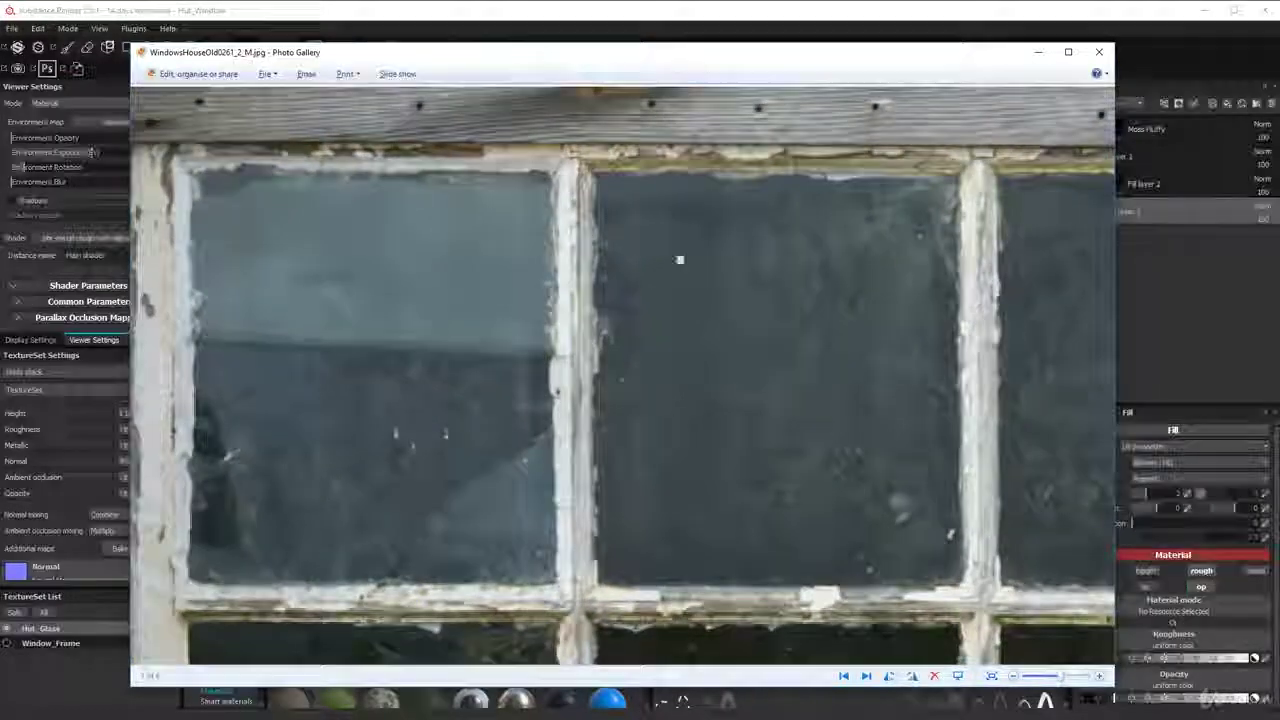
left_click_drag(698, 362, 531, 26)
left_click_drag(483, 403, 640, 260)
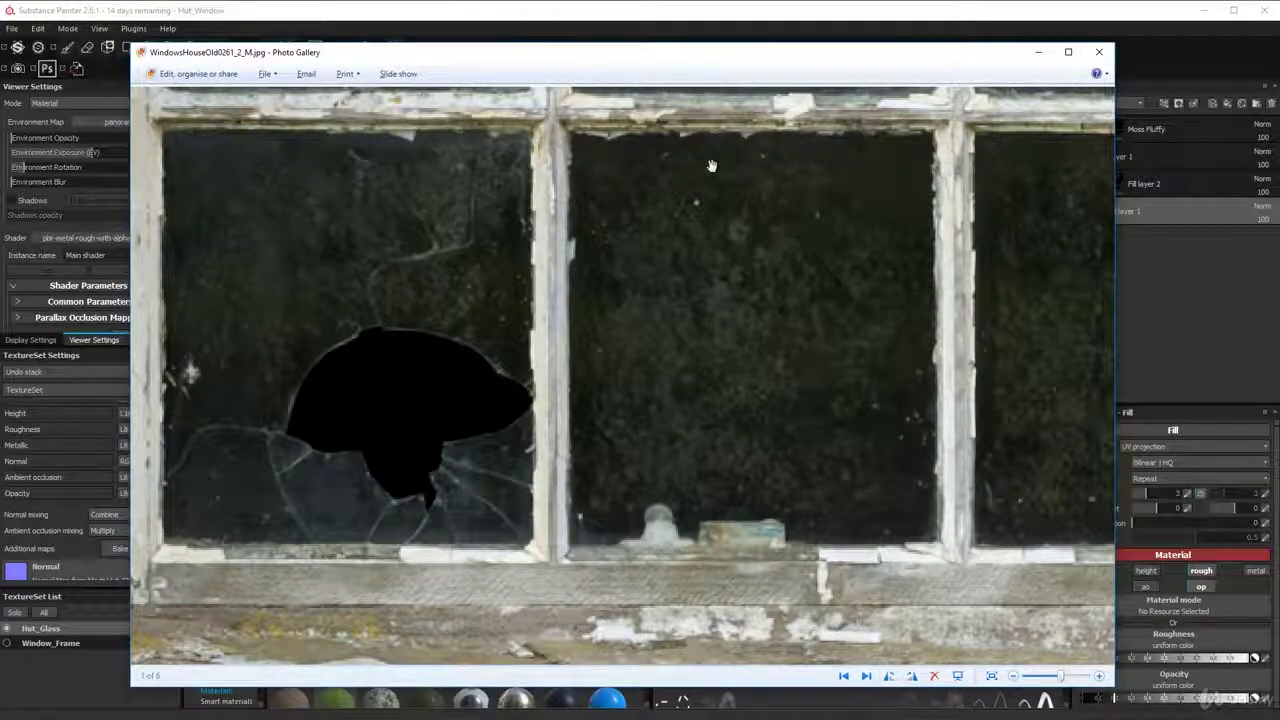
left_click_drag(905, 474, 582, 498)
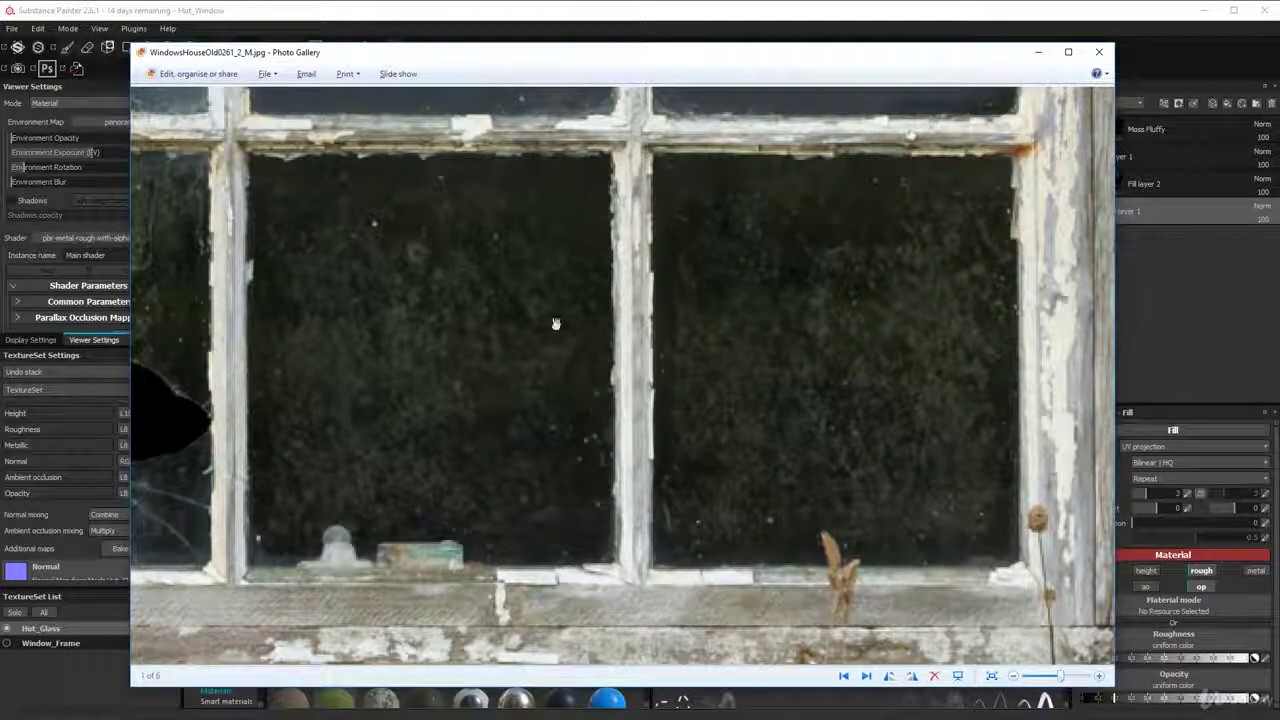
left_click_drag(519, 321, 648, 627)
left_click_drag(550, 250, 843, 400)
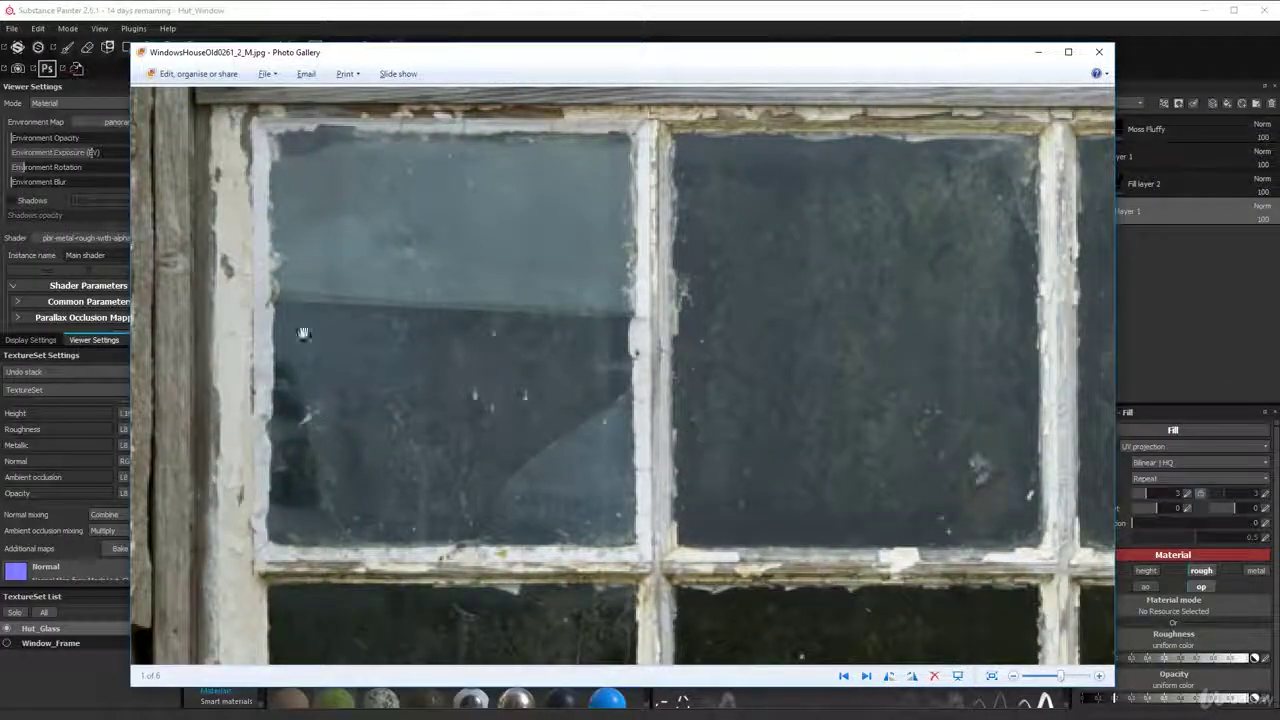
left_click_drag(304, 334, 457, 374)
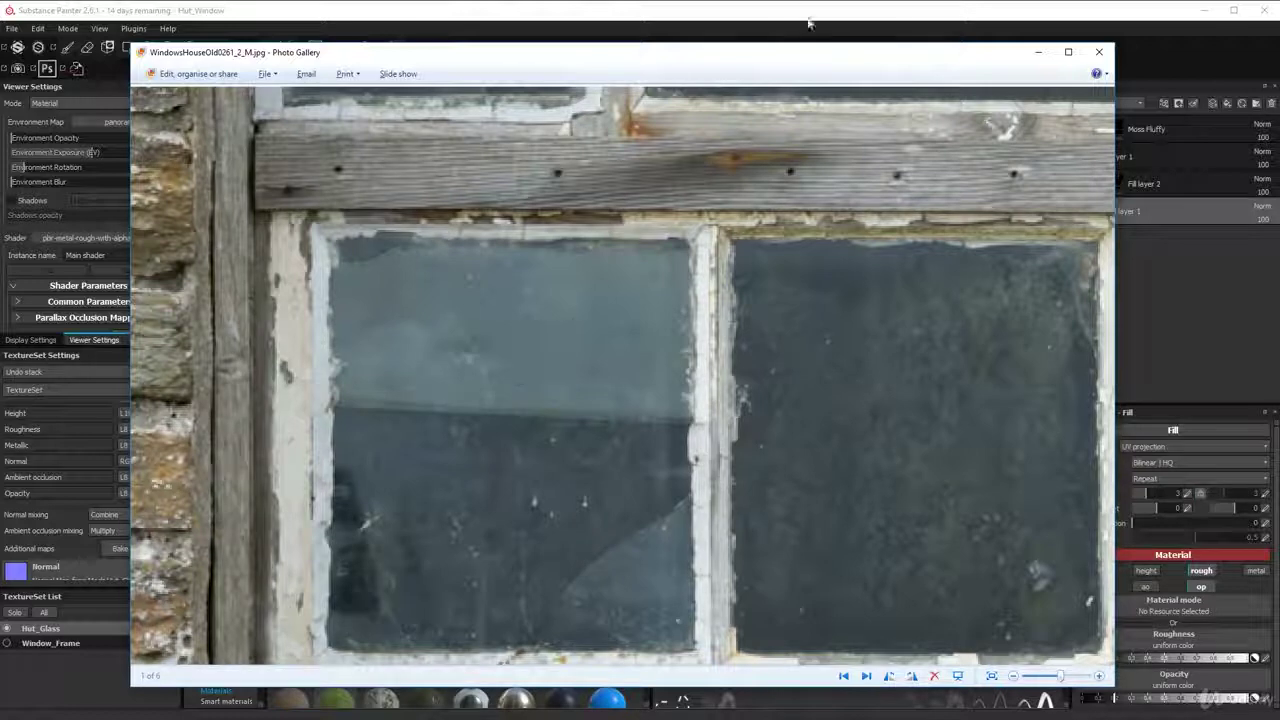
left_click_drag(1075, 399, 850, 425)
left_click_drag(822, 61, 735, 66)
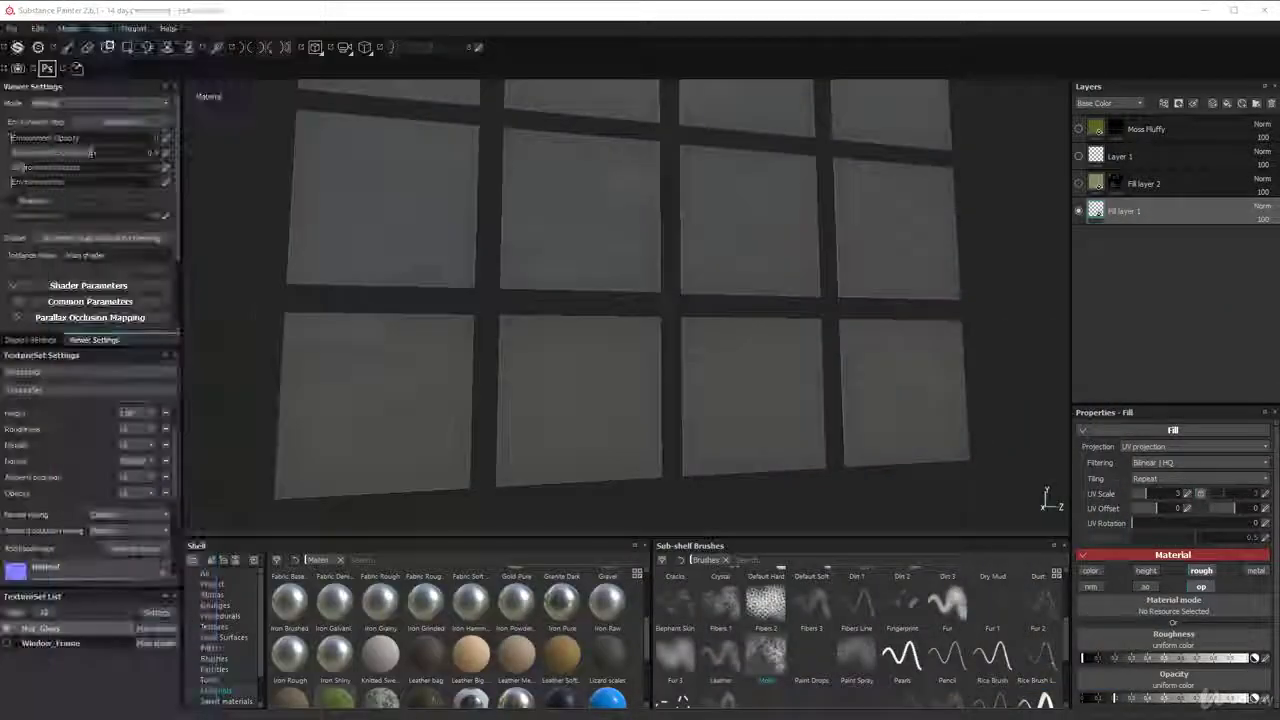
- Return to Substance Painter, show the Window_Frame texture set and view the glass within the frame from both sides
left_click_drag(663, 254, 651, 271, "alt")
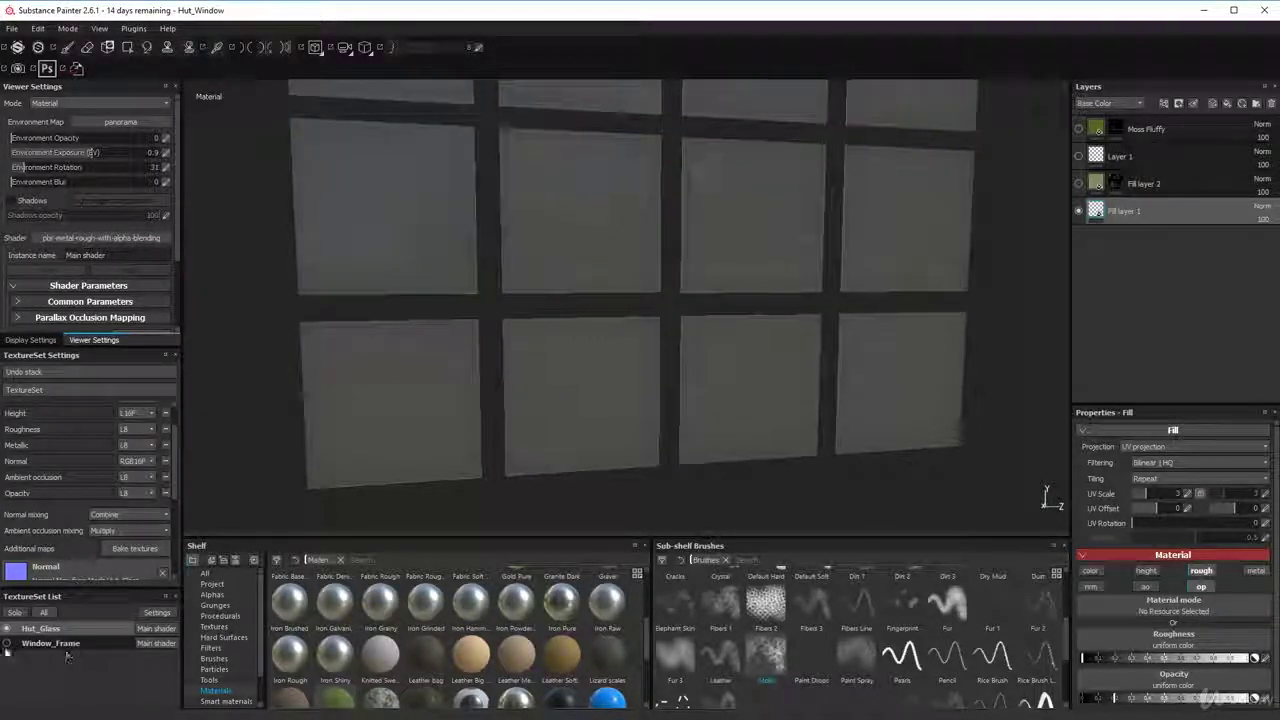
left_click(8, 644)
left_click_drag(604, 312, 481, 307, "alt")
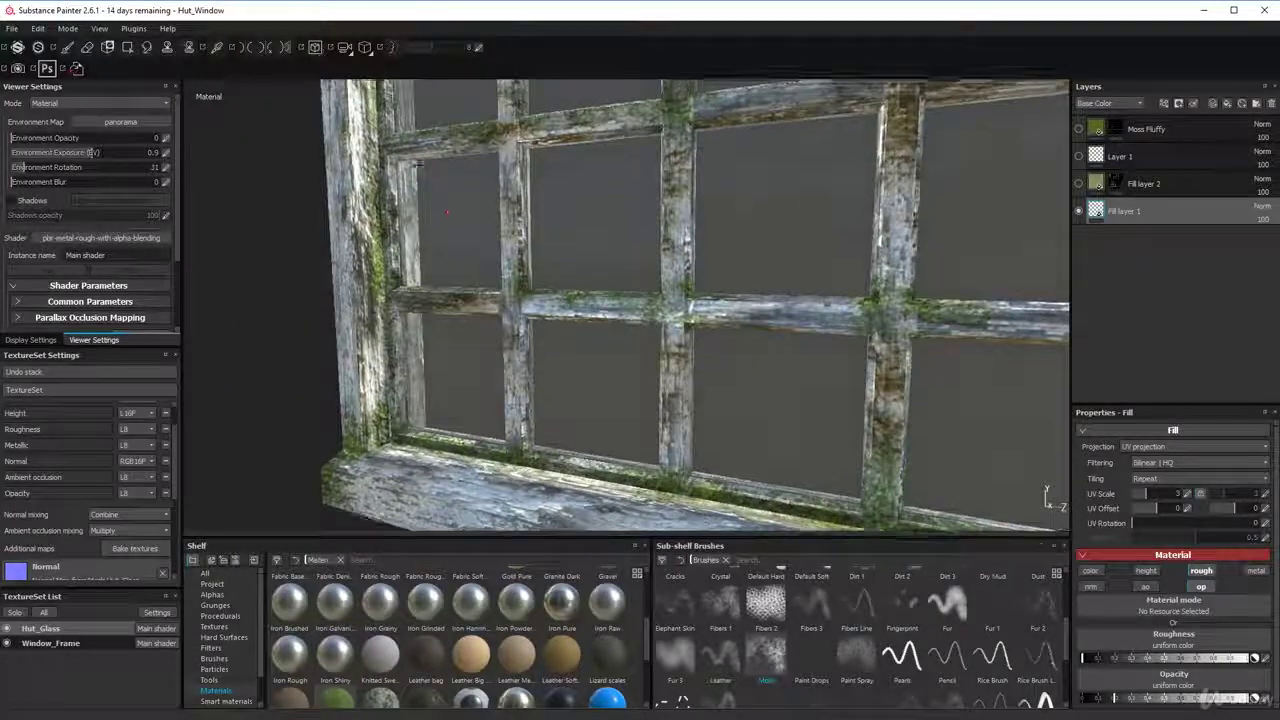
middle_click_drag(410, 325, 508, 434, "alt")
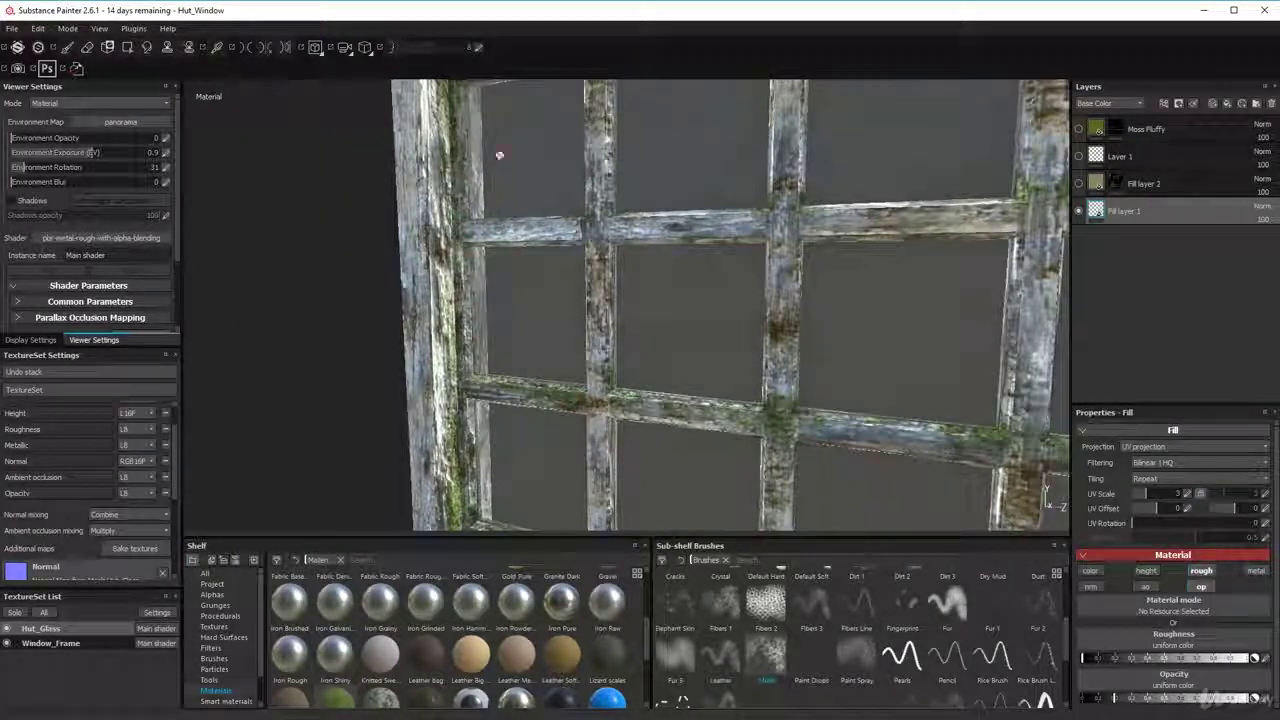
left_click_drag(499, 155, 745, 331, "alt")
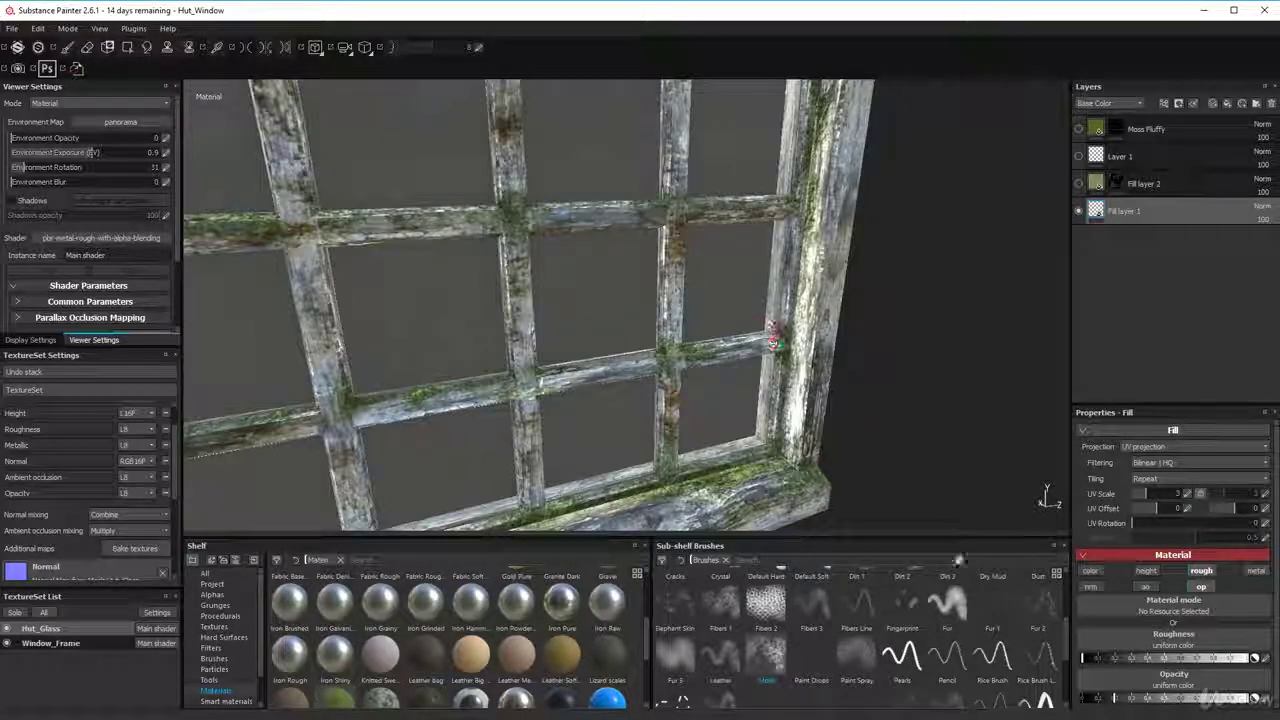
- Raise Fill layer 1's material opacity slightly and check the panes from several angles
left_click(1132, 700)
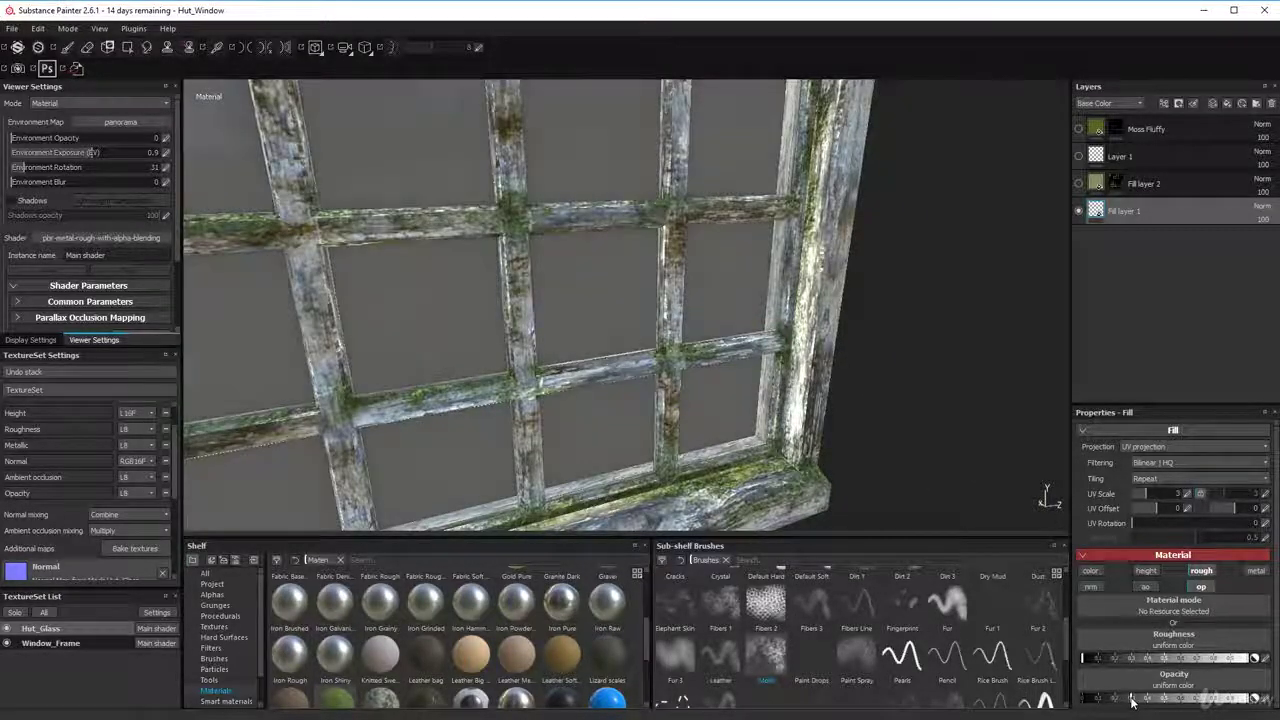
mouse_move(1130, 701)
left_mouse_down()
mouse_move(1240, 702)
mouse_move(1026, 696)
mouse_move(1133, 709)
left_mouse_up()
left_click_drag(632, 436, 483, 332, "alt")
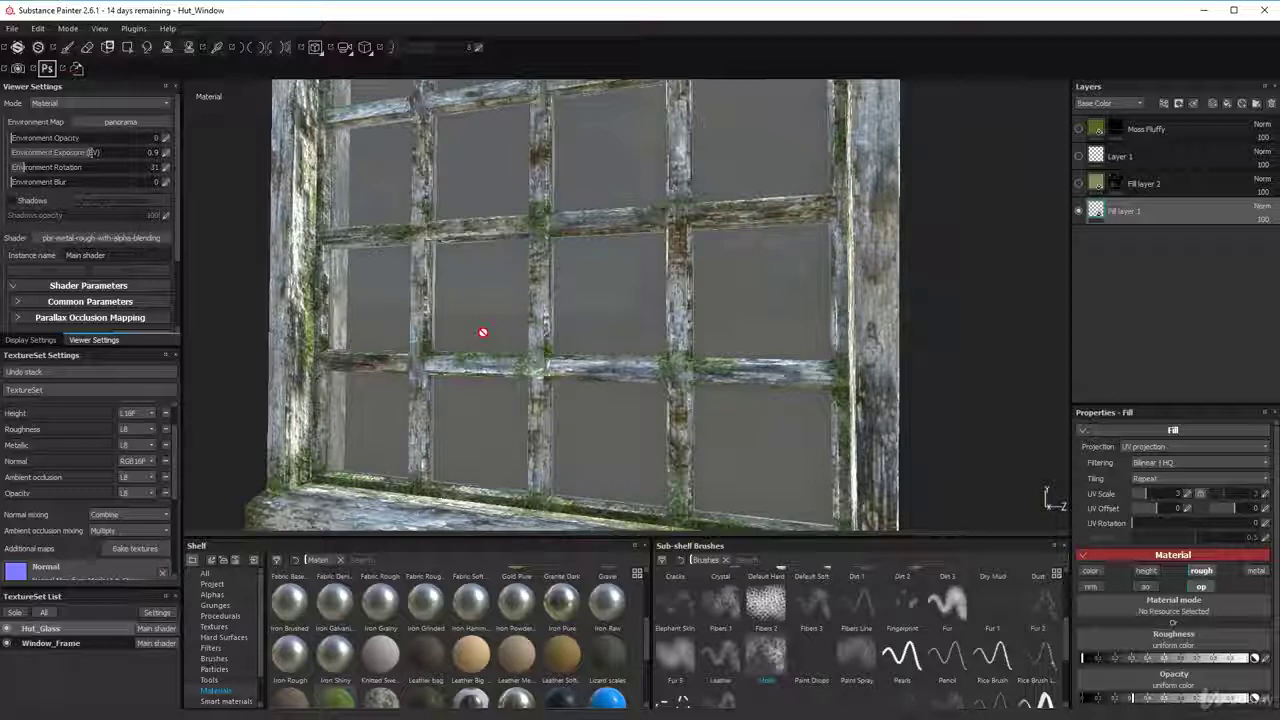
left_click_drag(415, 408, 498, 305, "alt")
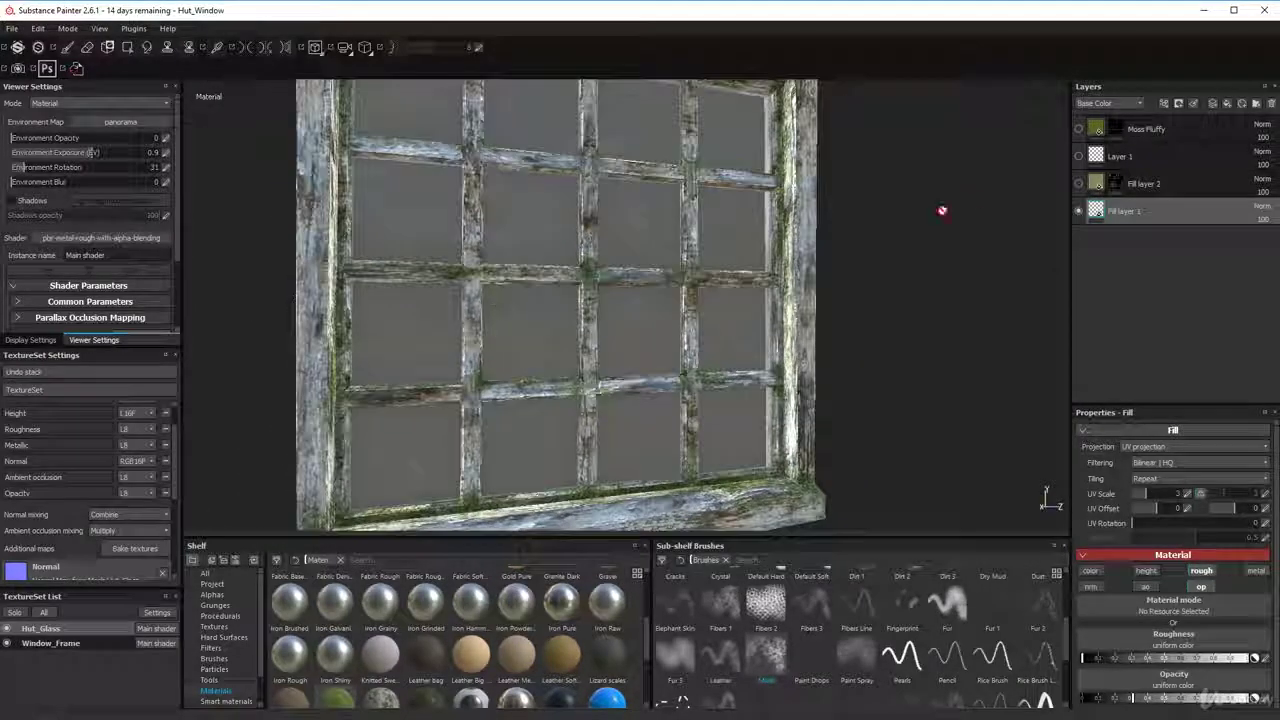
- Make Fill layer 2 visible and check its dirt on the upper window panes
double_click(1143, 184)
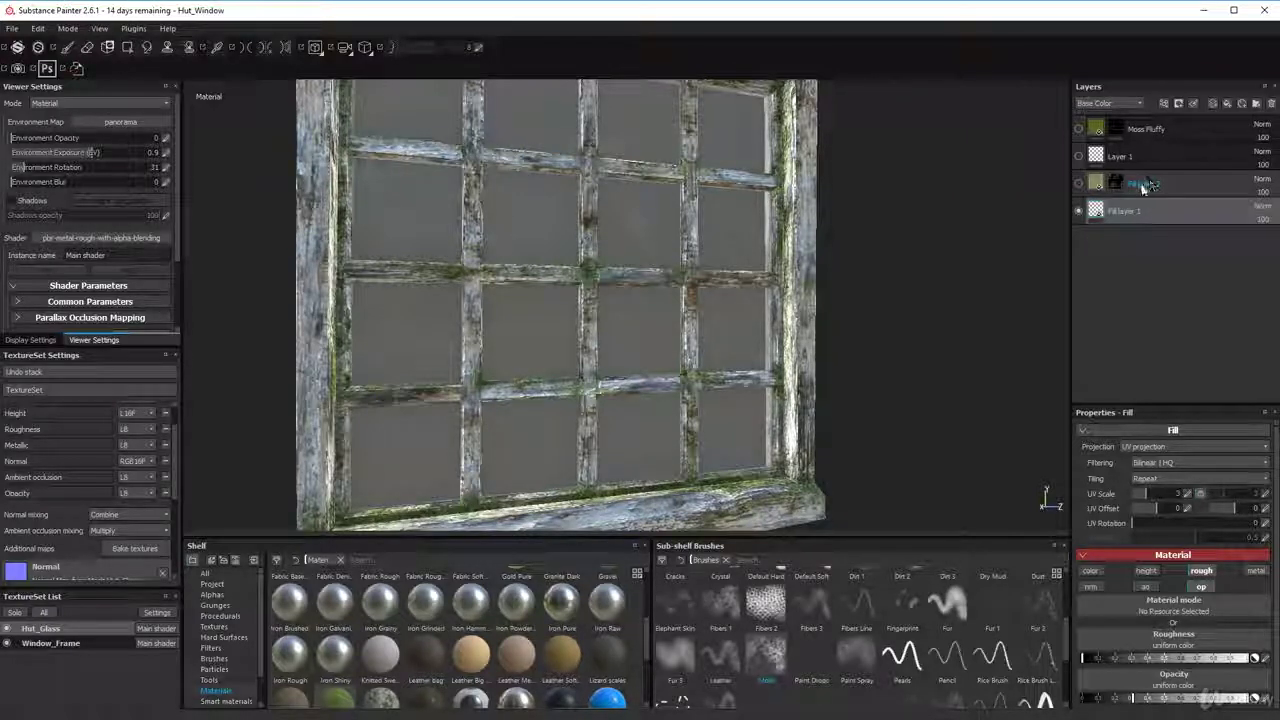
key("Return")
left_click(1078, 184)
left_click_drag(600, 305, 465, 251, "alt")
mouse_move(560, 380)
left_mouse_down("alt")
mouse_move(490, 330)
mouse_move(550, 290)
mouse_move(562, 394)
left_mouse_up("alt")
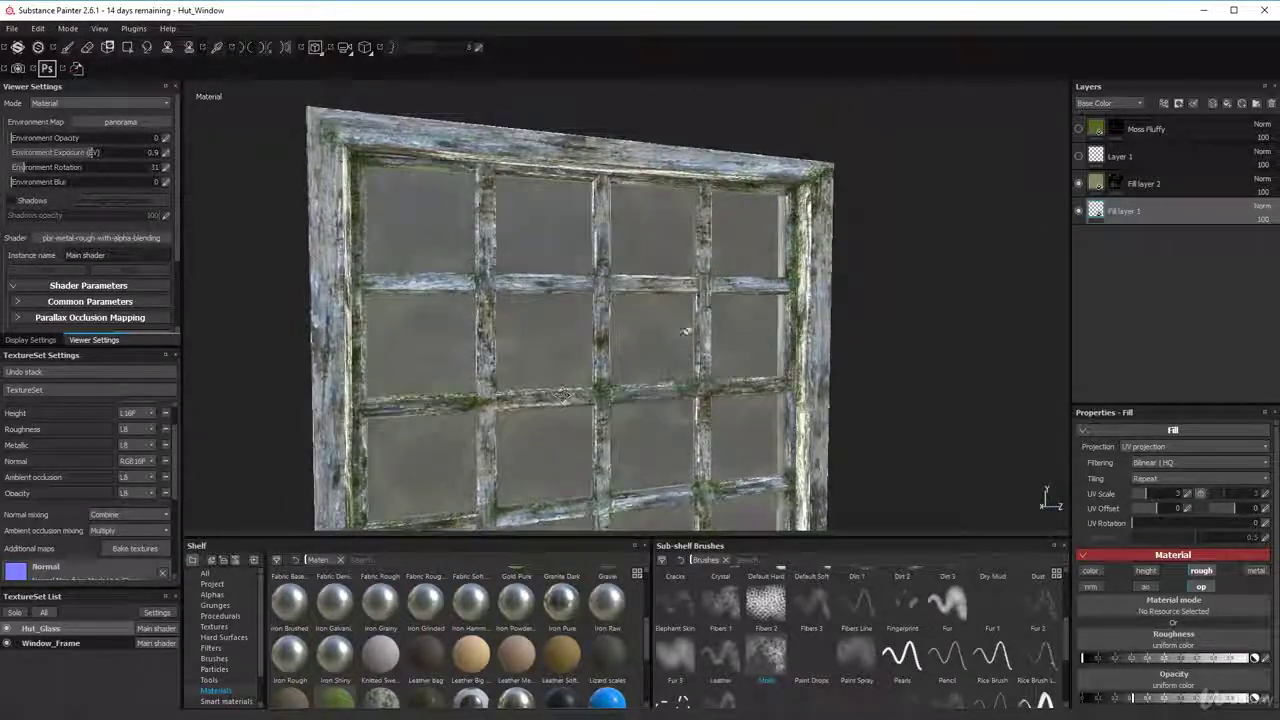
- Change Fill layer 2's base color to a slightly less saturated yellow-green
left_click(1096, 183)
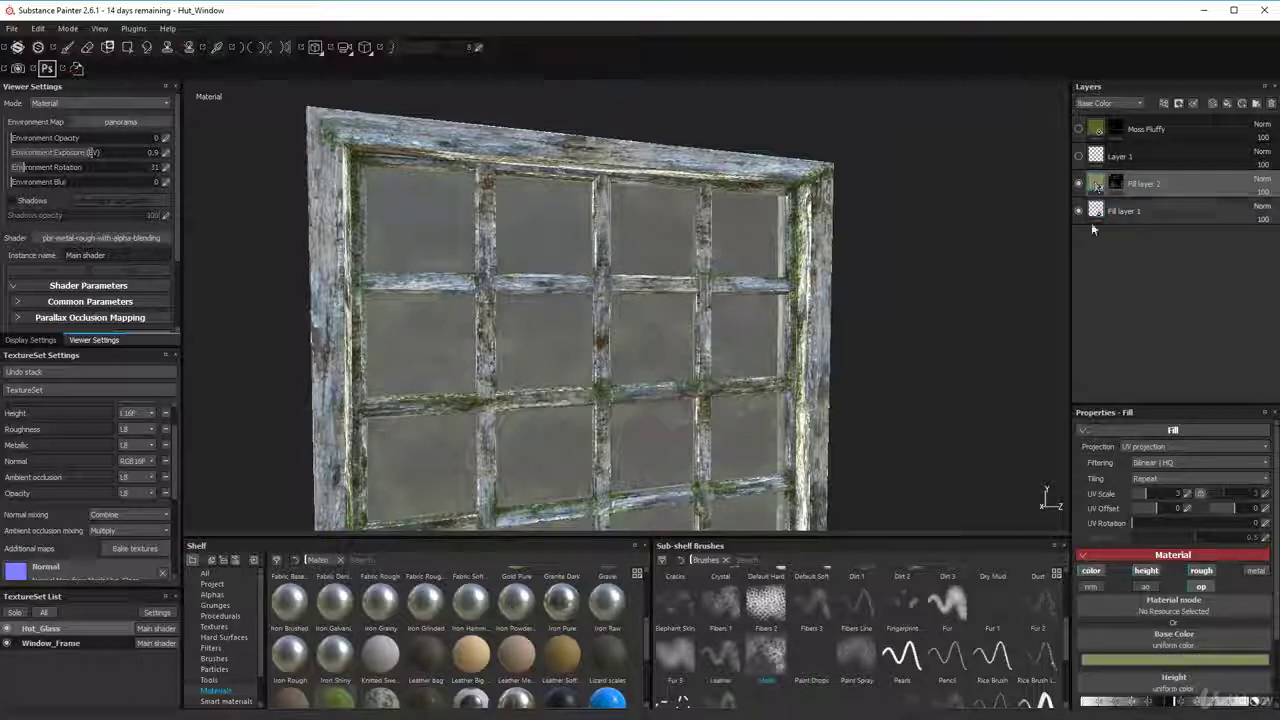
left_click(1152, 660)
mouse_move(1081, 664)
left_mouse_down()
mouse_move(1111, 716)
mouse_move(1078, 692)
mouse_move(1071, 663)
left_mouse_up()
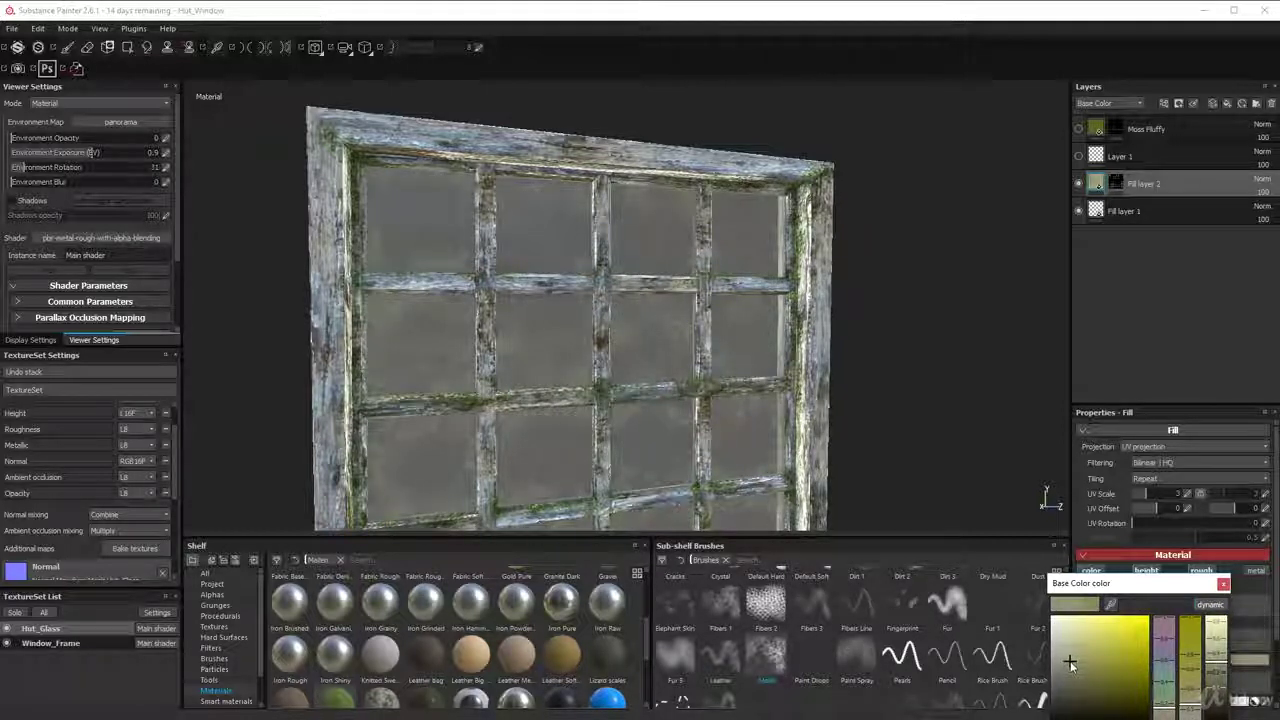
left_click(1224, 584)
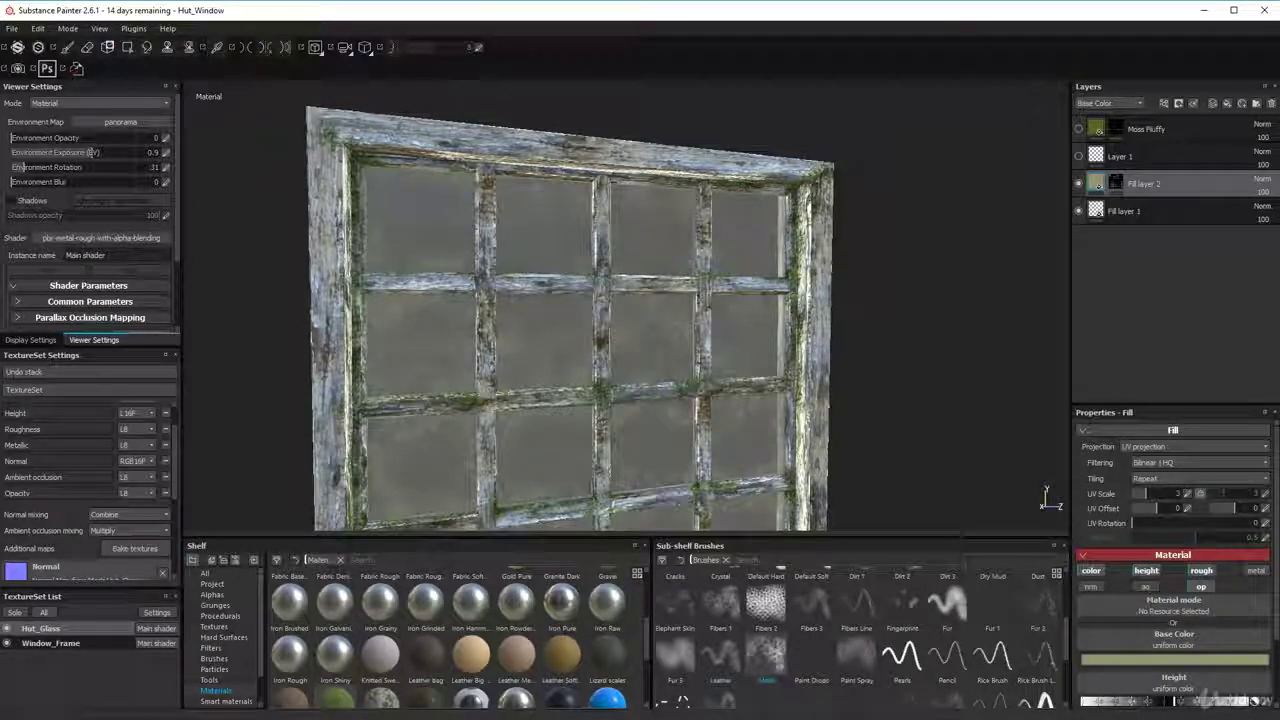
- Bring up the reference photo over the window model and compare its dirty glass with the textured panes
left_click_drag(0, 93, 279, 372)
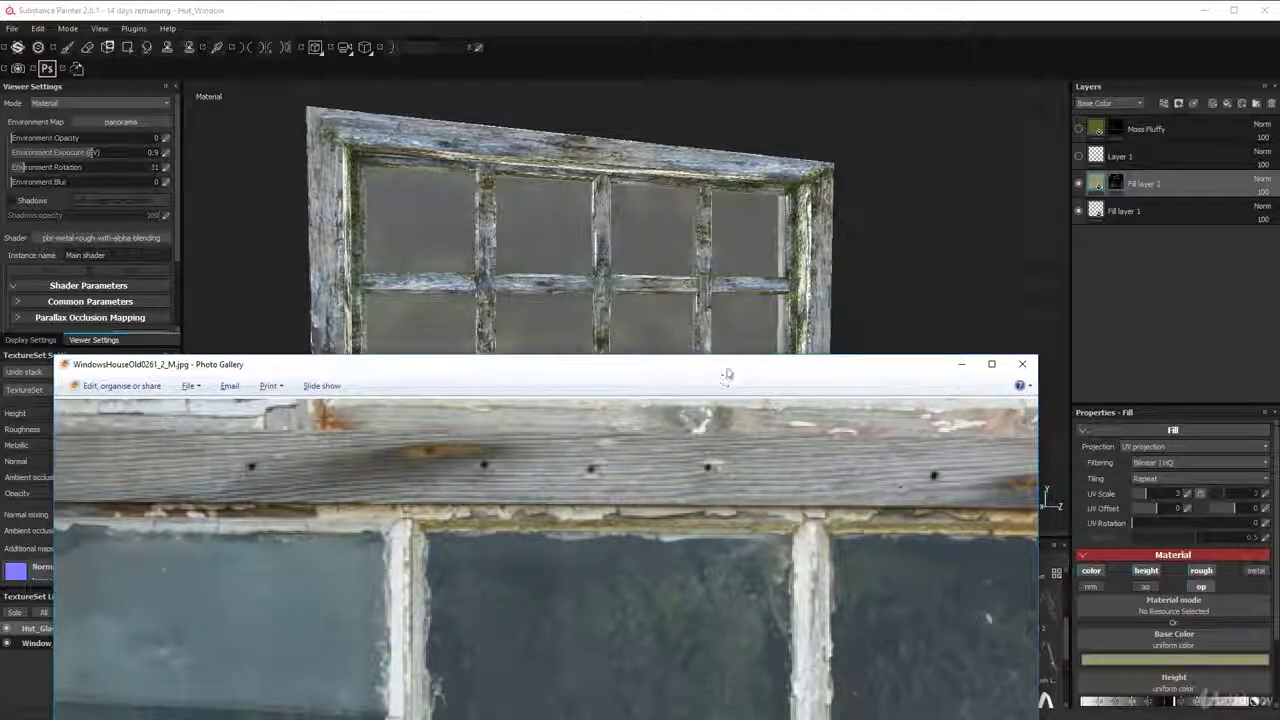
left_click_drag(727, 374, 600, 351)
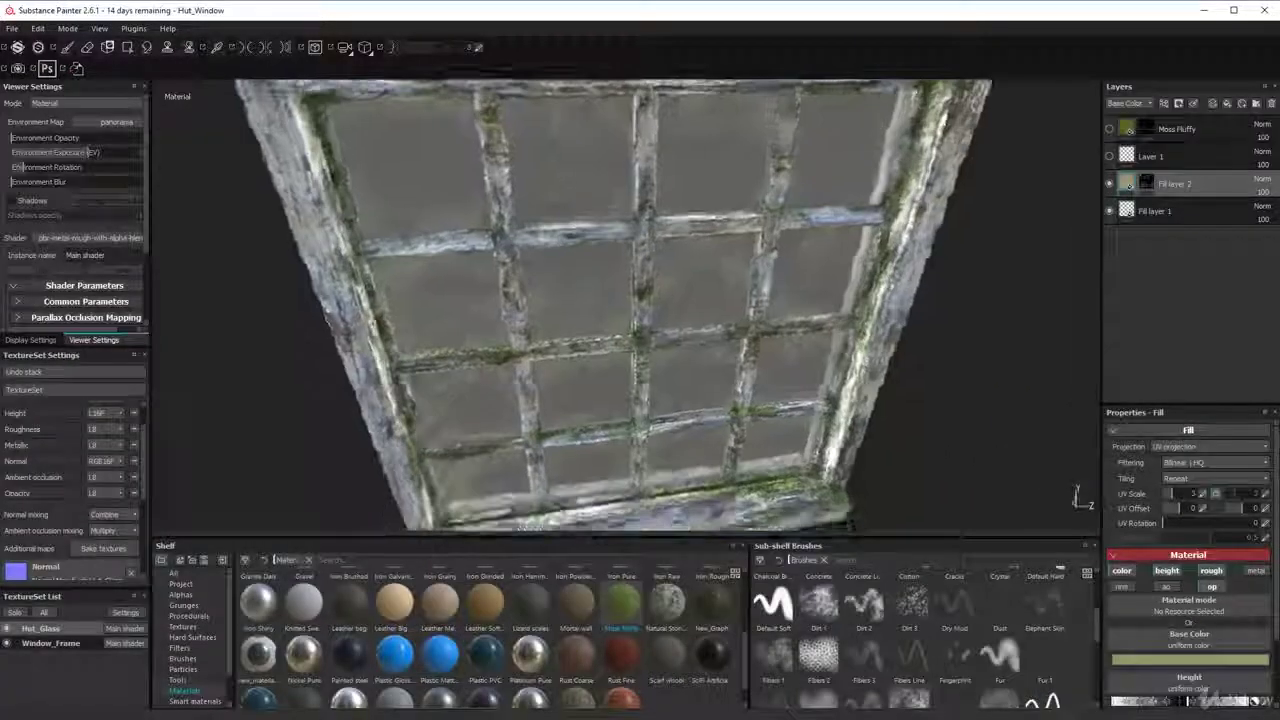
left_click_drag(500, 410, 550, 304, "alt")
middle_click_drag(570, 285, 540, 268, "alt")
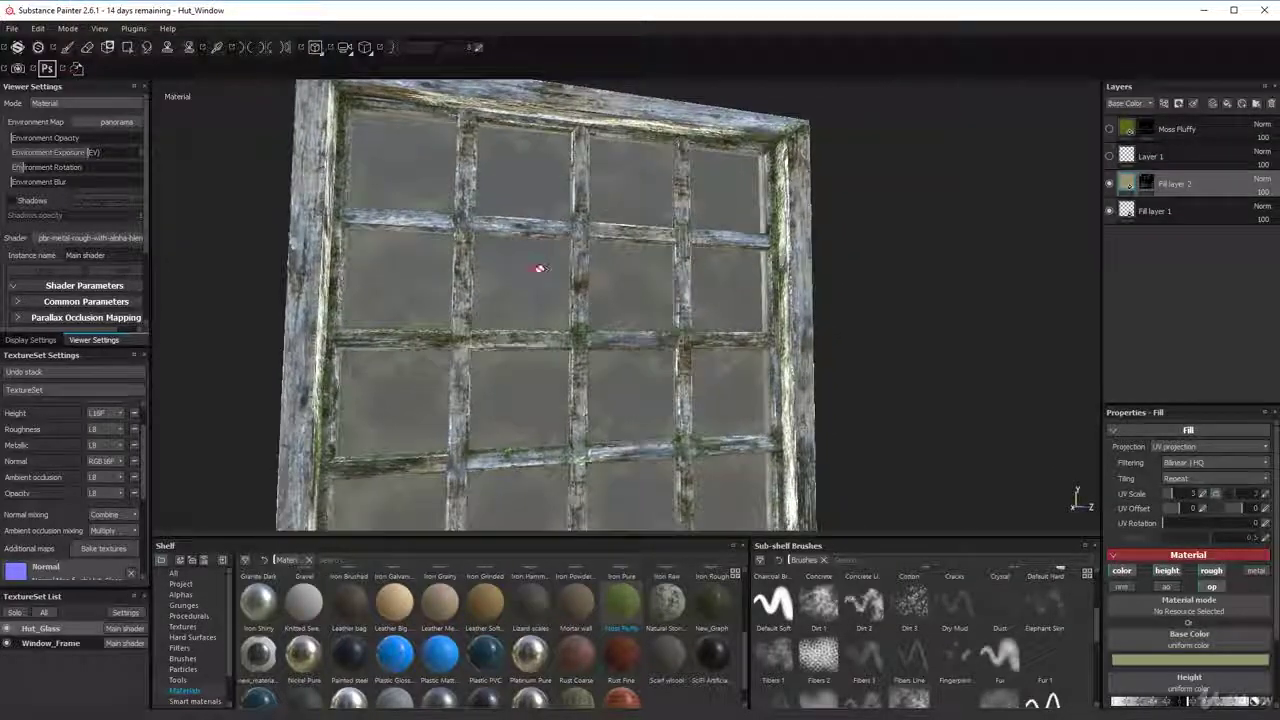
- Hide Fill layer 2 and show it again to compare the clean and dirty panes
left_click(1108, 183)
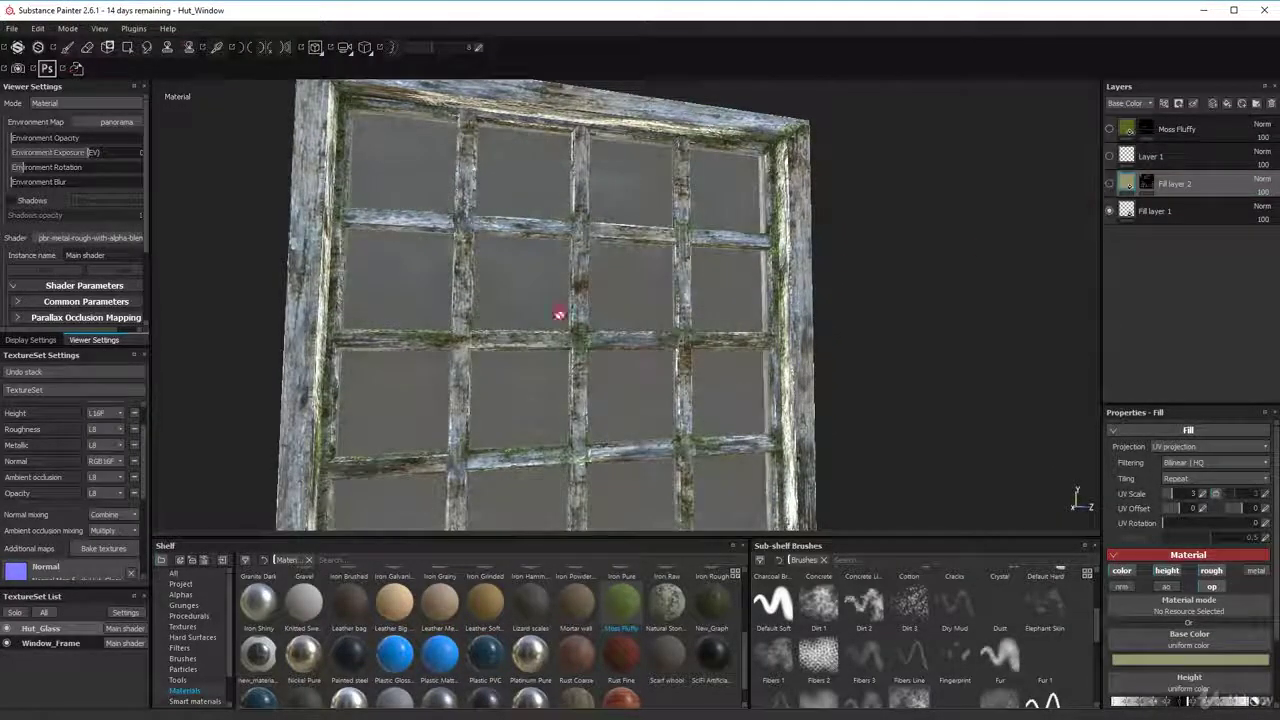
mouse_move(604, 327)
left_mouse_down("alt")
mouse_move(636, 412)
mouse_move(655, 270)
mouse_move(622, 335)
left_mouse_up("alt")
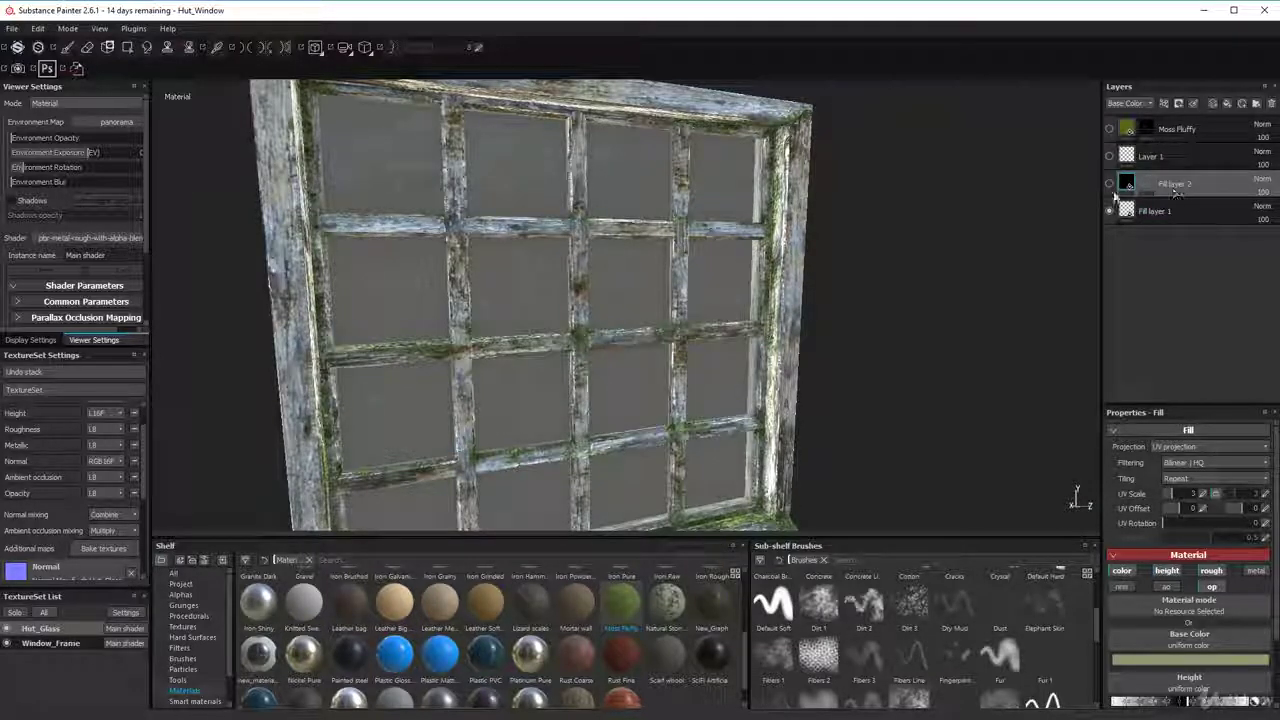
left_click(1111, 186)
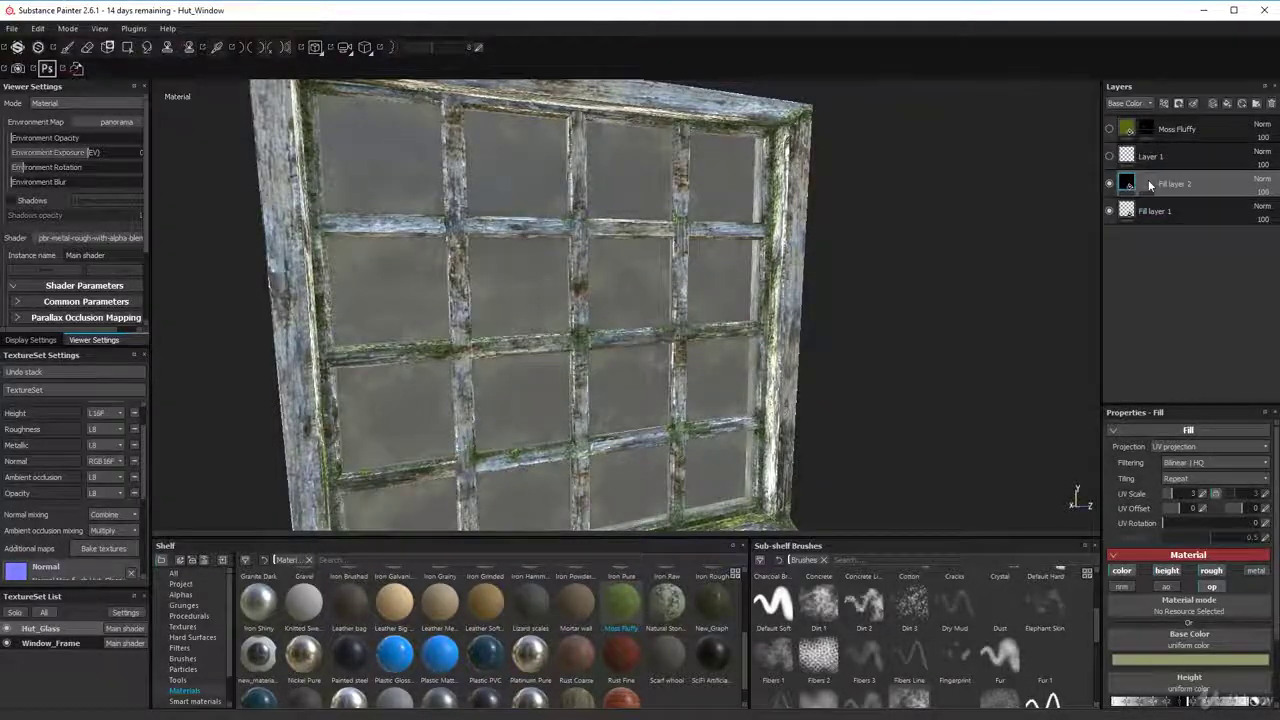
- Select Fill layer 2's black mask and activate the Paint tool for painting on it
left_click(1148, 185)
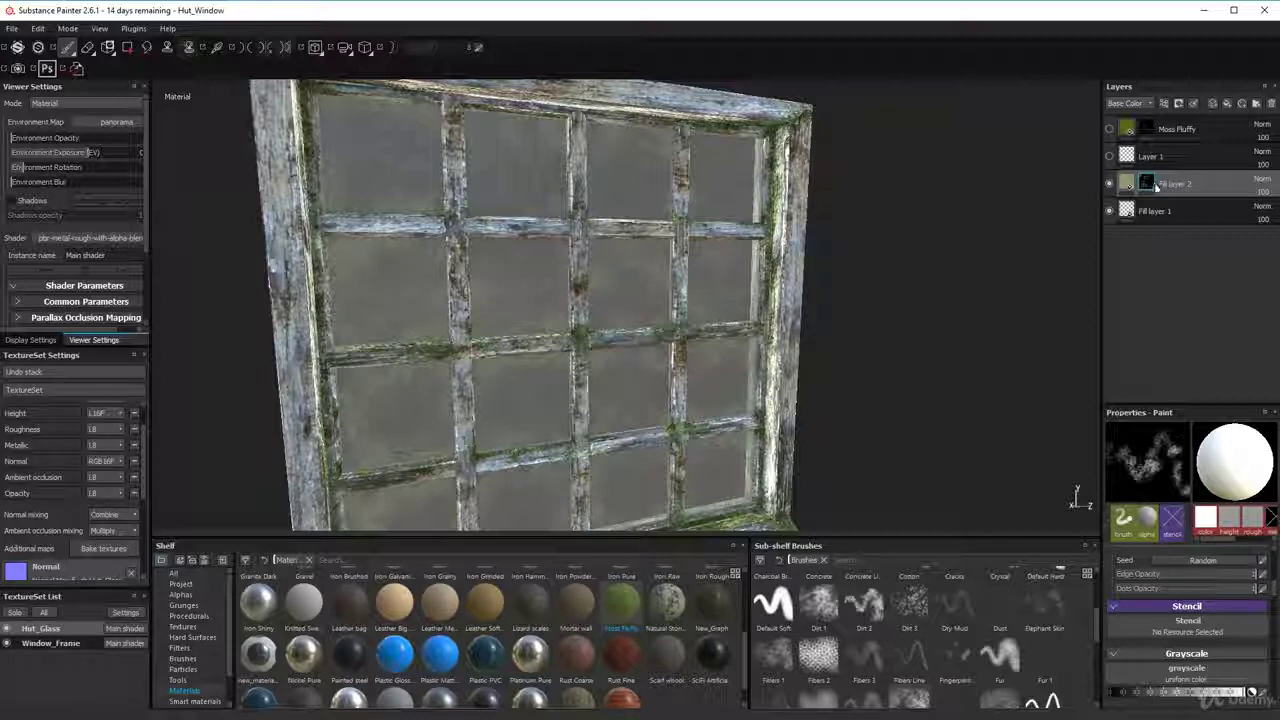
right_click(1187, 182)
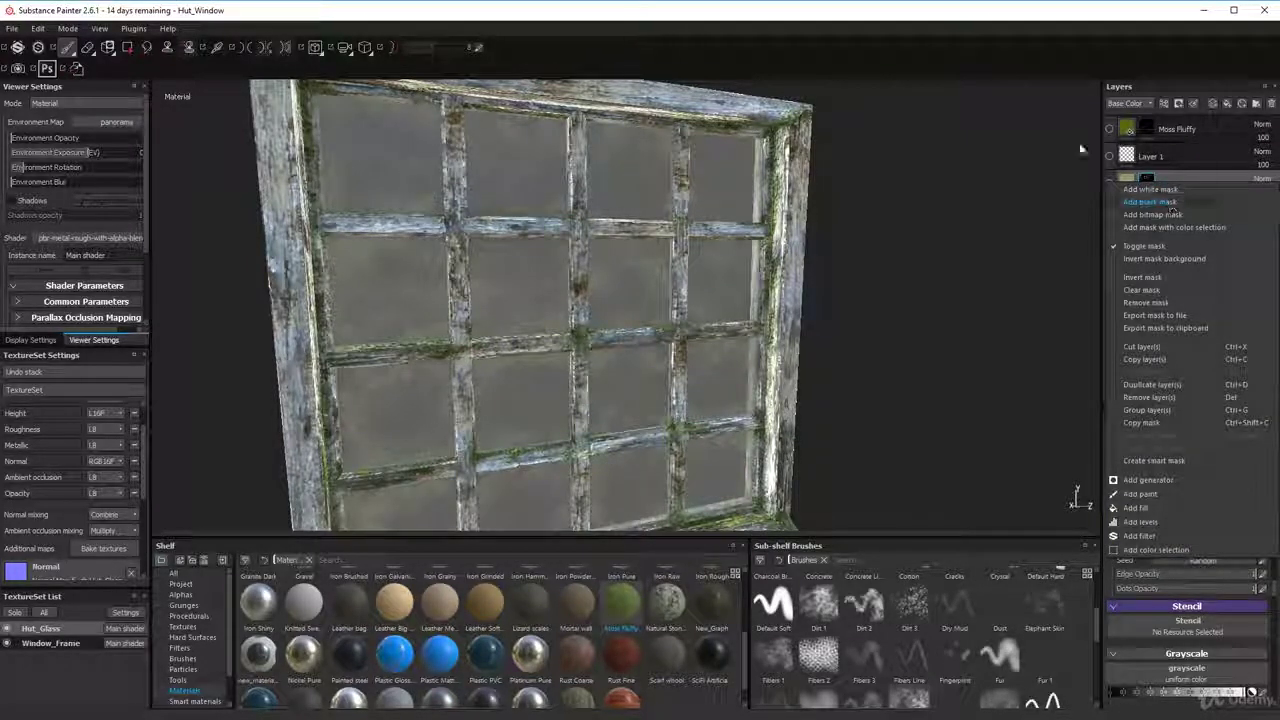
left_click(1160, 202)
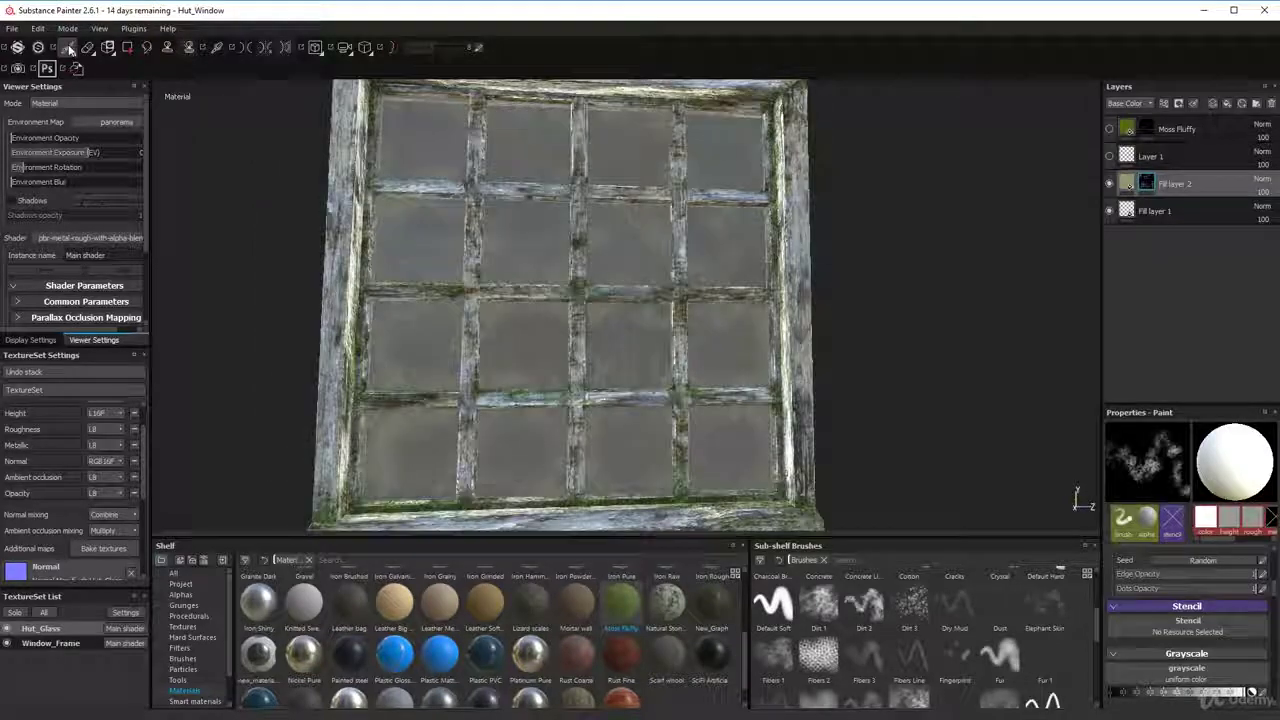
left_click(69, 50)
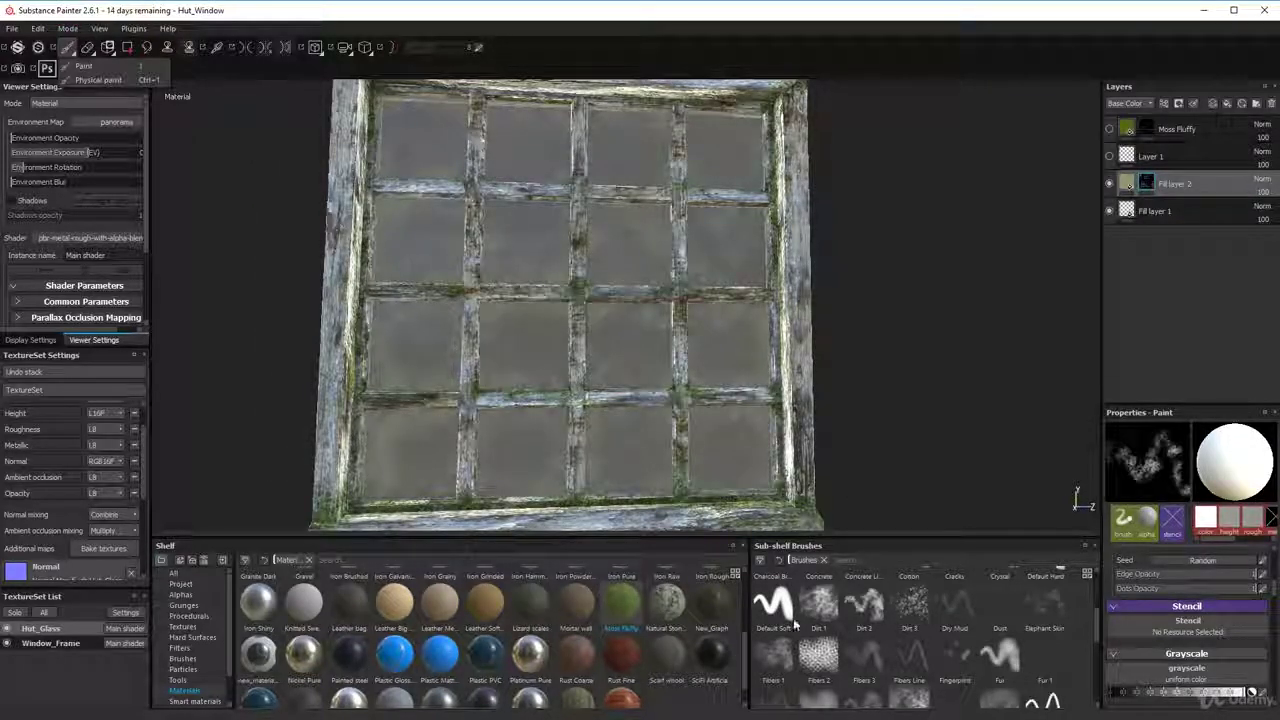
- Try the Moss brush, and choose Dirt 1 as the brush for the glass mask
left_click_drag(1098, 633, 1107, 650)
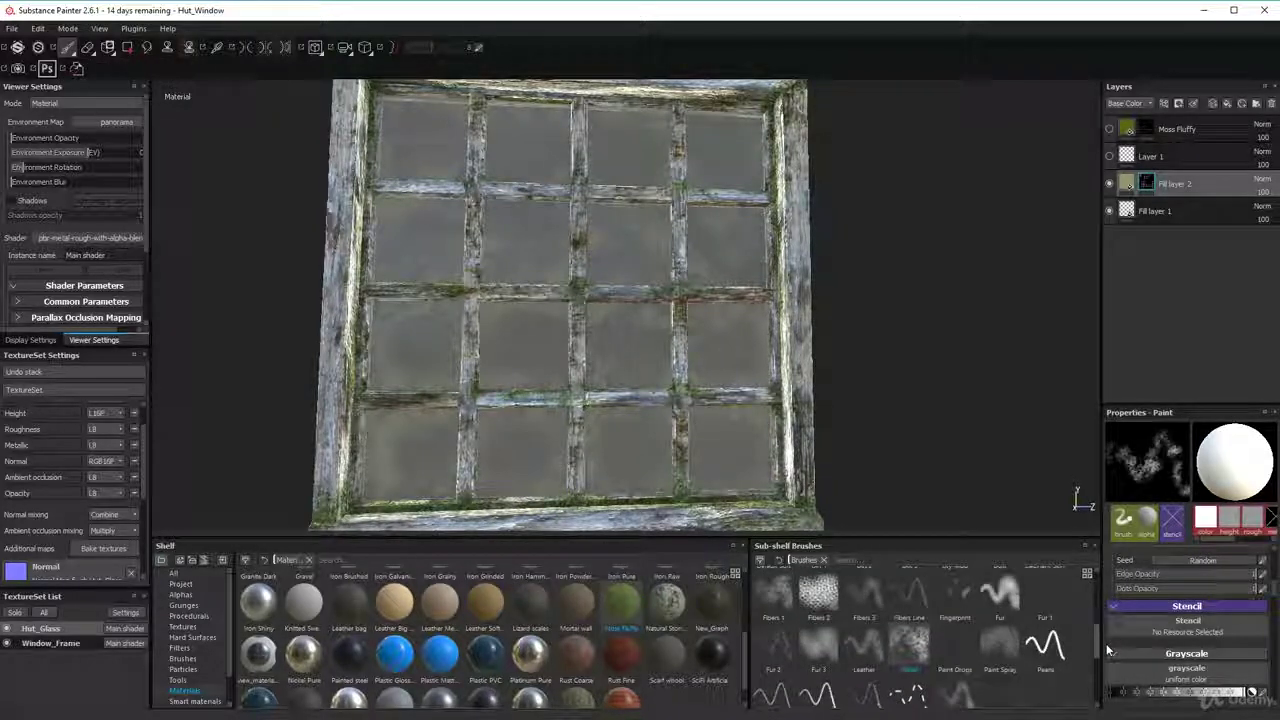
left_click(907, 648)
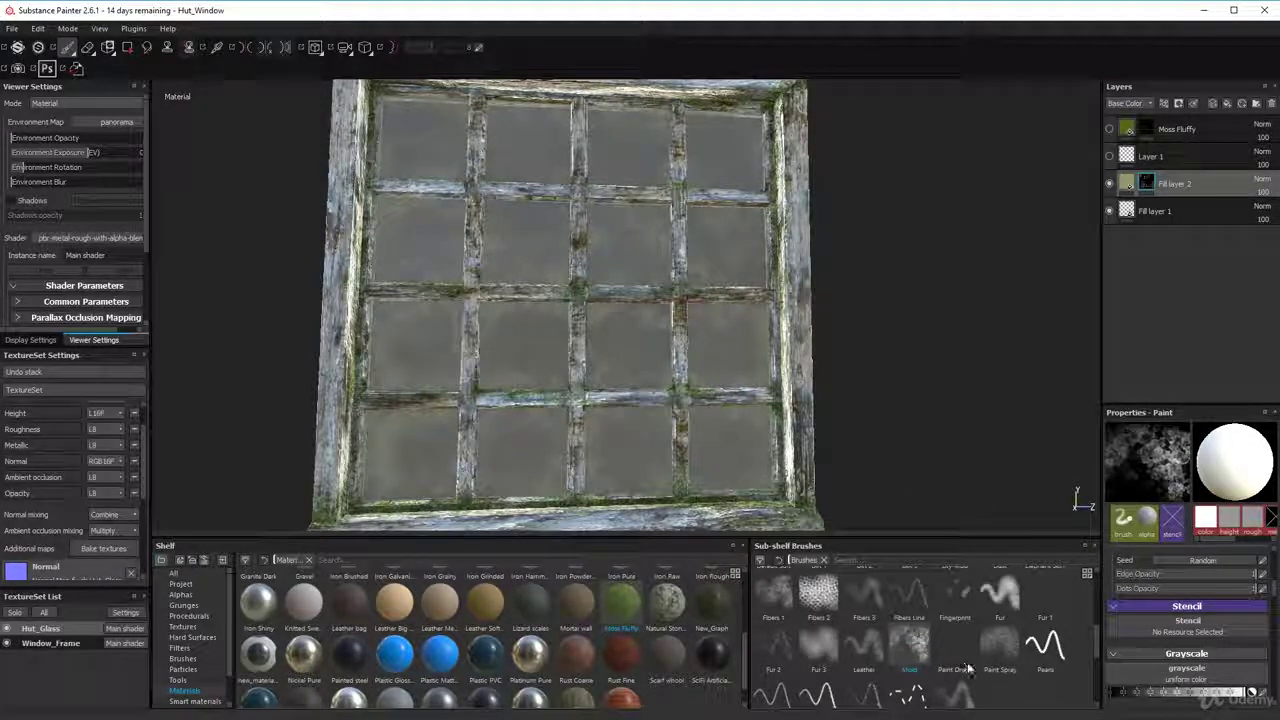
left_click_drag(1098, 645, 1096, 621)
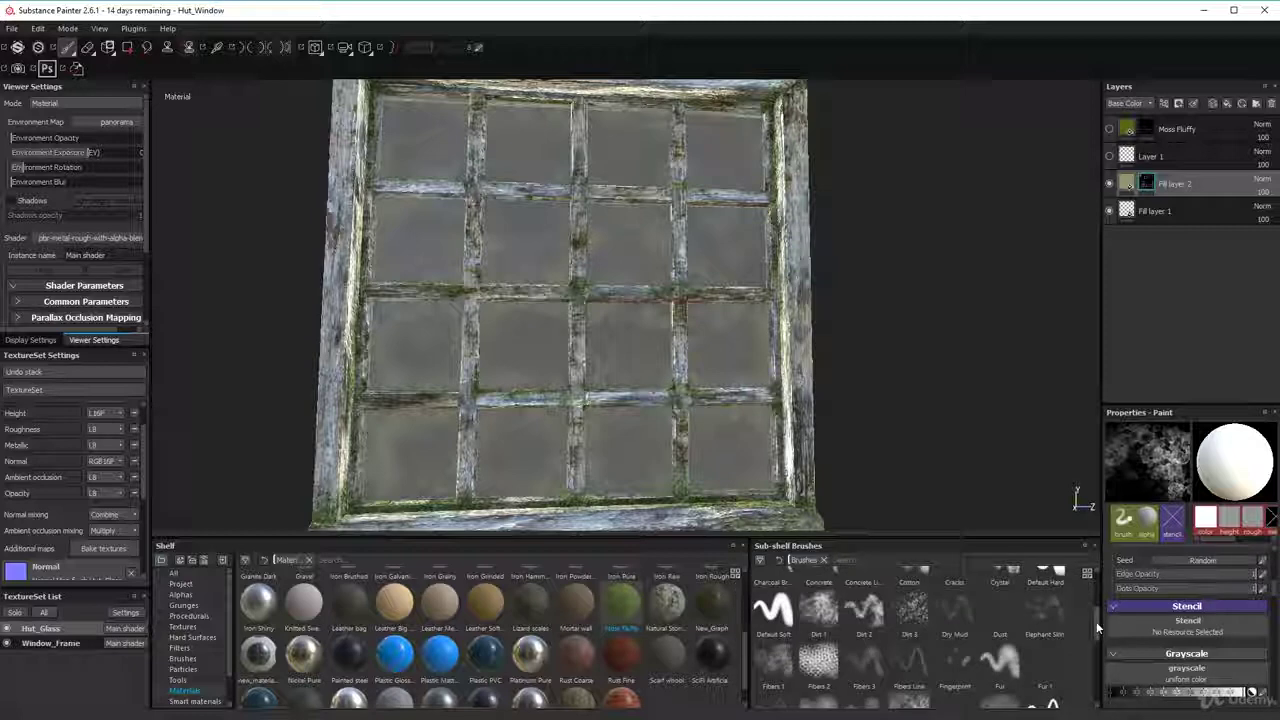
left_click(824, 600)
- Preview the Dirt 1 brush over the lower panes up close, comparing the single-channel and material views
left_click_drag(497, 370, 486, 377, "alt")
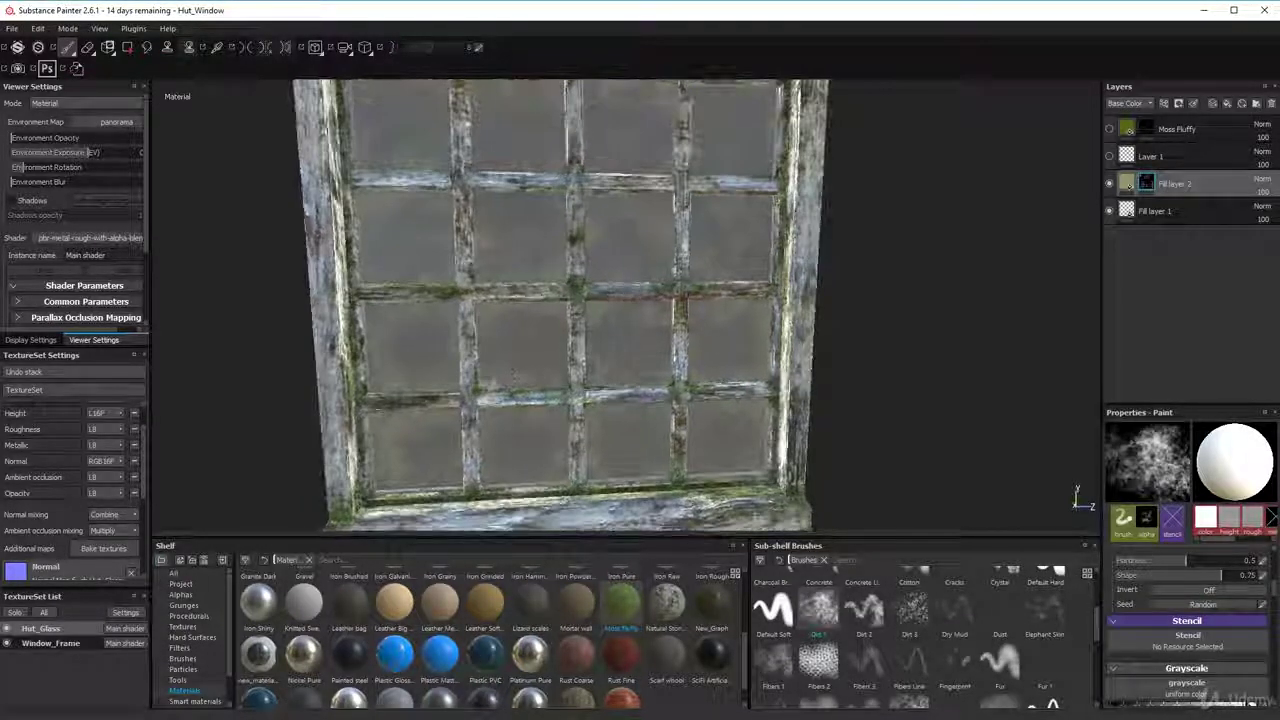
middle_click_drag(507, 368, 590, 399, "alt")
scroll(575, 402, "up", 5)
scroll(572, 410, "up", 2)
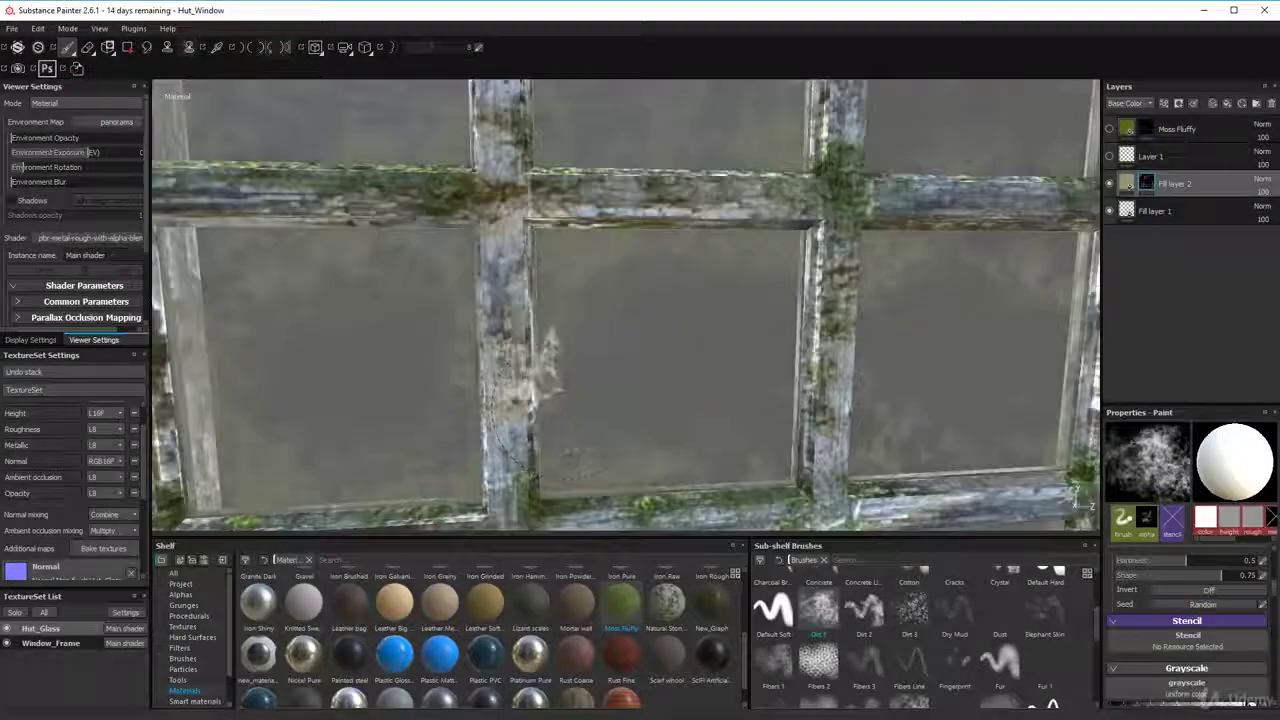
key("c")
key("m")
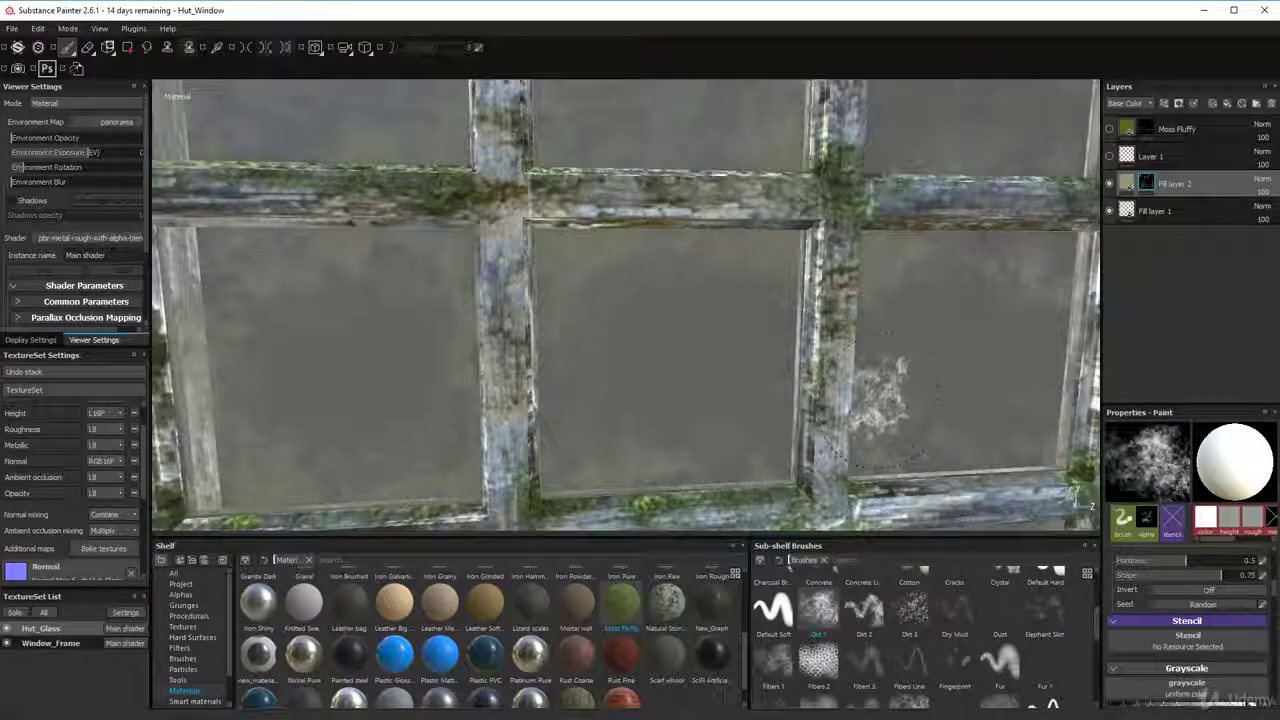
left_click_drag(816, 400, 925, 375, "alt")
scroll(1172, 640, "down", 1)
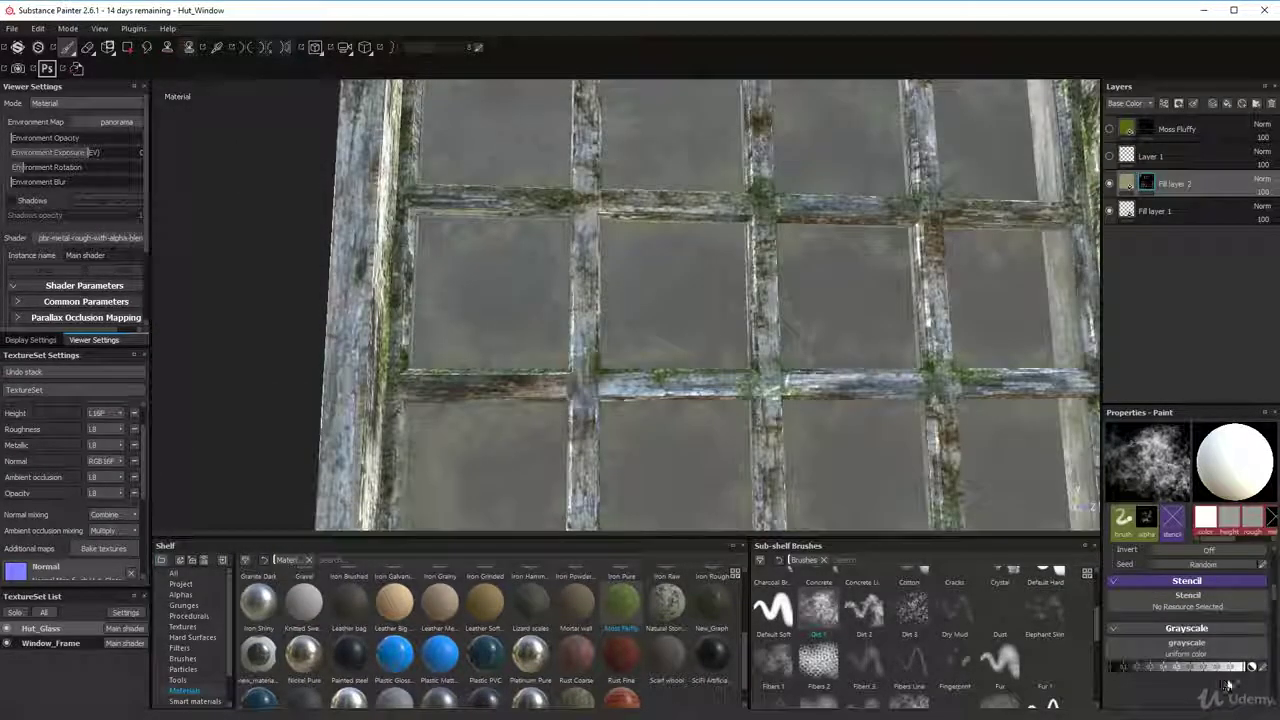
- Set the brush's grayscale to a darker grey for softer strokes and dab dirt near the central glazing bar
left_click_drag(1188, 673, 1110, 668)
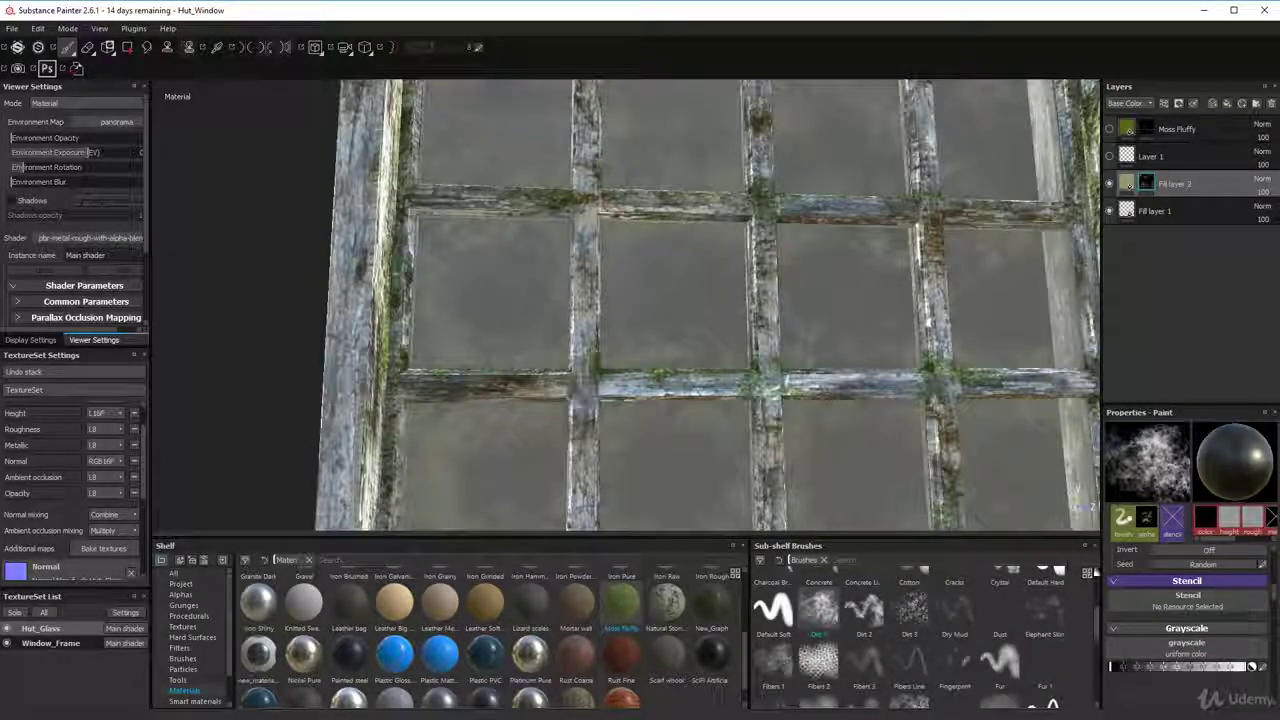
left_click_drag(1120, 669, 1178, 668)
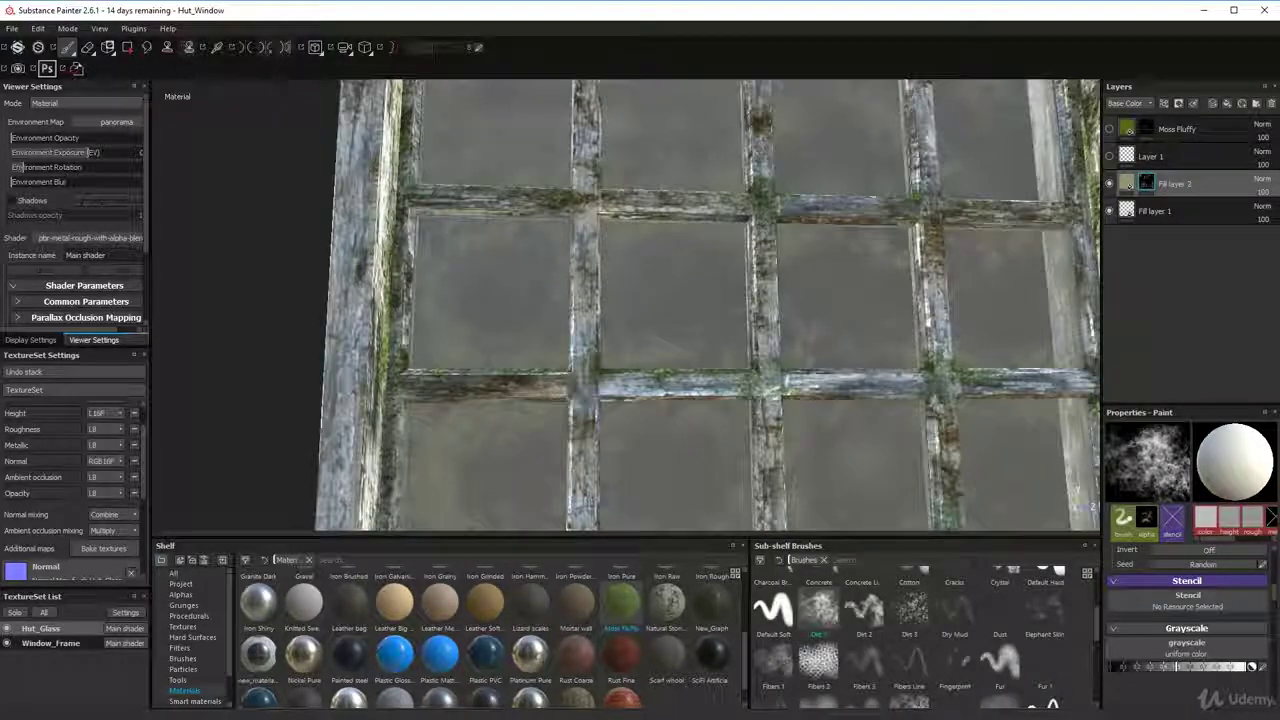
mouse_move(692, 364)
left_mouse_down("alt")
mouse_move(694, 406)
mouse_move(666, 394)
left_mouse_up("alt")
middle_click_drag(663, 310, 668, 387, "alt")
left_click_drag(669, 388, 690, 378, "alt")
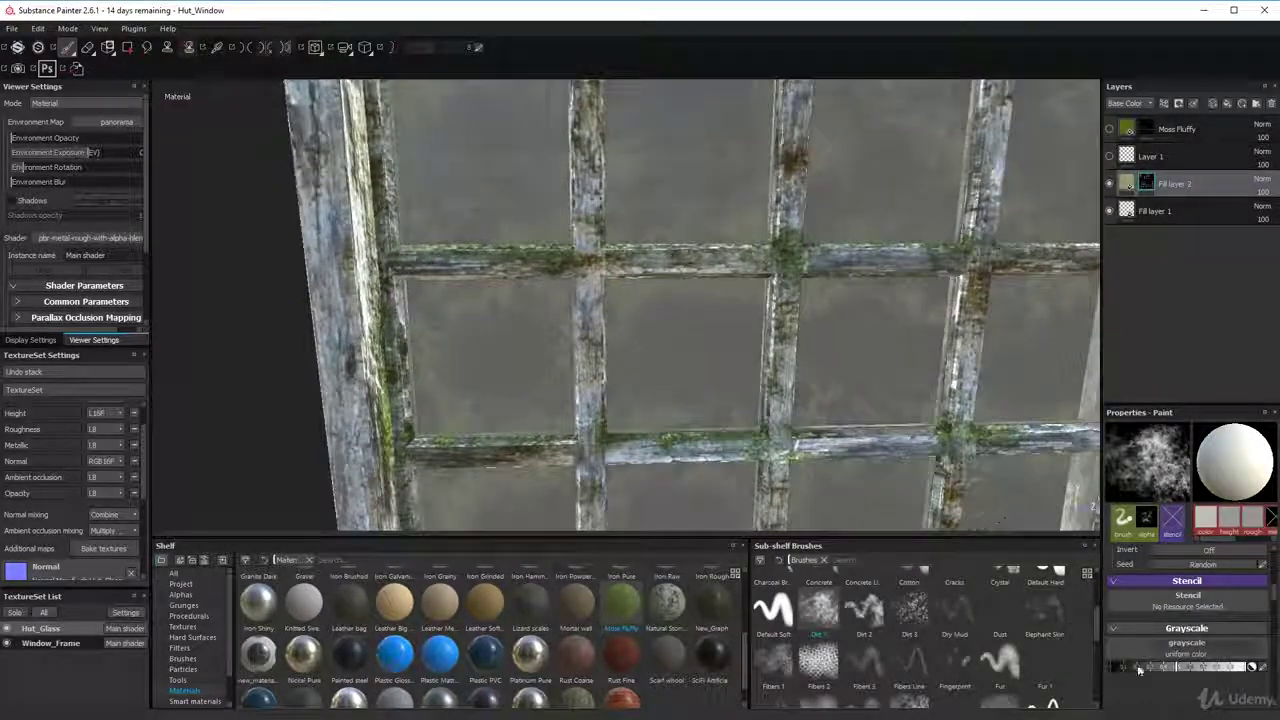
left_click_drag(1157, 670, 1150, 670)
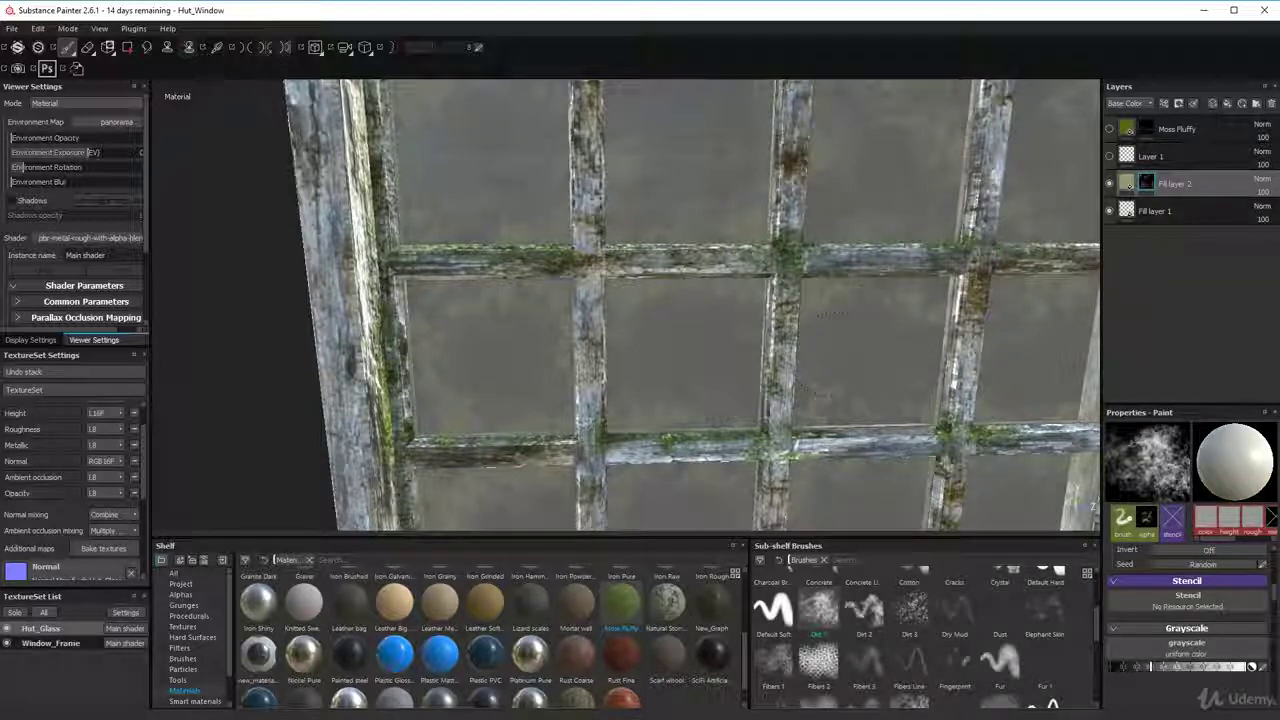
left_click(779, 326)
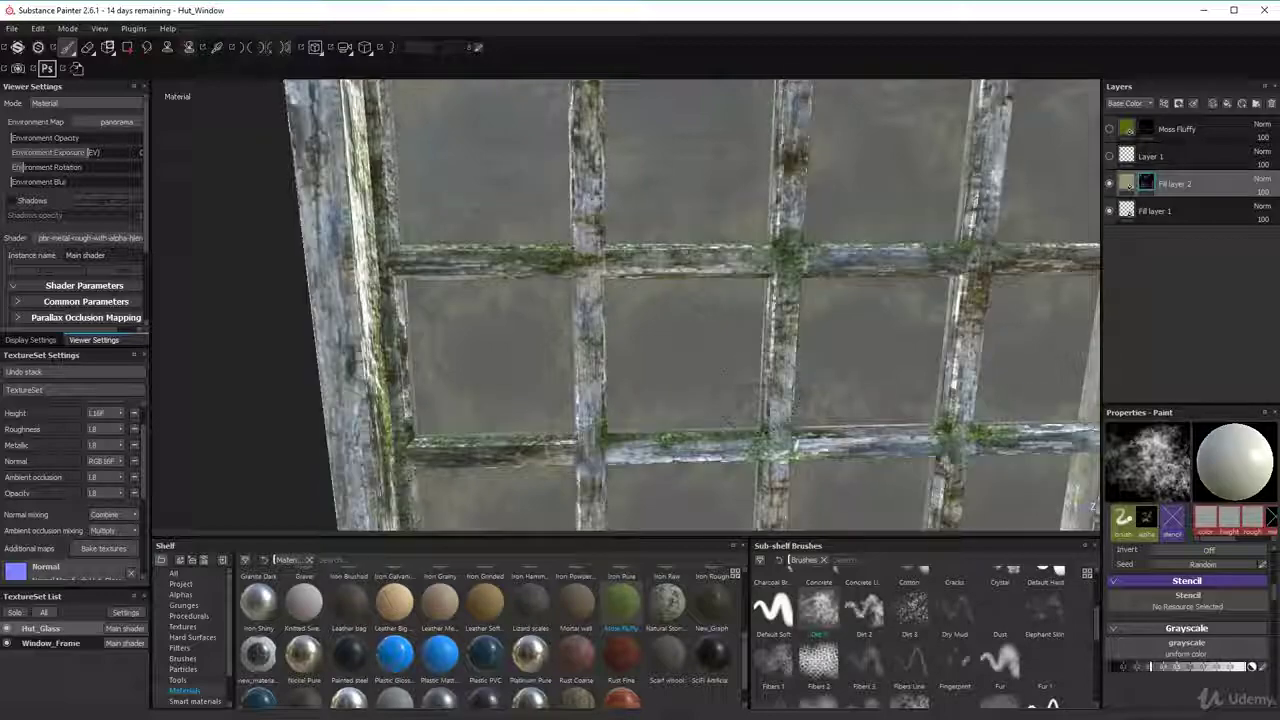
- Isolate the glass to inspect its dirt coverage, and bring the window frame back into view
mouse_move(805, 382)
left_mouse_down("alt")
mouse_move(808, 354)
mouse_move(792, 366)
left_mouse_up("alt")
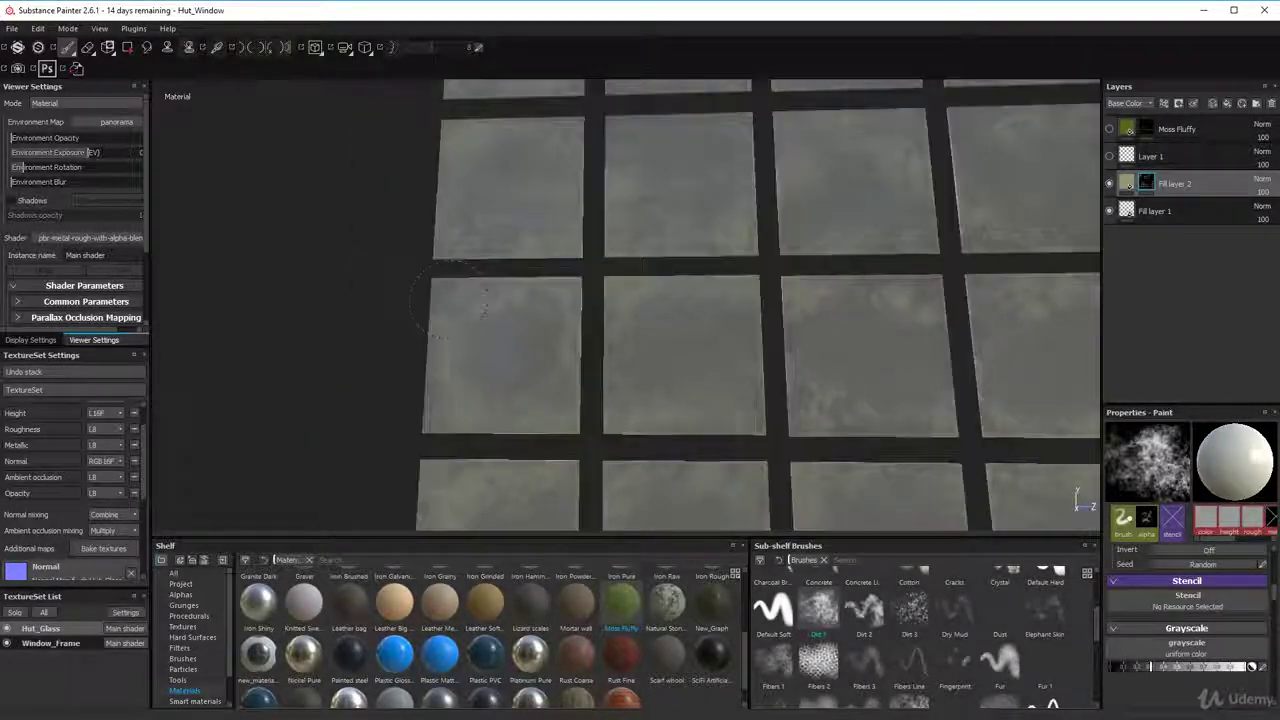
mouse_move(560, 310)
left_mouse_down("alt")
mouse_move(700, 430)
mouse_move(528, 295)
mouse_move(745, 283)
mouse_move(785, 254)
mouse_move(884, 232)
left_mouse_up("alt")
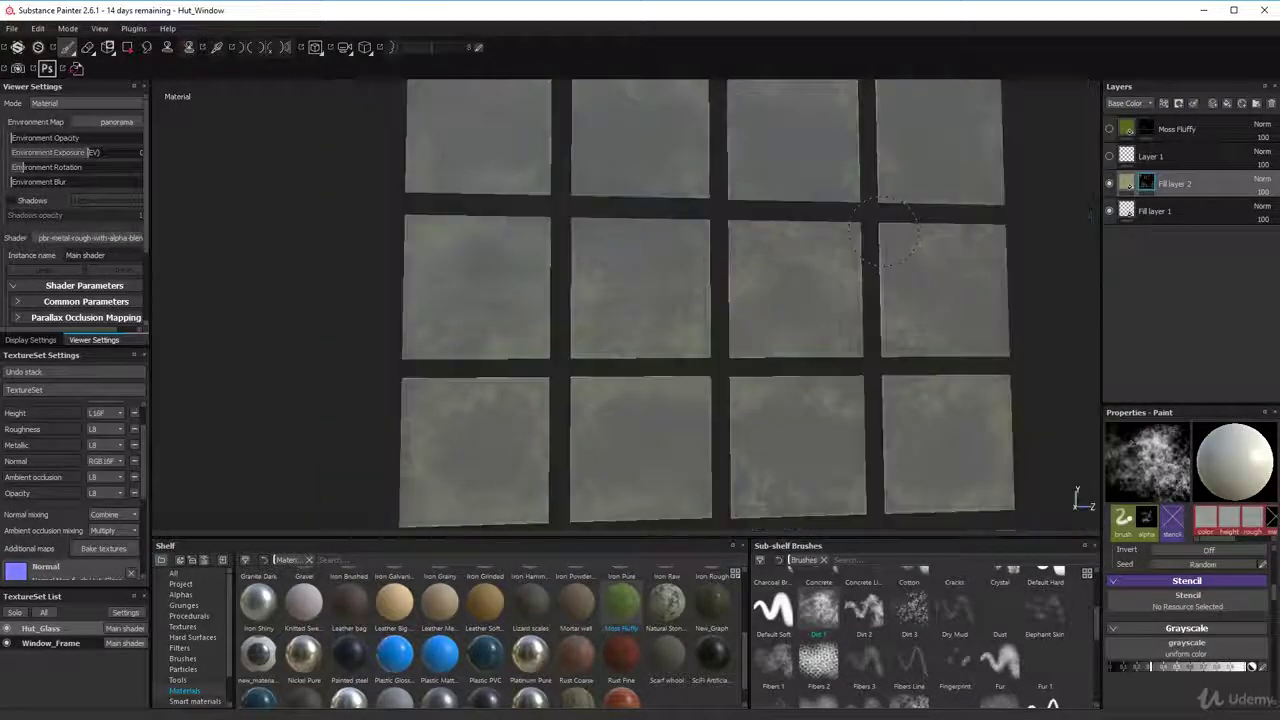
key("alt+q")
left_click_drag(963, 300, 885, 290, "alt")
left_click_drag(785, 245, 729, 370, "alt")
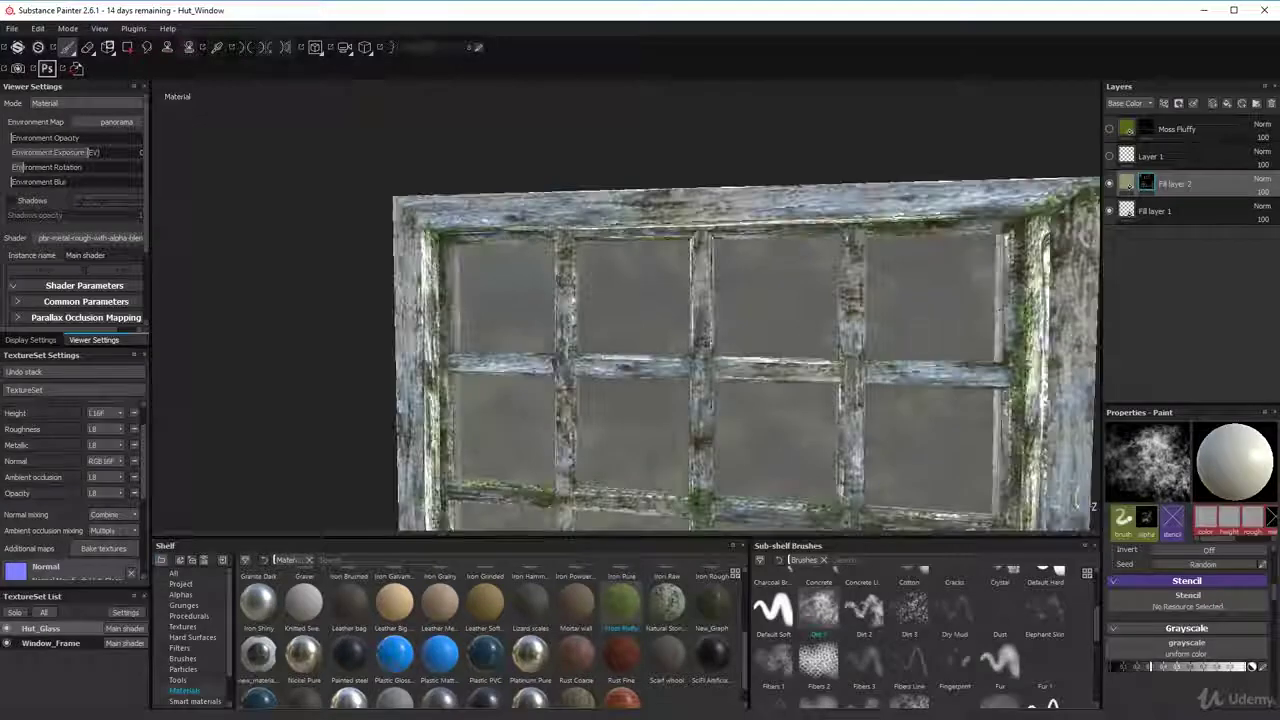
- Dab more Dirt 1 strokes onto the glass panes, checking them with the frame hidden and shown
left_click(798, 362)
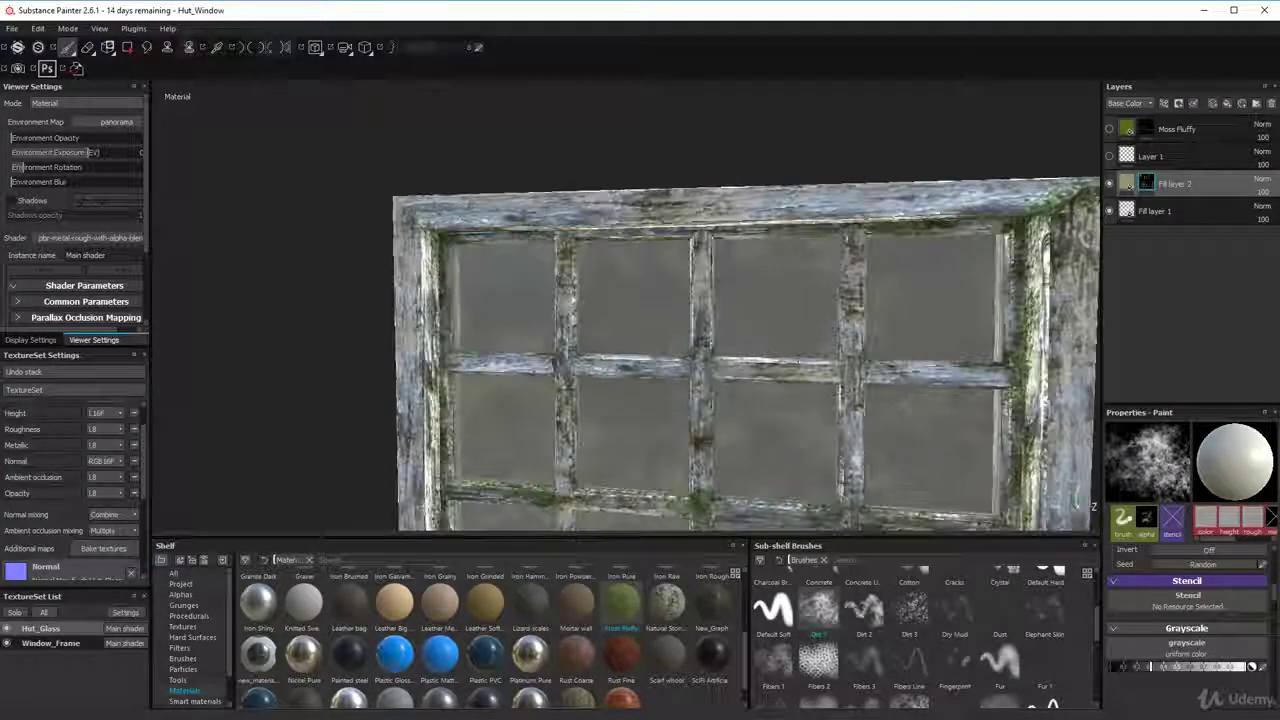
left_click_drag(770, 356, 850, 352, "alt")
left_click(640, 343)
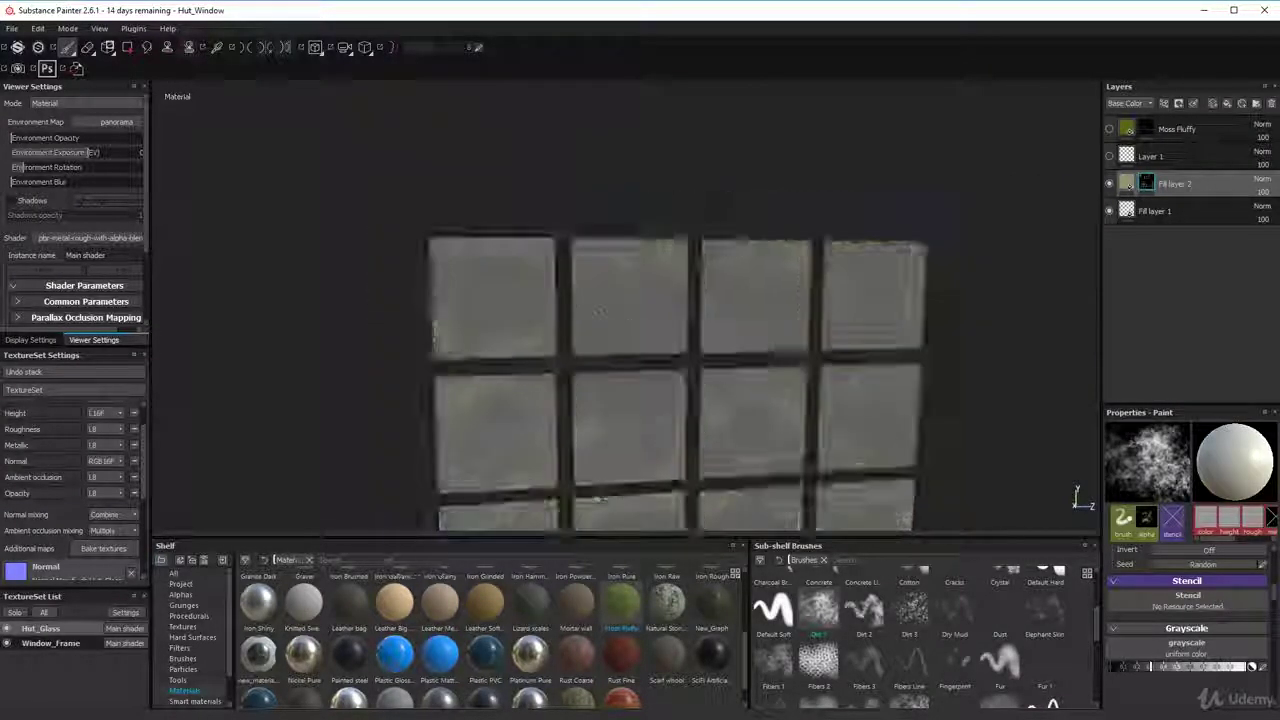
left_click(632, 341)
left_click_drag(626, 465, 760, 340, "alt")
left_click_drag(800, 266, 632, 292, "alt")
scroll(652, 332, "up", 4)
left_click(814, 220)
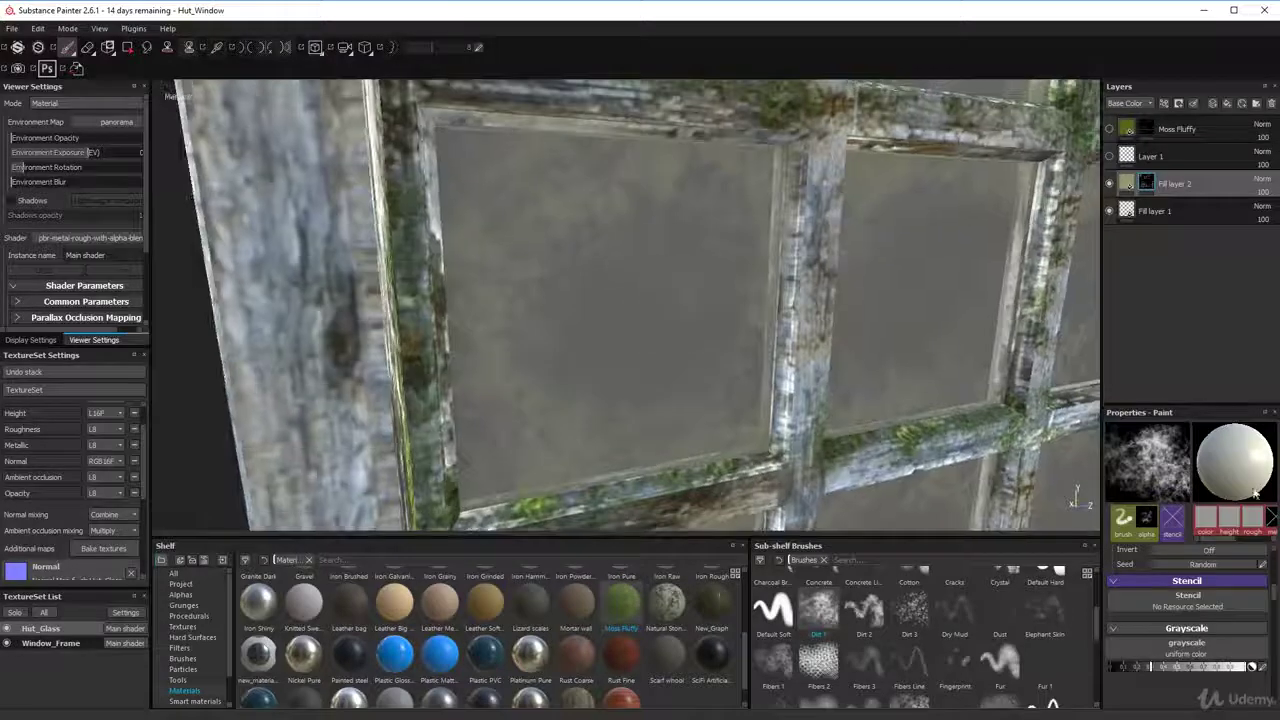
- Select Fill layer 2's fill material and raise its height well above the midpoint
left_click(1127, 185)
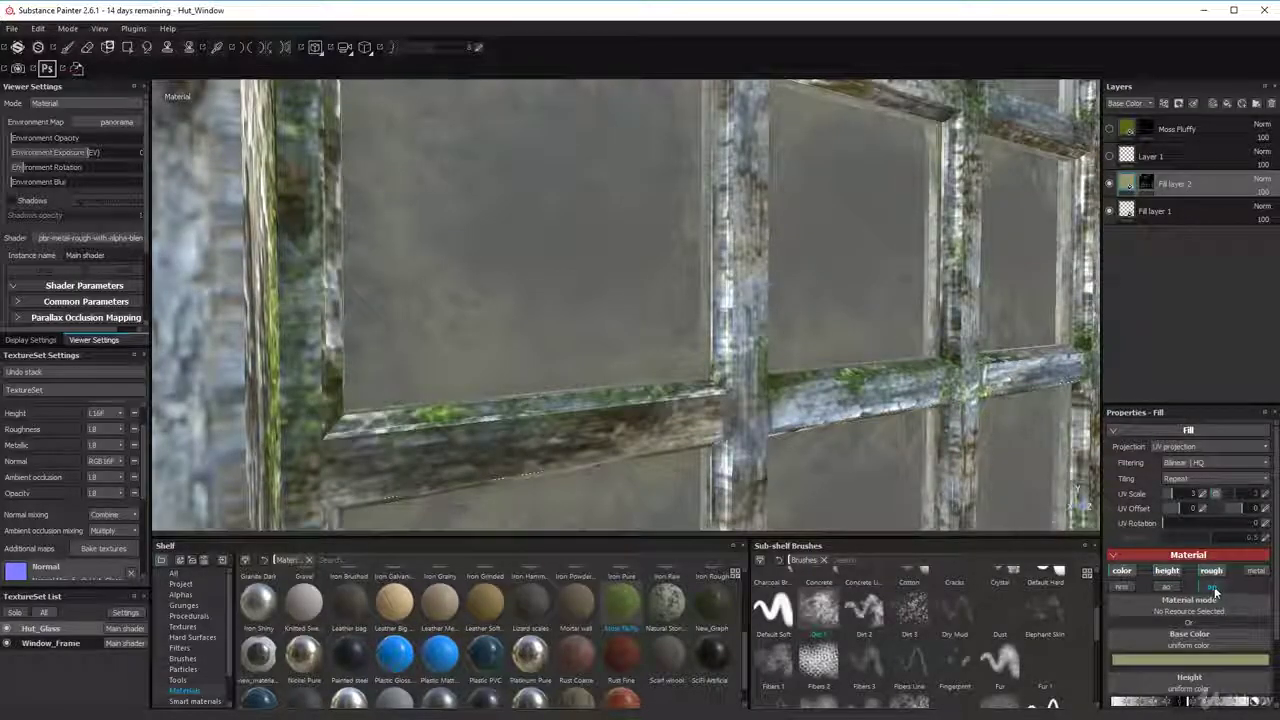
left_click(1179, 573)
scroll(1200, 580, "down", 2)
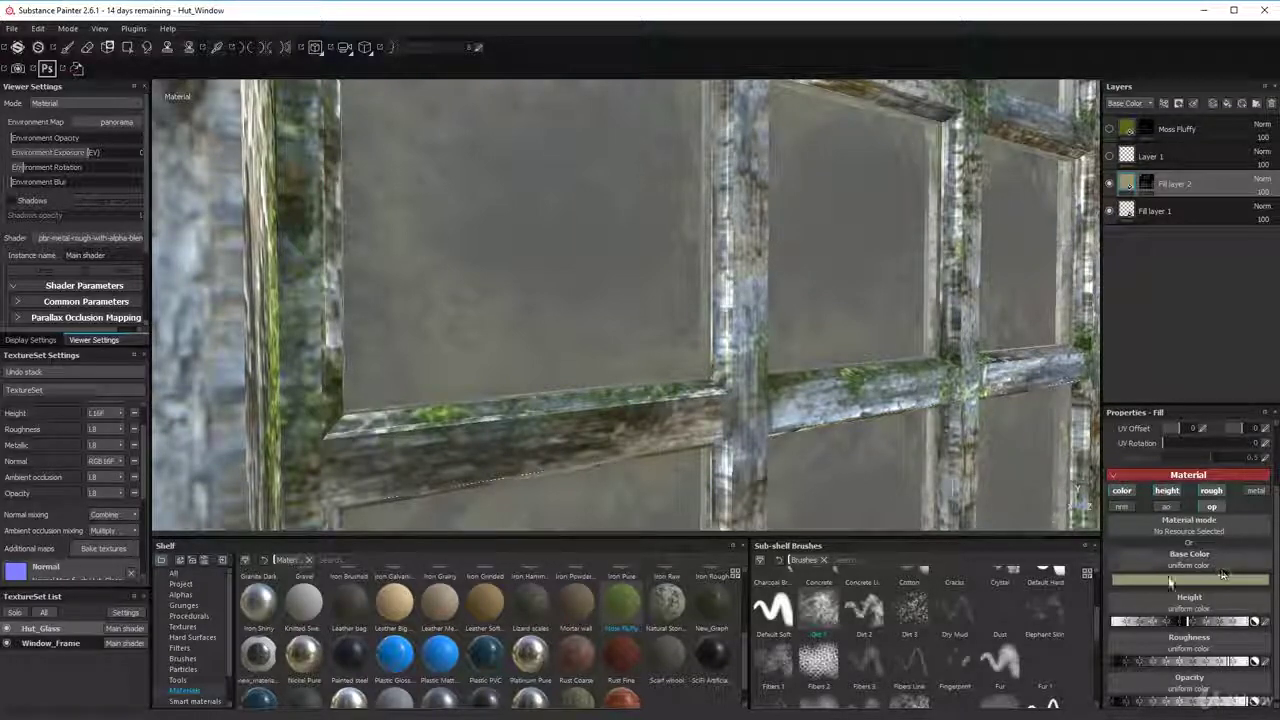
scroll(1201, 608, "down", 1)
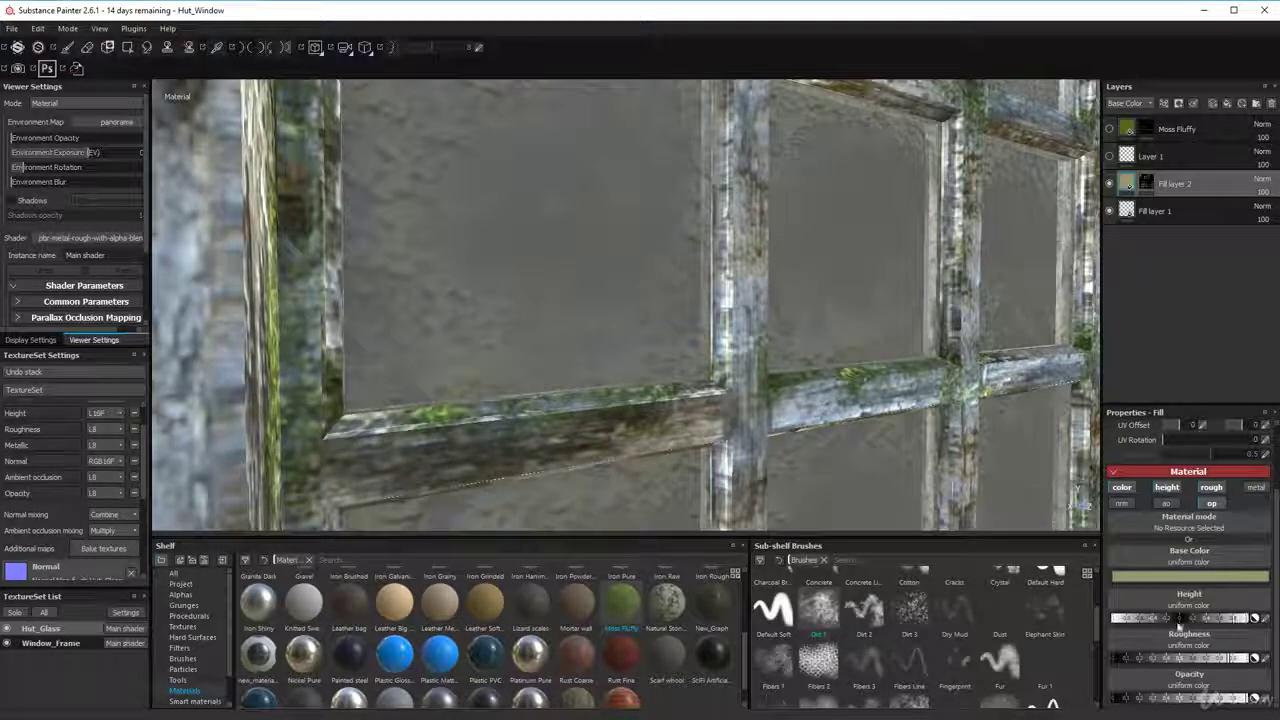
left_click(1221, 618)
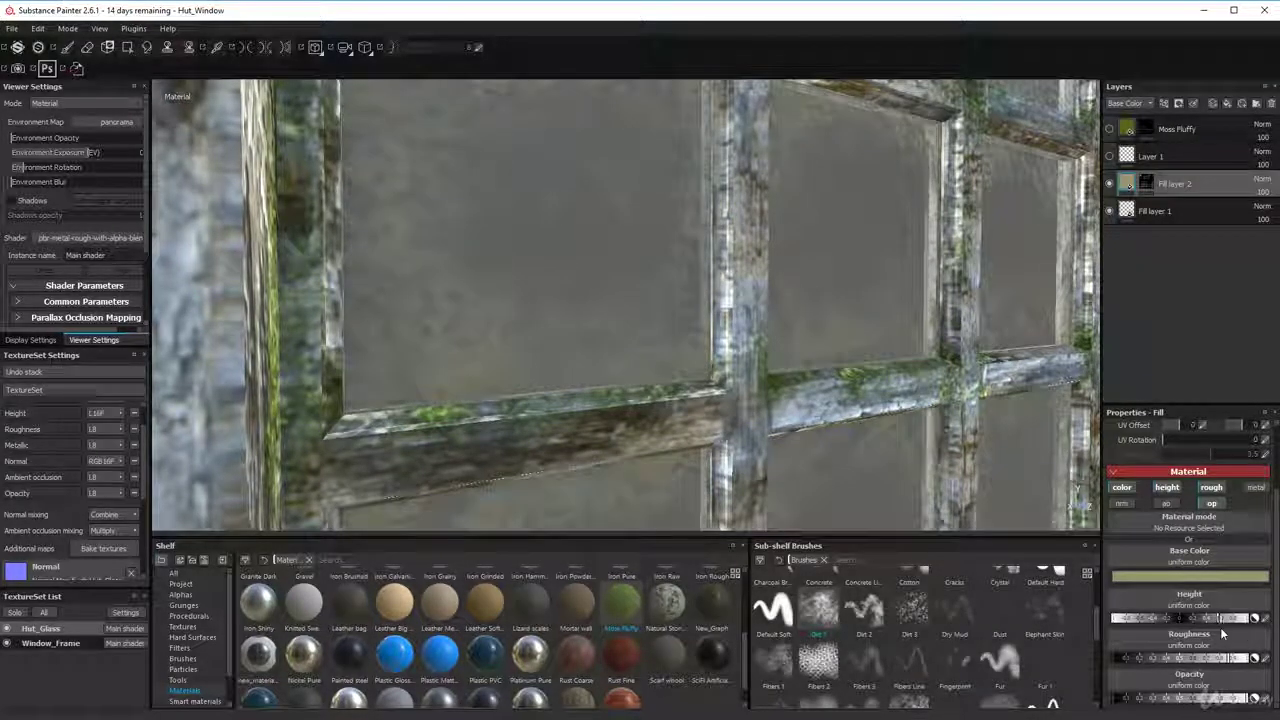
- Examine the raised dirt on the lower panes and reduce Fill layer 2's height to near the midpoint
mouse_move(868, 346)
left_mouse_down("alt")
mouse_move(700, 366)
mouse_move(655, 300)
mouse_move(690, 375)
left_mouse_up("alt")
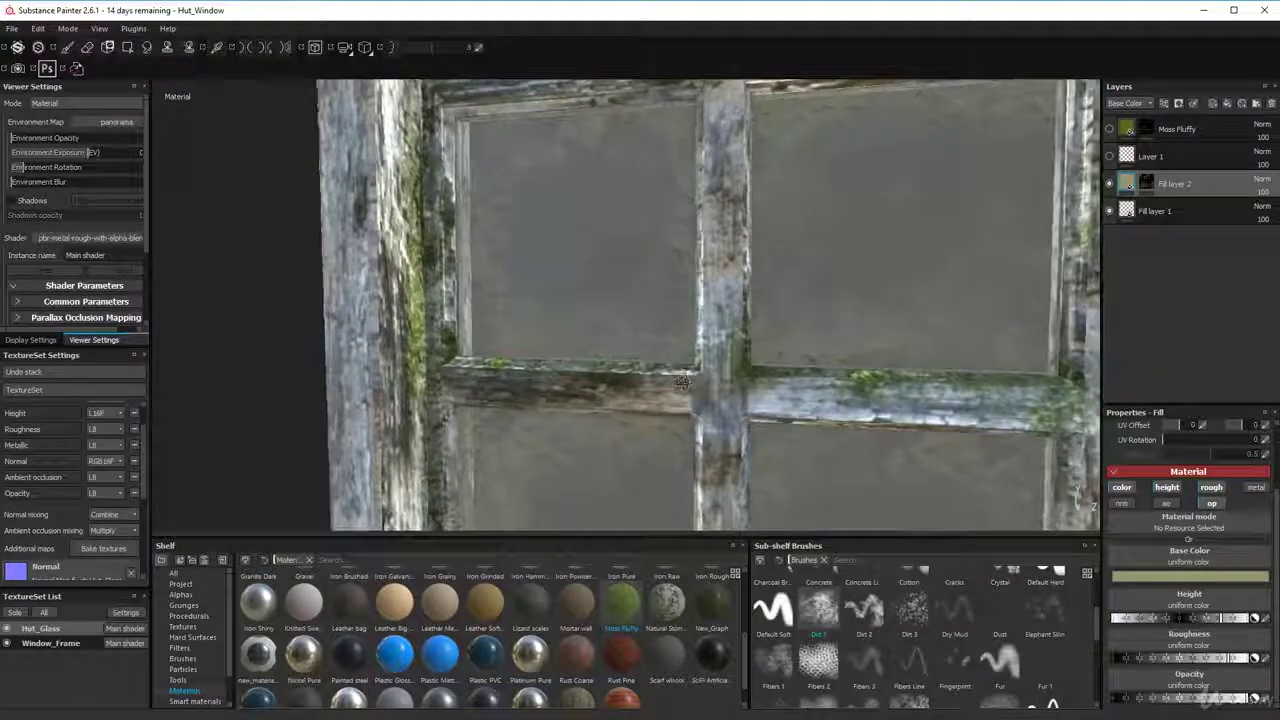
middle_click_drag(640, 450, 597, 285, "alt")
left_click_drag(597, 285, 745, 310, "alt")
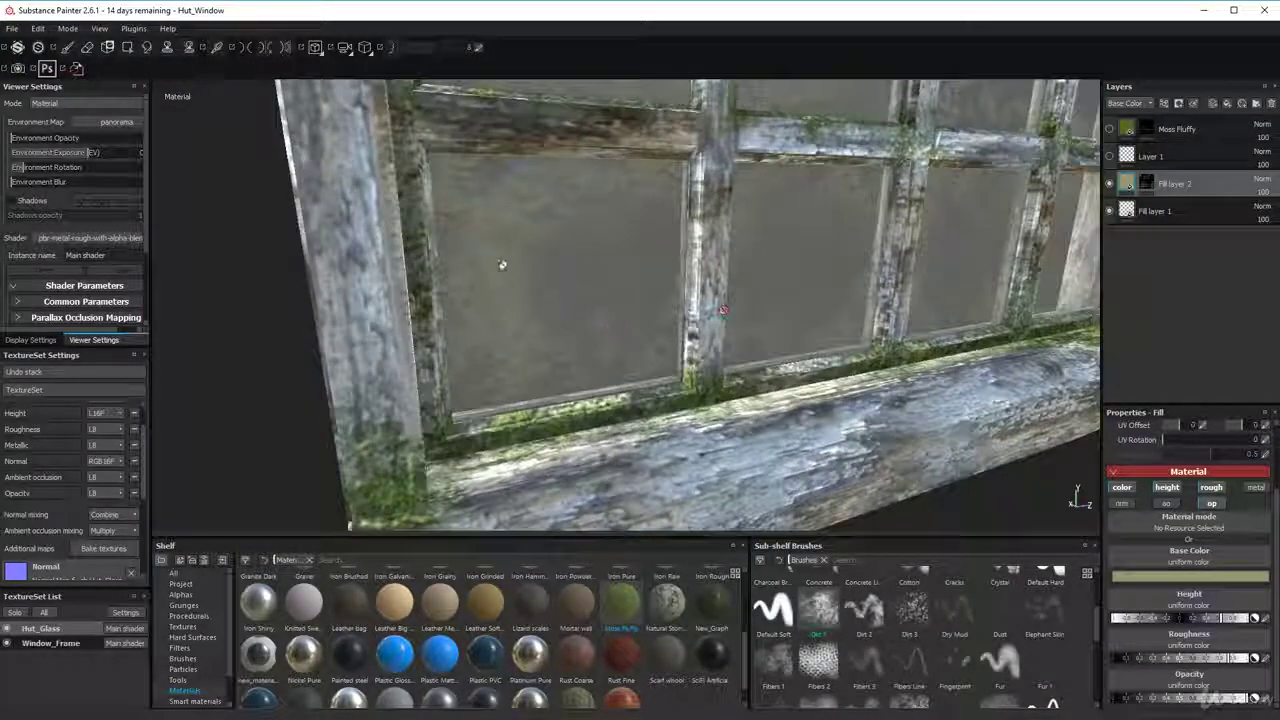
scroll(501, 266, "up", 3)
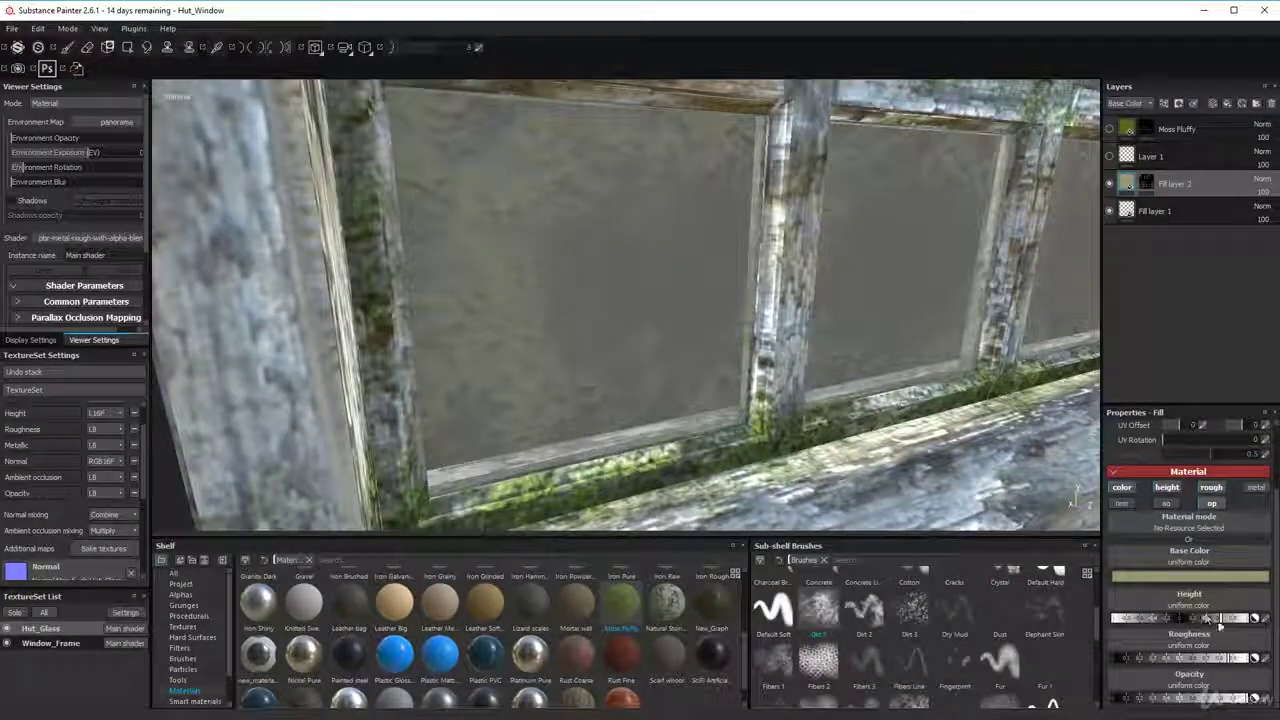
left_click_drag(1215, 623, 1193, 623)
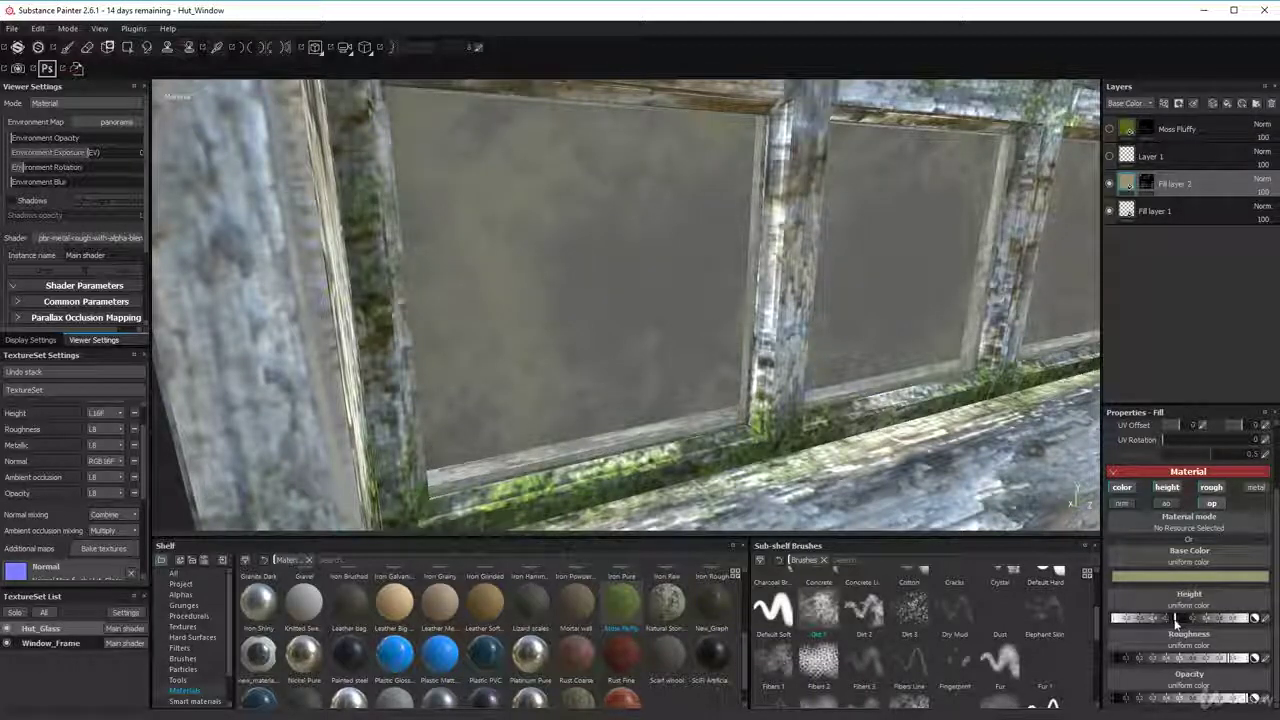
- Examine the height and roughness of the dirt on the panes from low, close and oblique angles
left_click_drag(715, 405, 755, 312, "alt")
middle_click_drag(753, 298, 452, 314, "alt")
scroll(820, 314, "down", 2)
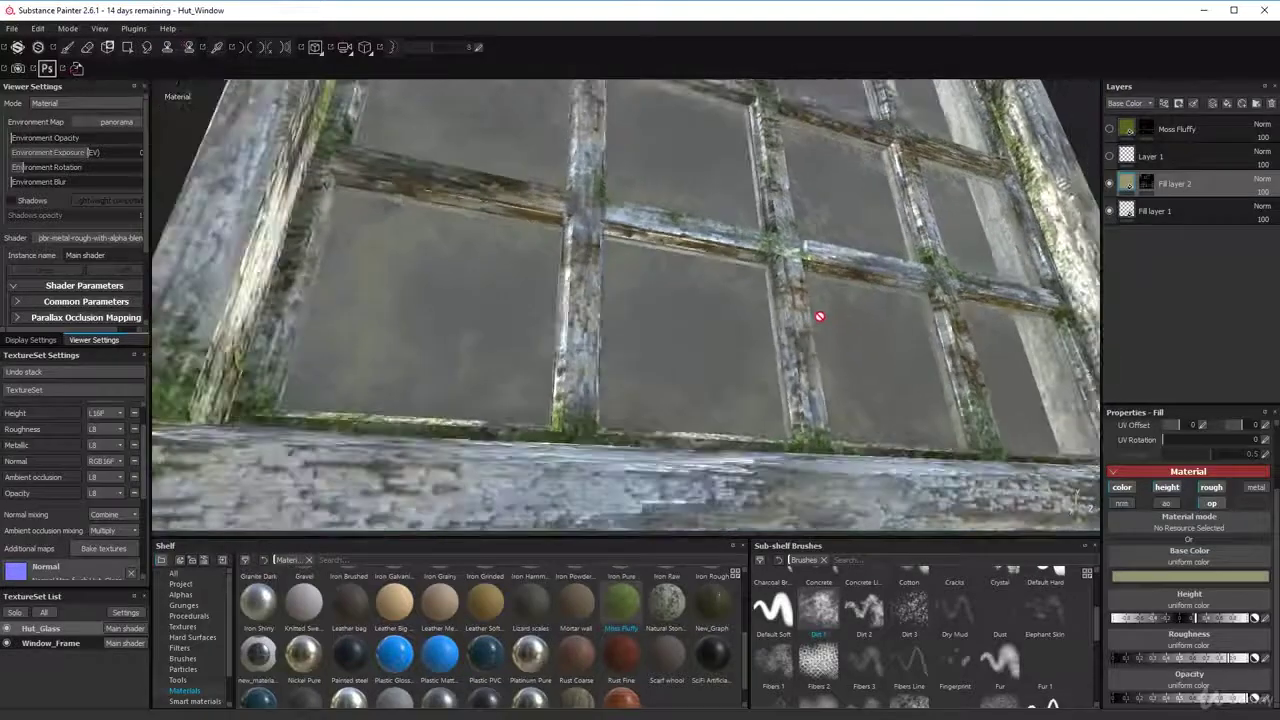
scroll(803, 323, "up", 5)
left_click_drag(831, 286, 725, 322, "alt")
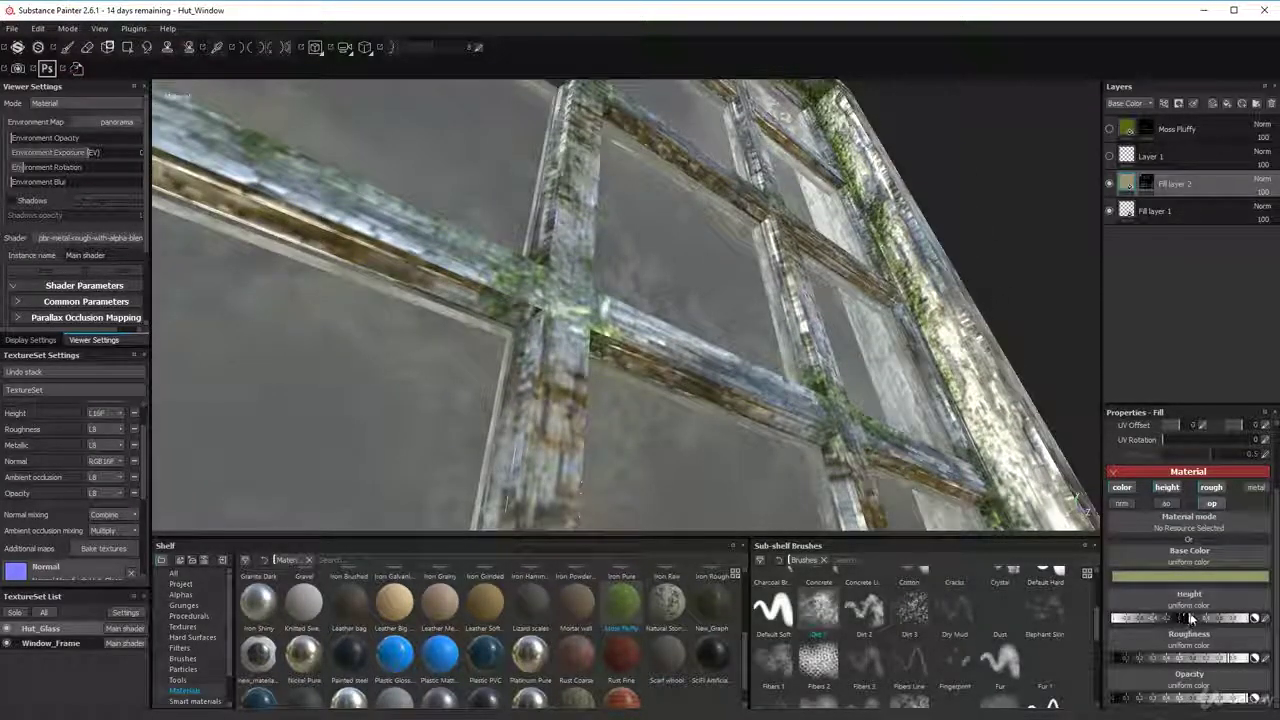
left_click_drag(485, 350, 690, 350, "alt")
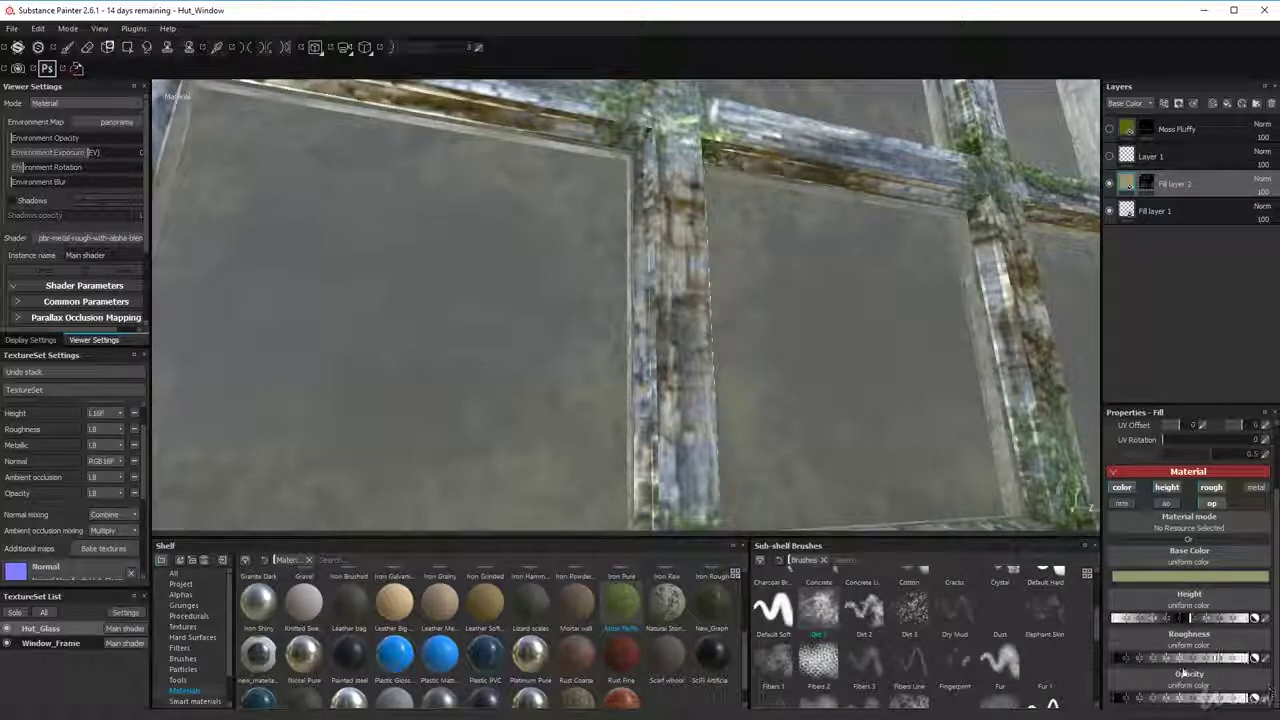
left_click_drag(640, 330, 677, 346, "alt")
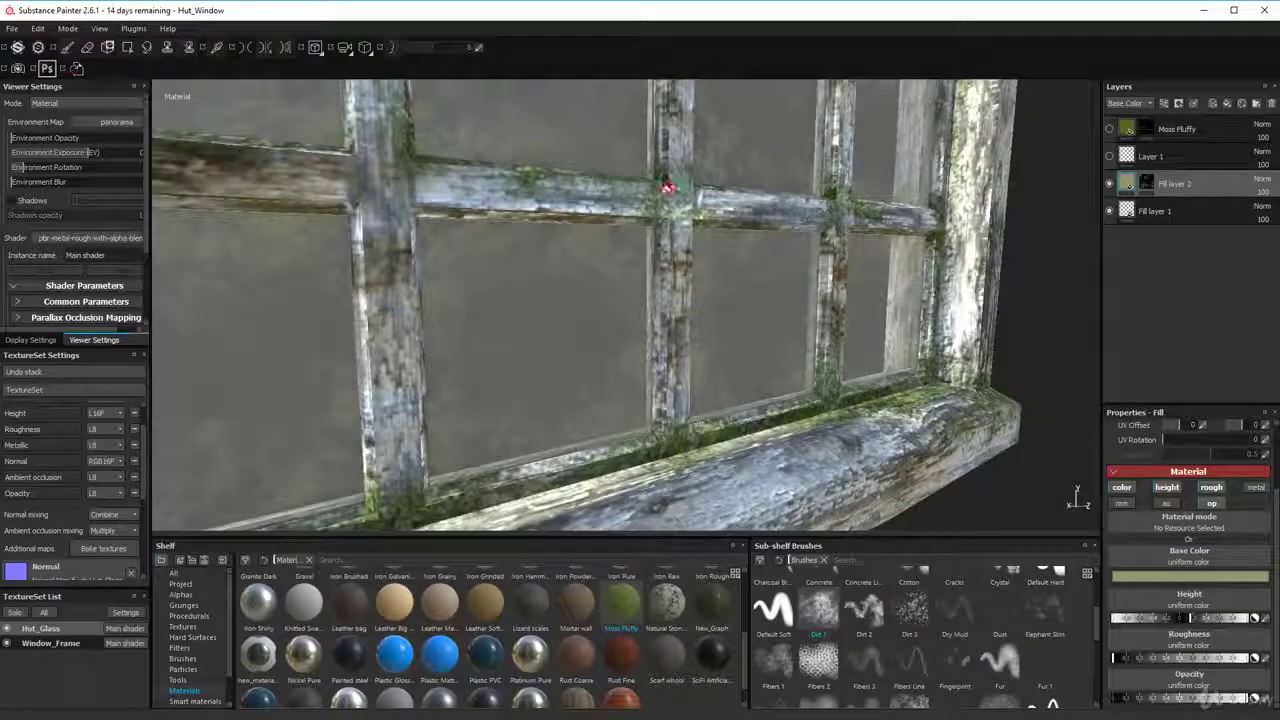
left_click_drag(669, 192, 700, 330, "alt")
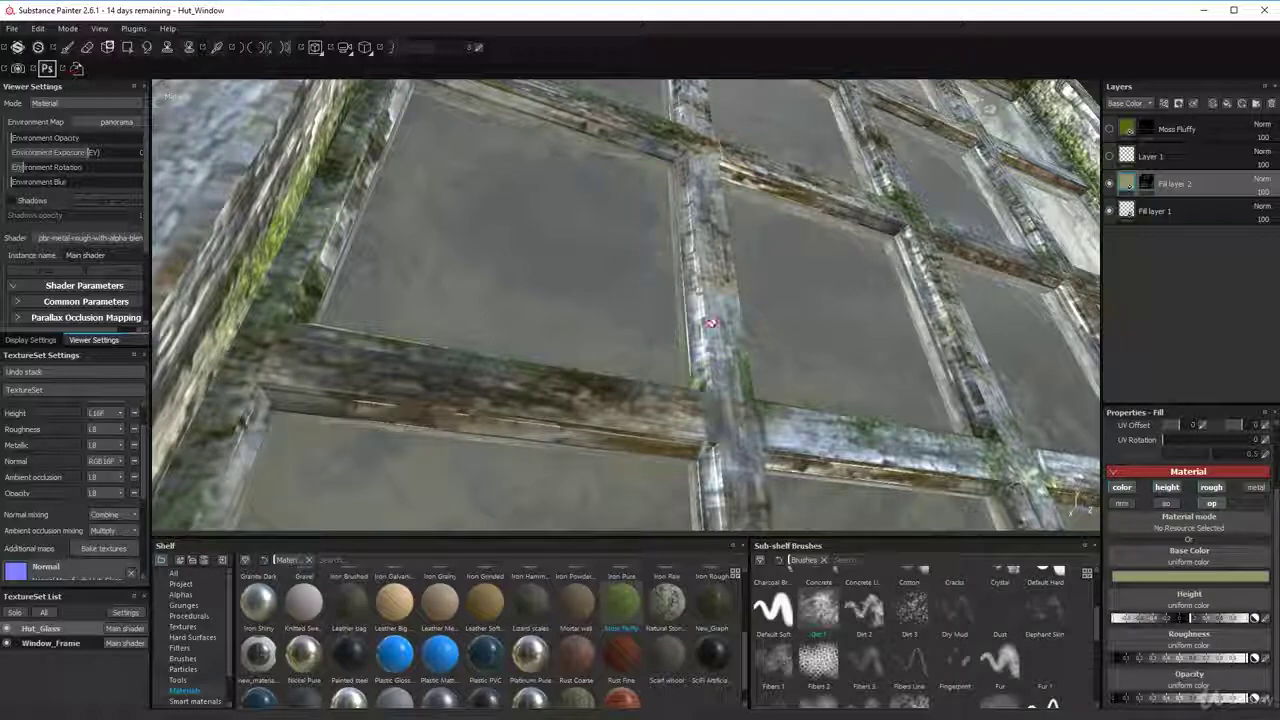
- Rotate the environment lighting to nearly the far end of its range and examine the dirty panes from several angles
left_click_drag(720, 380, 207, 260, "alt")
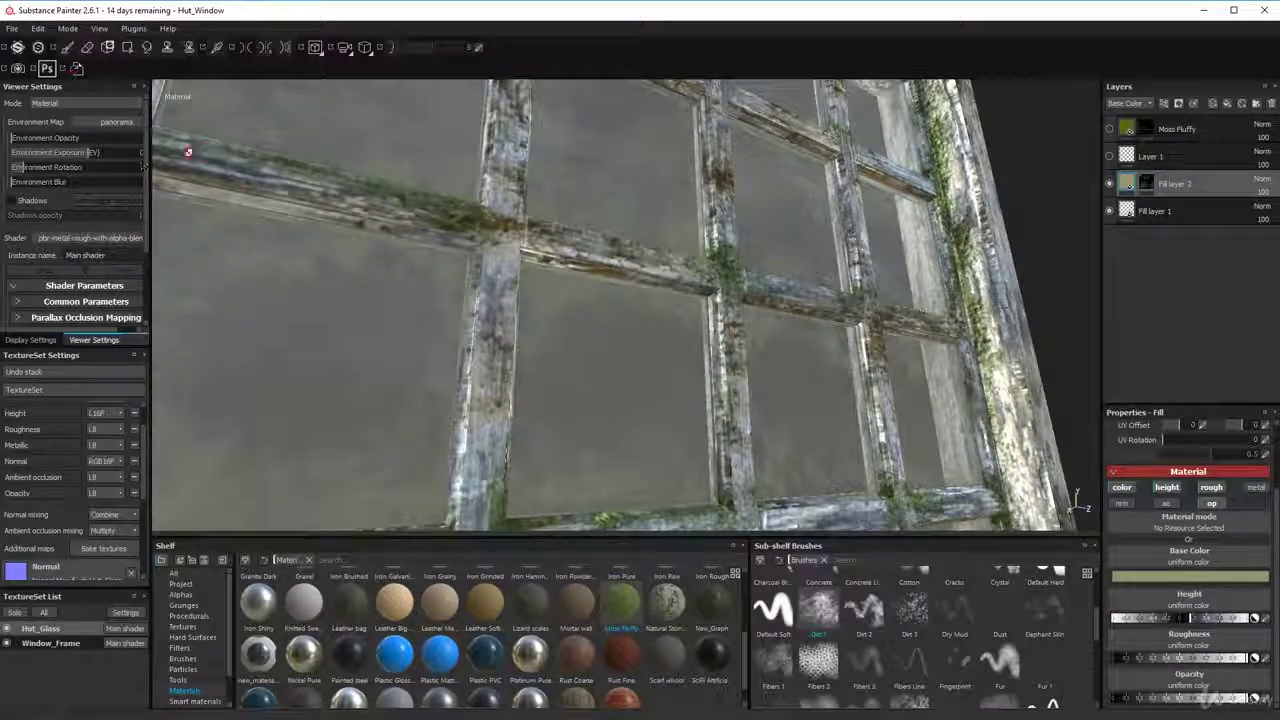
left_click_drag(33, 170, 118, 176)
mouse_move(548, 245)
left_mouse_down("alt")
mouse_move(530, 218)
mouse_move(435, 232)
mouse_move(400, 286)
mouse_move(580, 267)
mouse_move(651, 177)
mouse_move(635, 222)
mouse_move(565, 232)
left_mouse_up("alt")
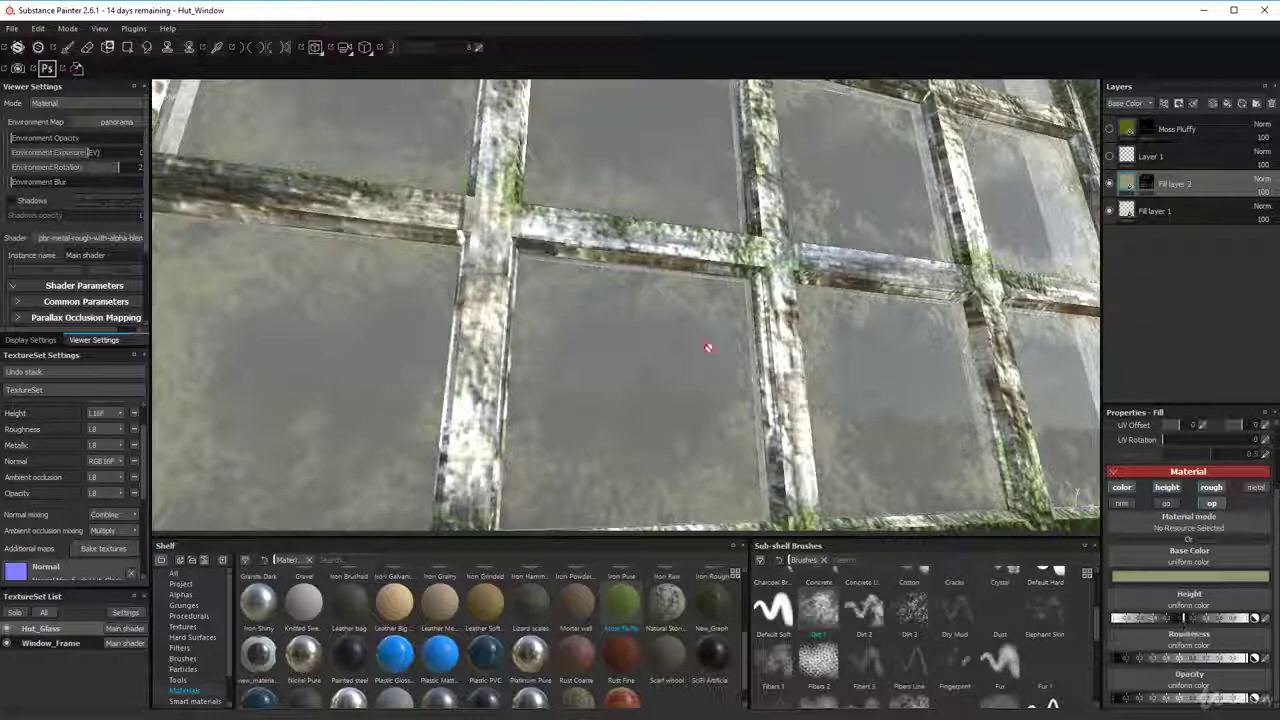
mouse_move(708, 347)
left_mouse_down("alt")
mouse_move(537, 358)
mouse_move(704, 364)
mouse_move(800, 342)
mouse_move(915, 413)
left_mouse_up("alt")
scroll(771, 348, "up", 6)
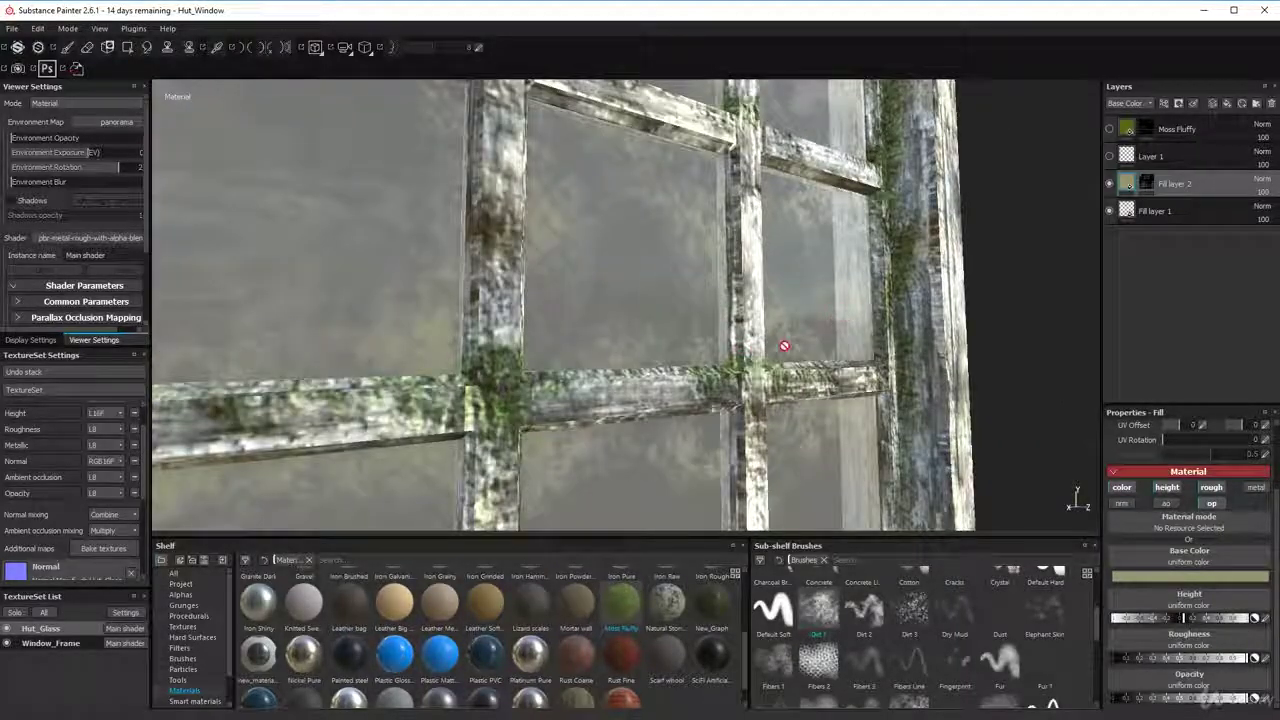
mouse_move(784, 346)
left_mouse_down("alt")
mouse_move(858, 358)
mouse_move(697, 373)
left_mouse_up("alt")
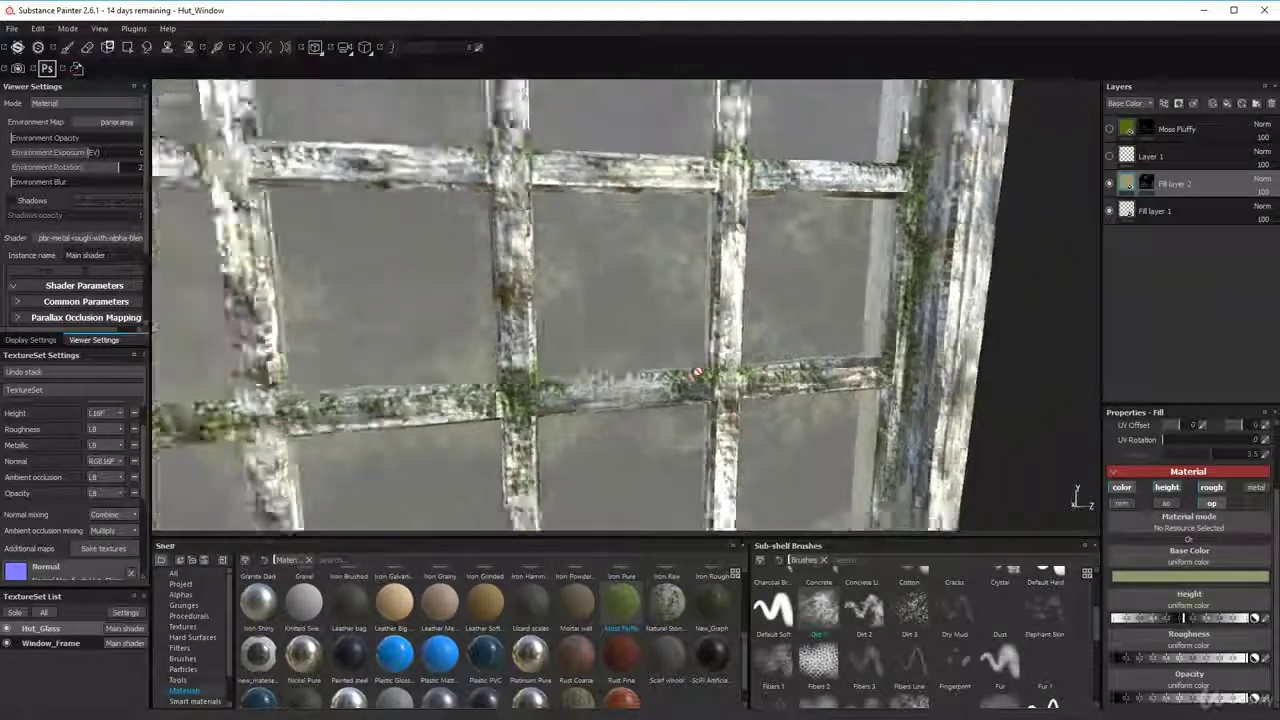
scroll(697, 373, "down", 6)
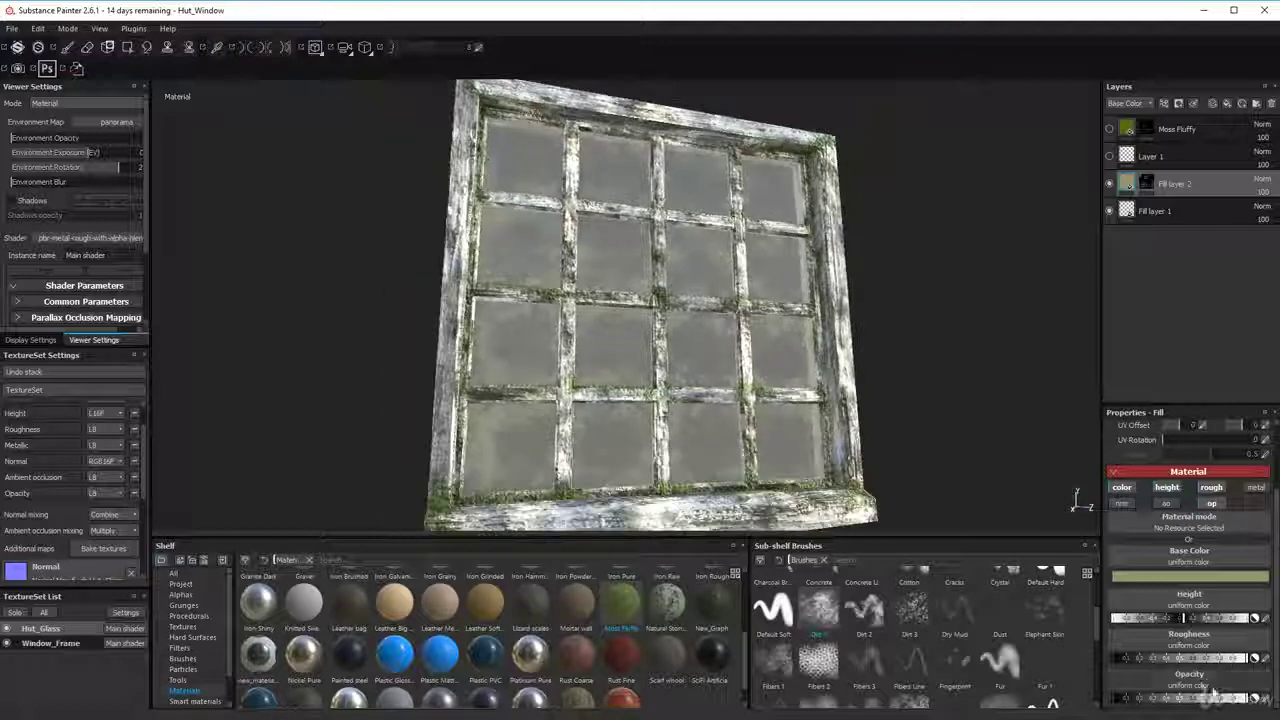
- Lower Fill layer 2's material opacity slightly and examine the dirt on the panes up close
mouse_move(1242, 700)
left_mouse_down()
mouse_move(1132, 704)
mouse_move(1238, 712)
left_mouse_up()
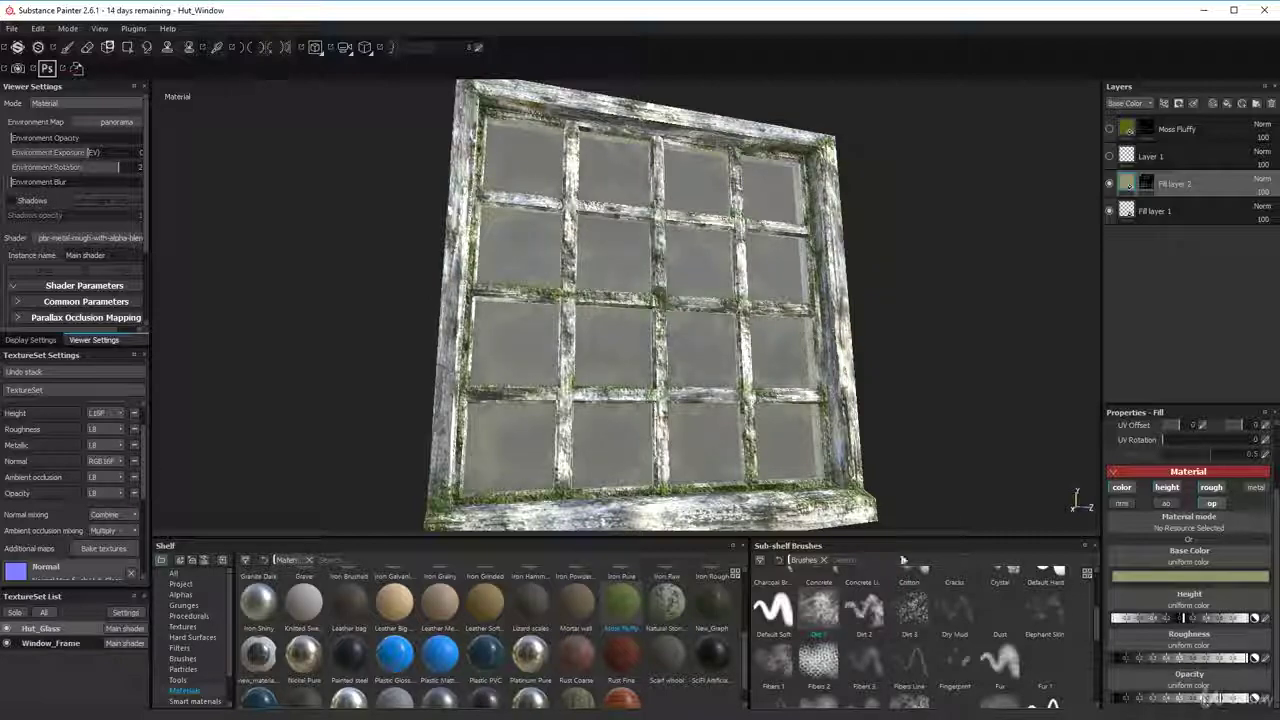
scroll(525, 337, "up", 8)
left_click_drag(523, 371, 728, 349, "alt")
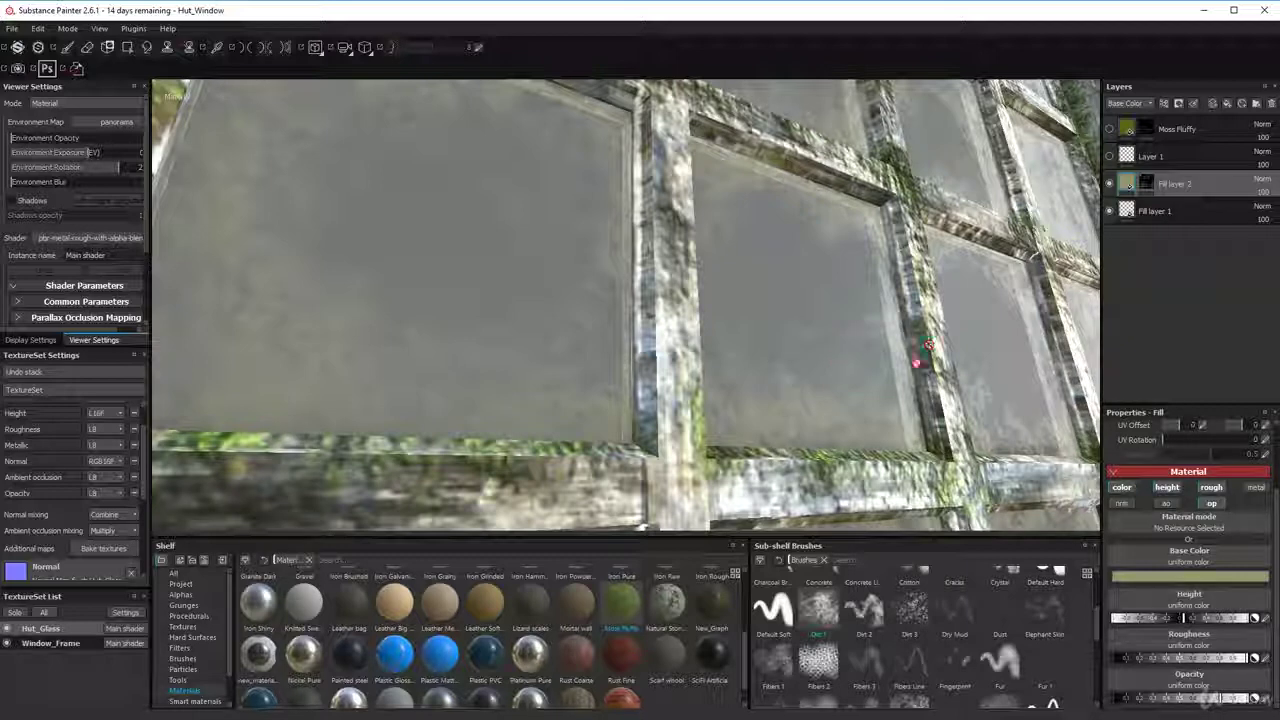
left_click_drag(881, 382, 869, 398, "alt")
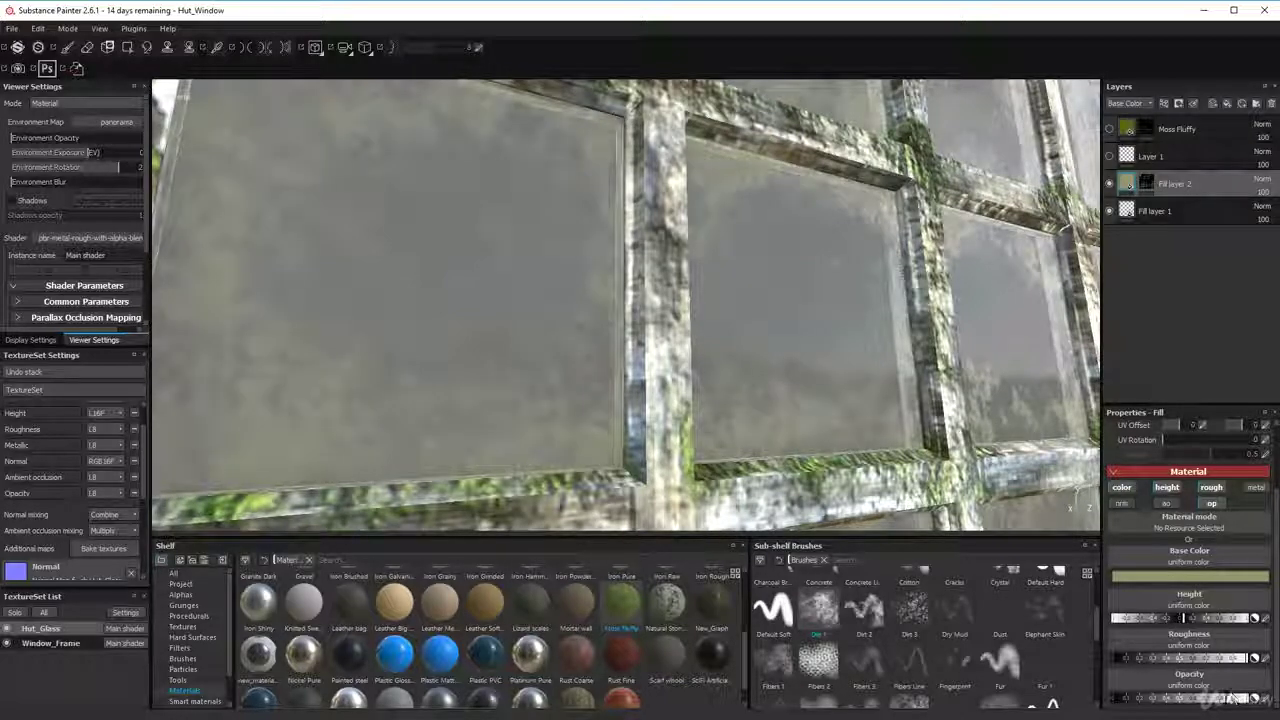
mouse_move(794, 404)
left_mouse_down("alt")
mouse_move(859, 379)
mouse_move(783, 361)
left_mouse_up("alt")
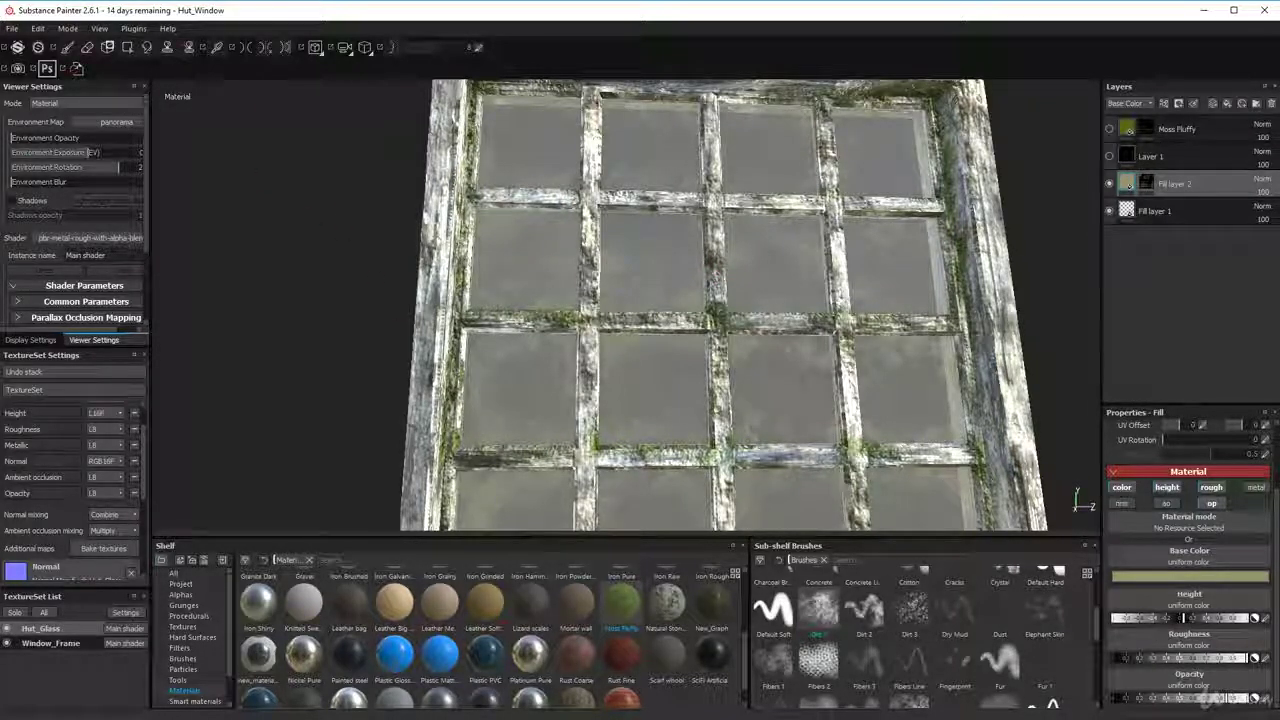
- Examine the dirt and marks on the glass in the reference photo WindowsHouseOld0261_2_M.jpg, moving it aside when done
left_click_drag(0, 98, 0, 154)
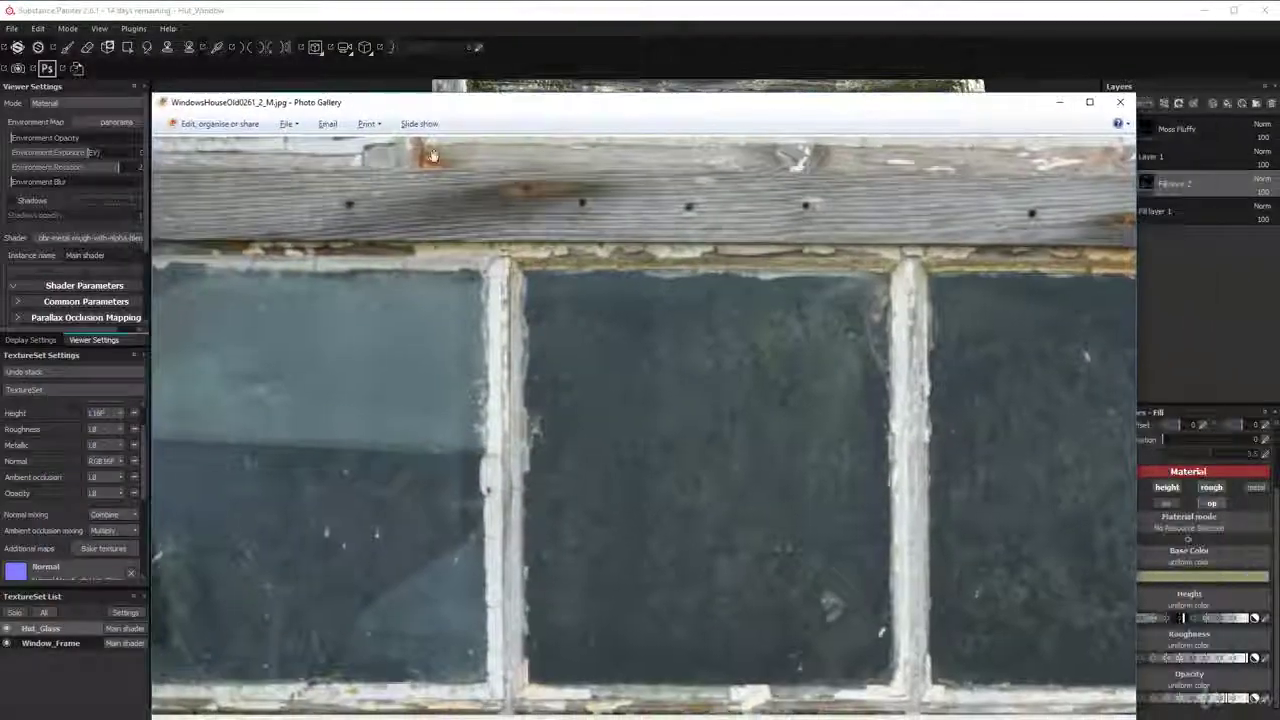
scroll(287, 502, "down", 3)
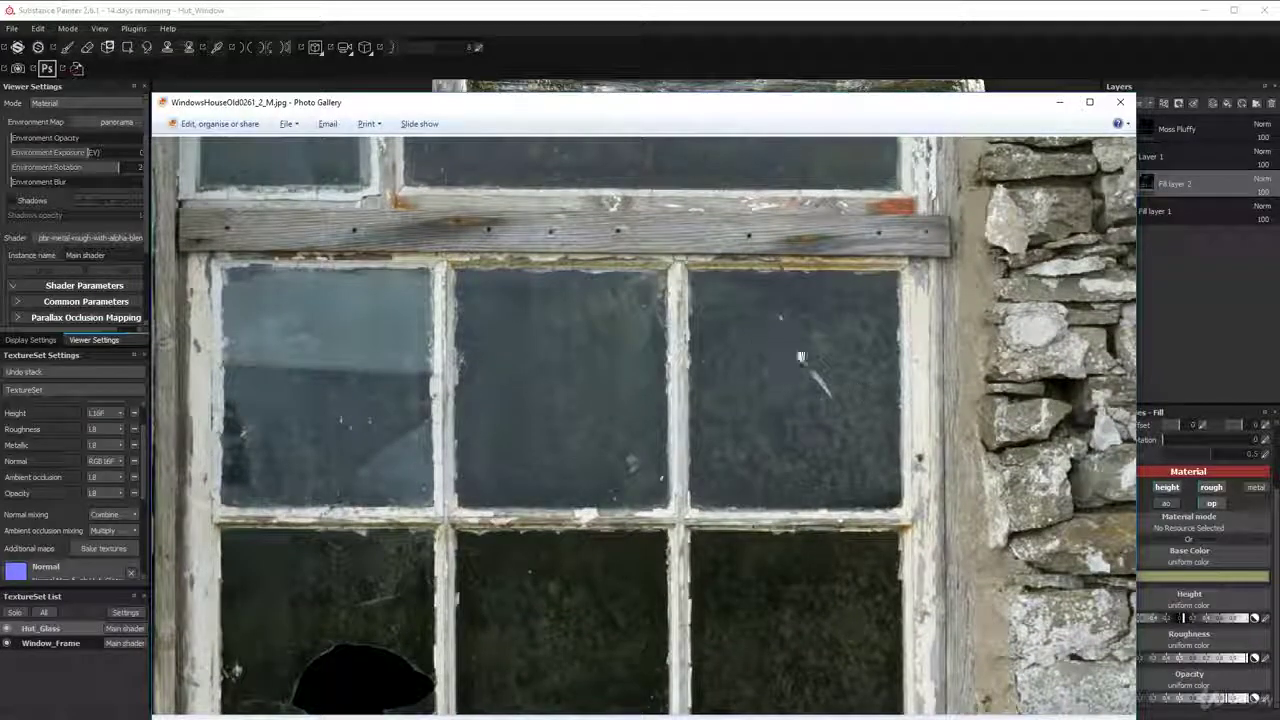
left_click_drag(571, 532, 561, 313)
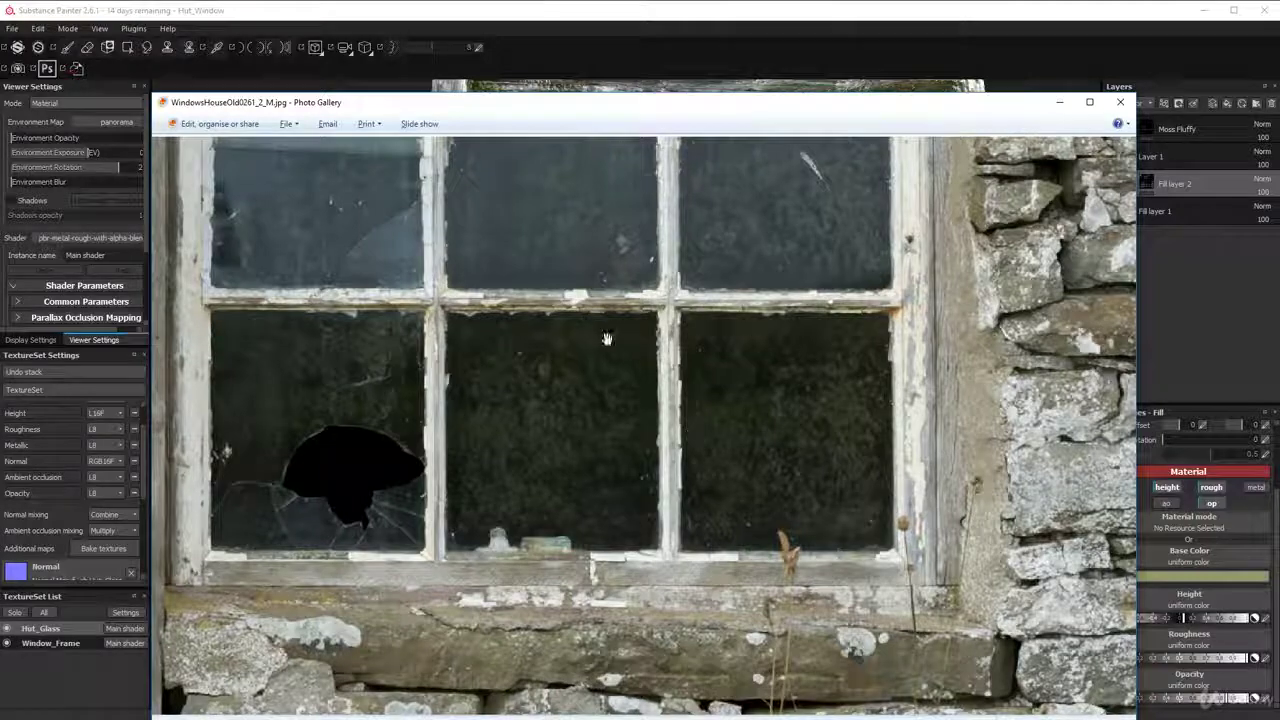
mouse_move(868, 104)
left_mouse_down()
mouse_move(423, 57)
mouse_move(78, 93)
mouse_move(0, 82)
mouse_move(0, 146)
mouse_move(0, 83)
left_mouse_up()
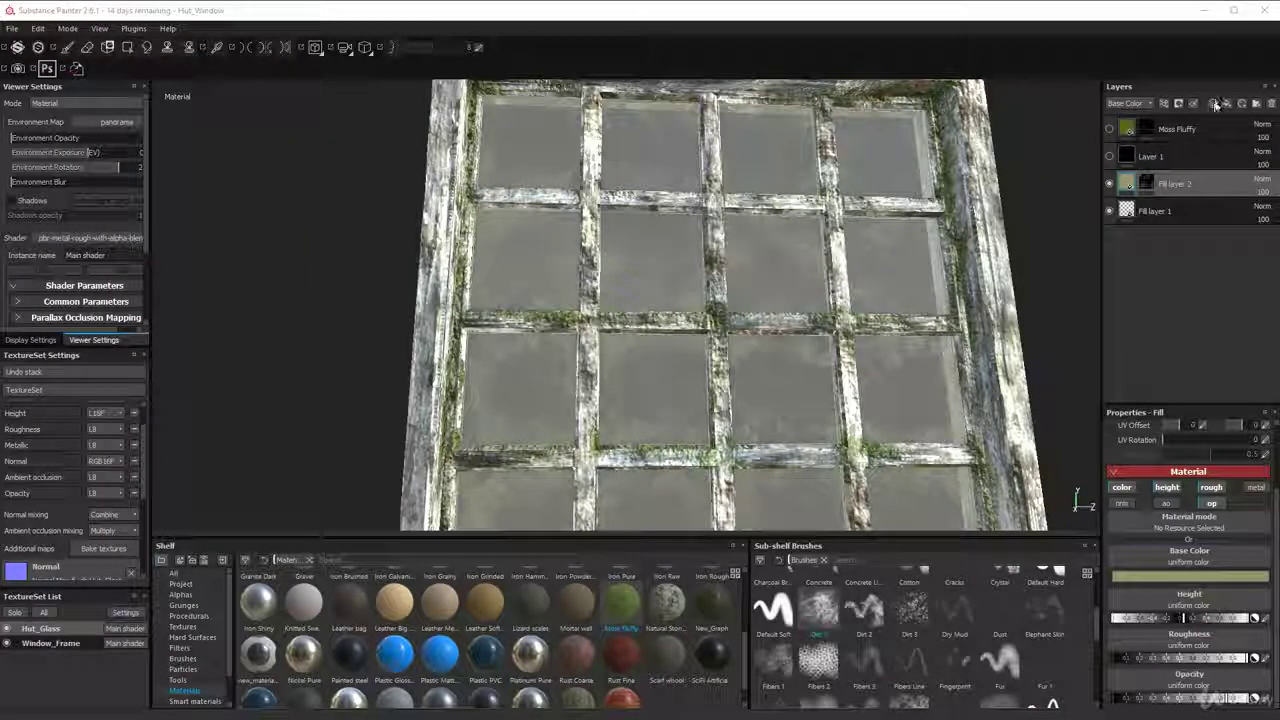
- Show and select Layer 1, examine its white specks, and try a Dirt 1 dab on a glass pane
left_click(1128, 157)
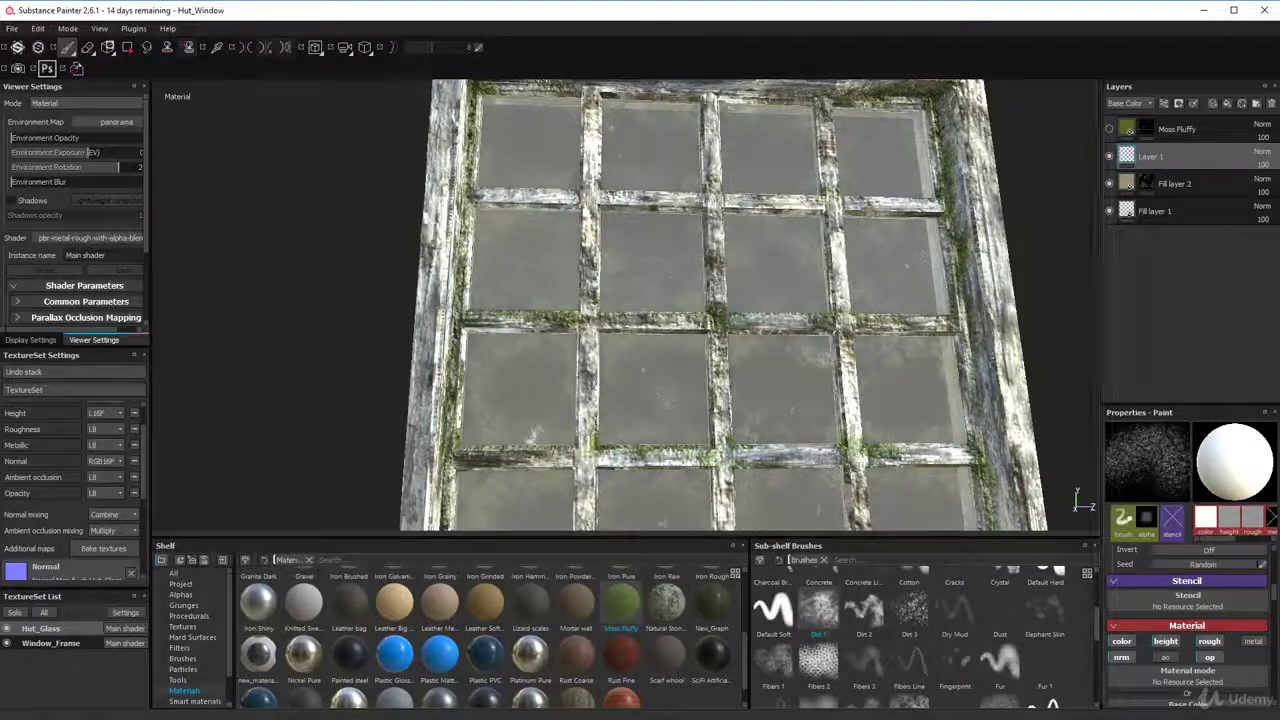
left_click_drag(668, 262, 652, 295, "alt")
scroll(635, 285, "down", 3)
scroll(649, 257, "up", 6)
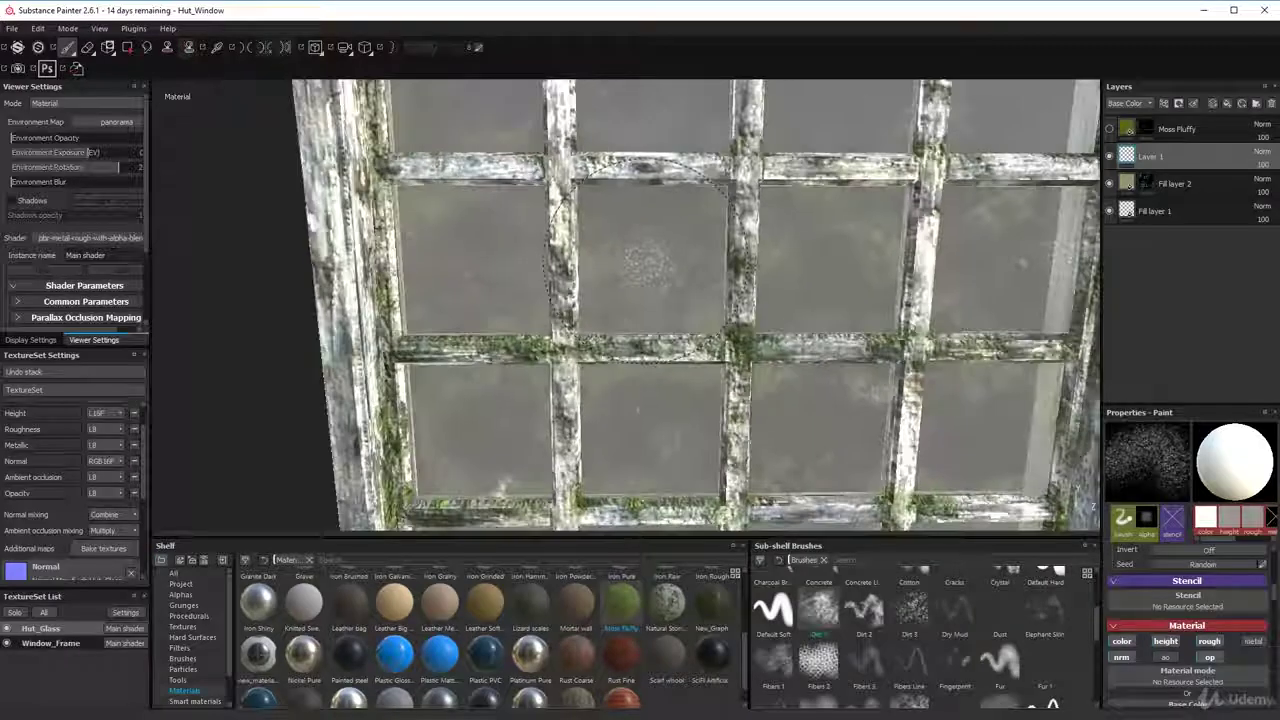
middle_click_drag(728, 360, 731, 284, "alt")
left_click_drag(741, 213, 845, 210, "alt")
scroll(1211, 569, "down", 2)
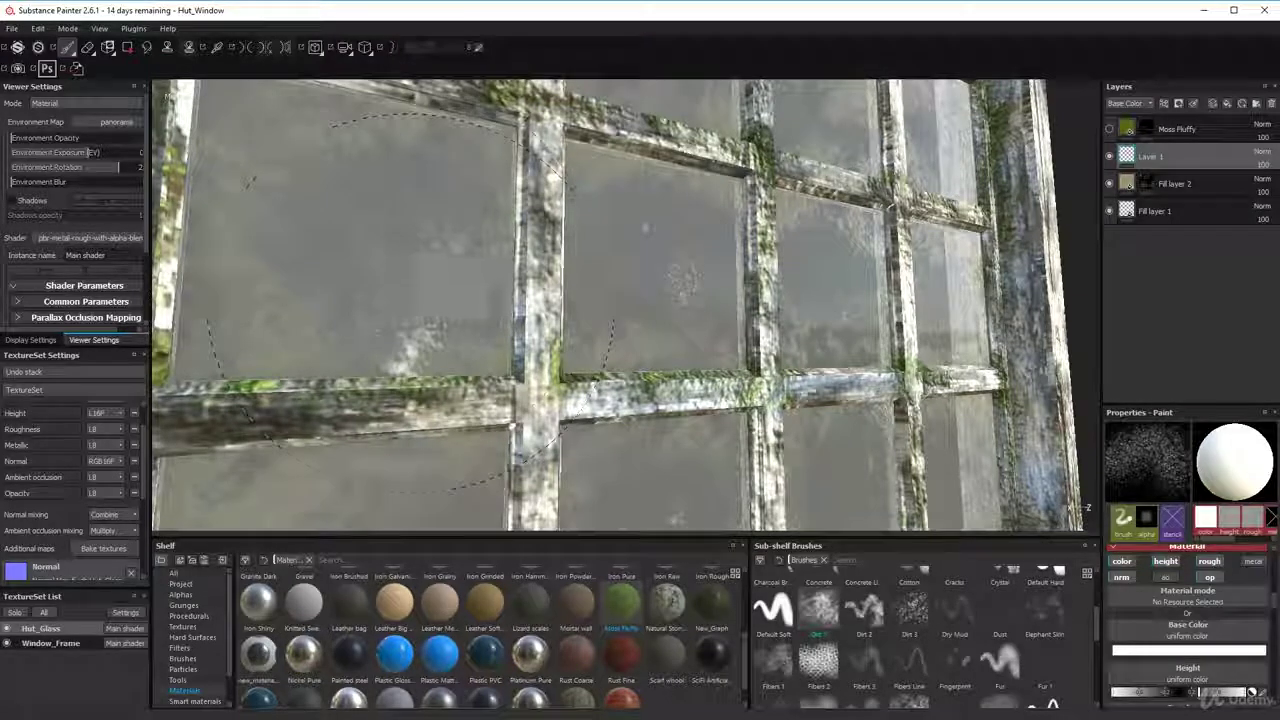
left_click(394, 258)
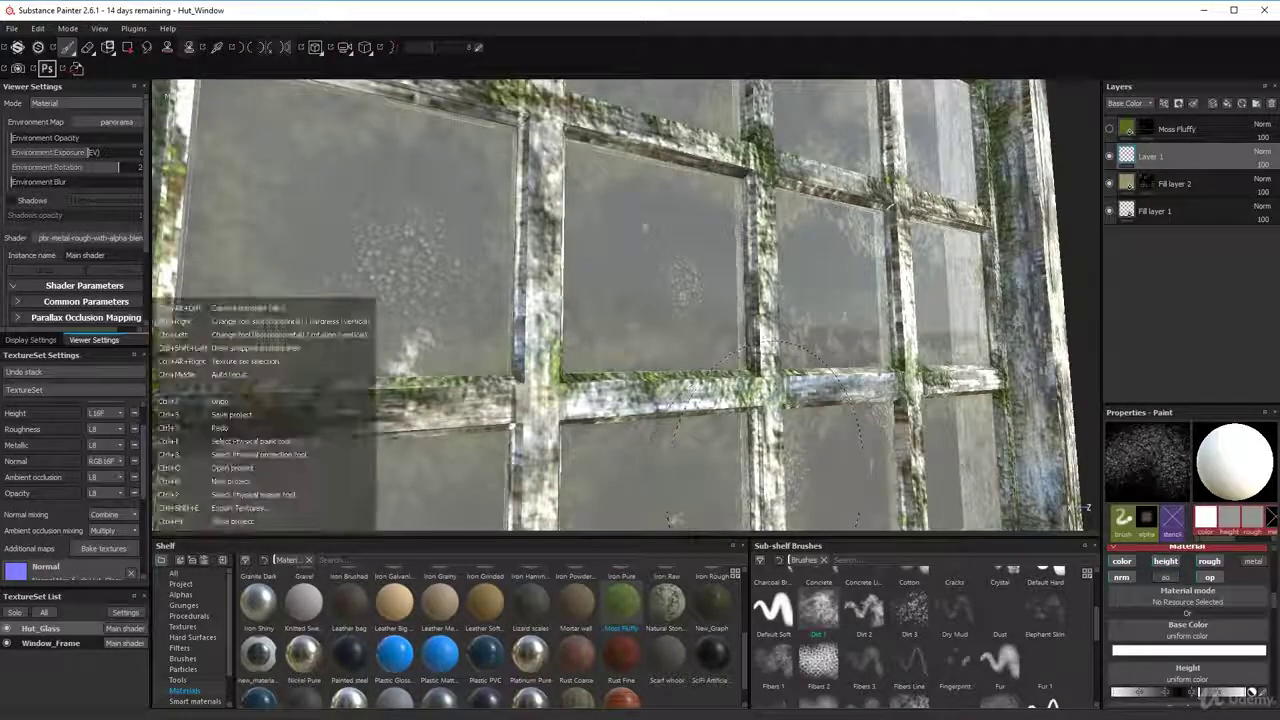
key("ctrl+z")
- Turn off the brush material's normal channel and lower its opacity to near the low end
left_click(1204, 580)
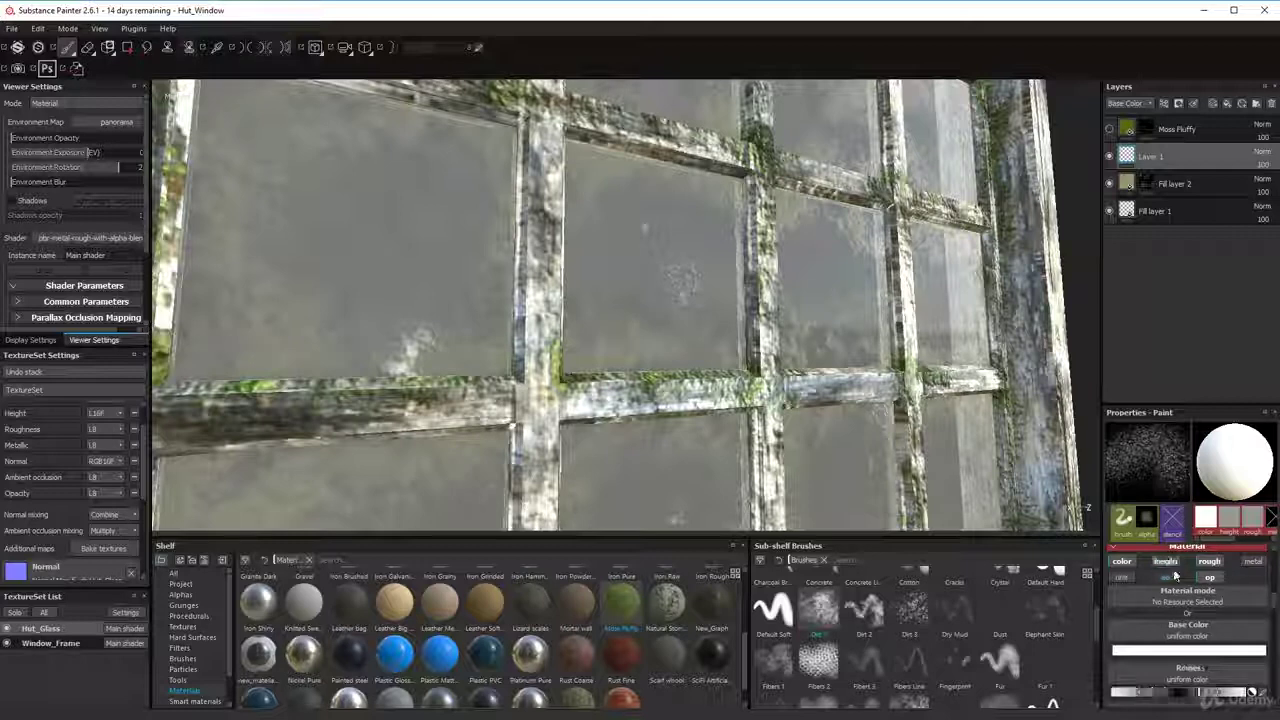
left_click(1166, 562)
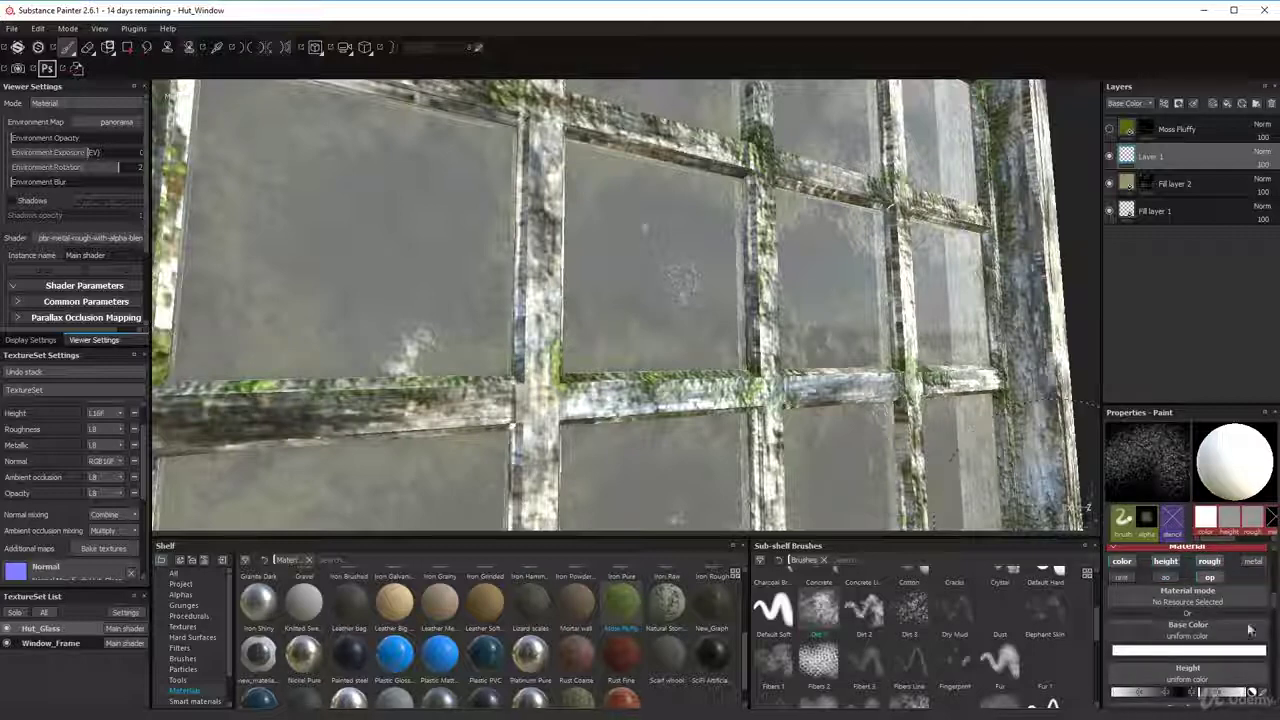
scroll(1225, 628, "down", 3)
left_click_drag(815, 373, 640, 358, "alt")
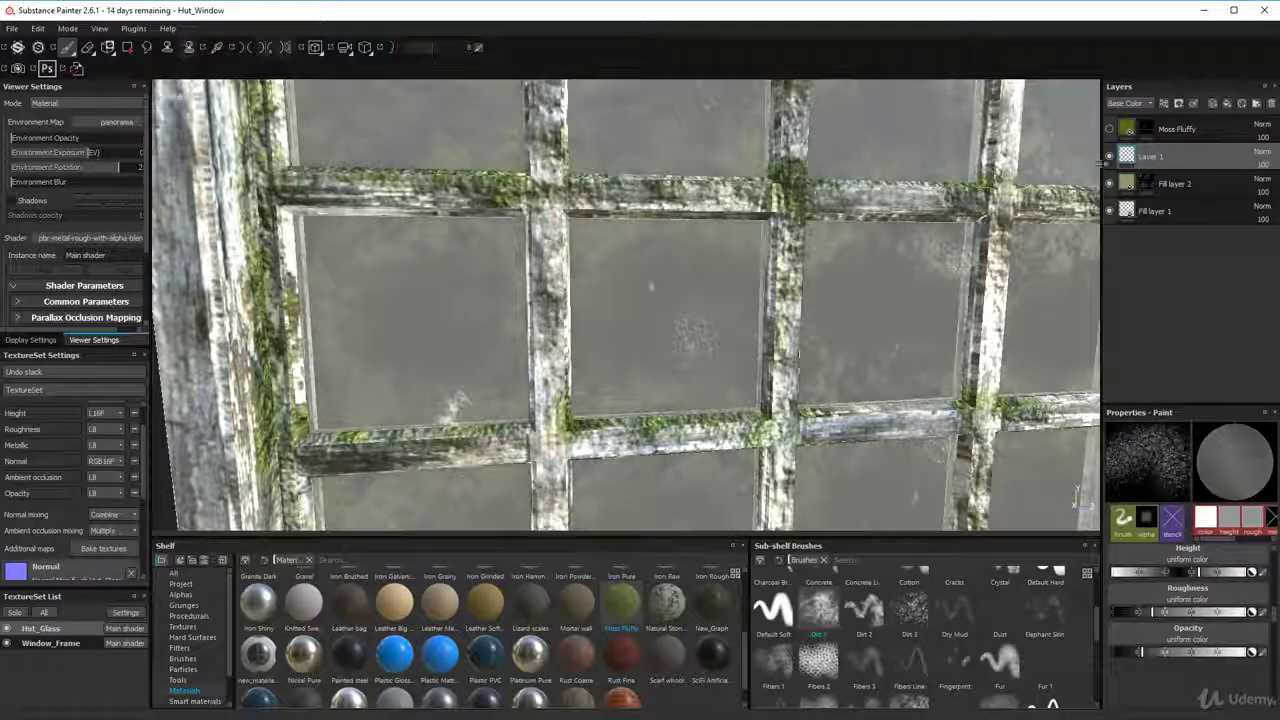
left_click_drag(758, 322, 667, 343, "alt")
middle_click_drag(828, 334, 849, 329, "alt")
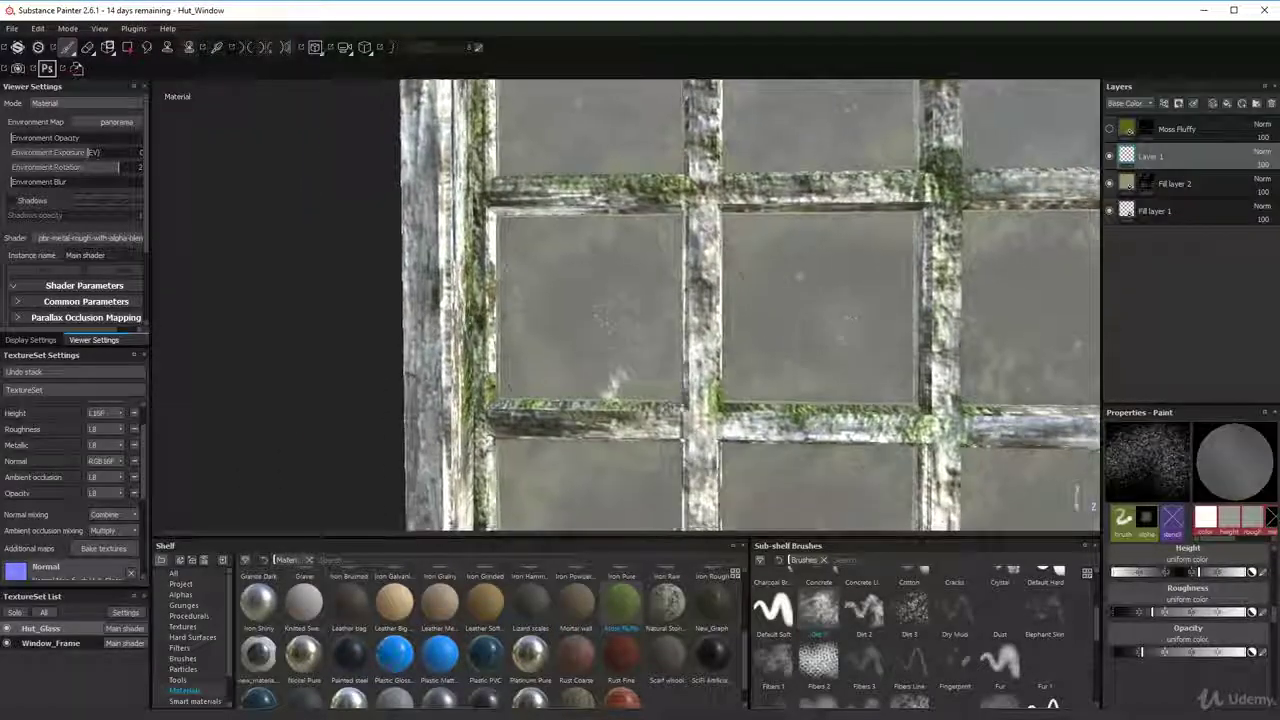
- Try low-opacity Dirt 1 dabs on the leftmost glass pane, checking them from different angles
left_click(585, 302)
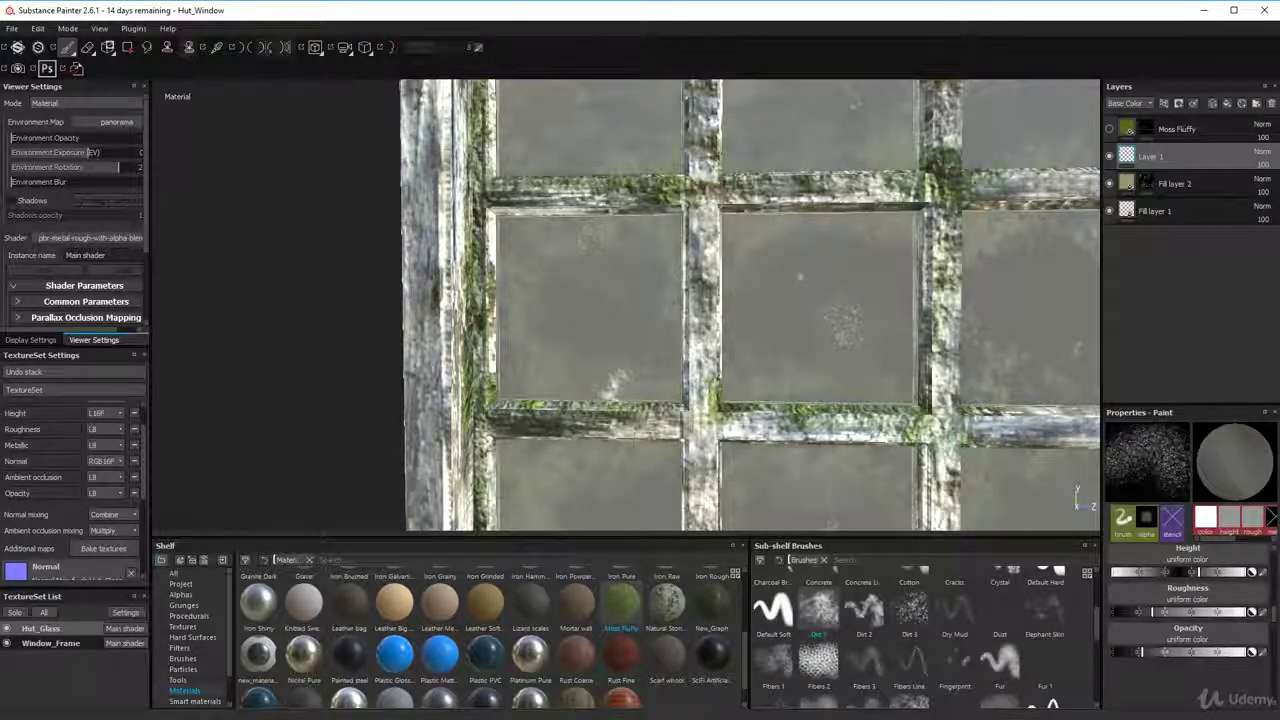
left_click_drag(848, 327, 906, 232, "alt")
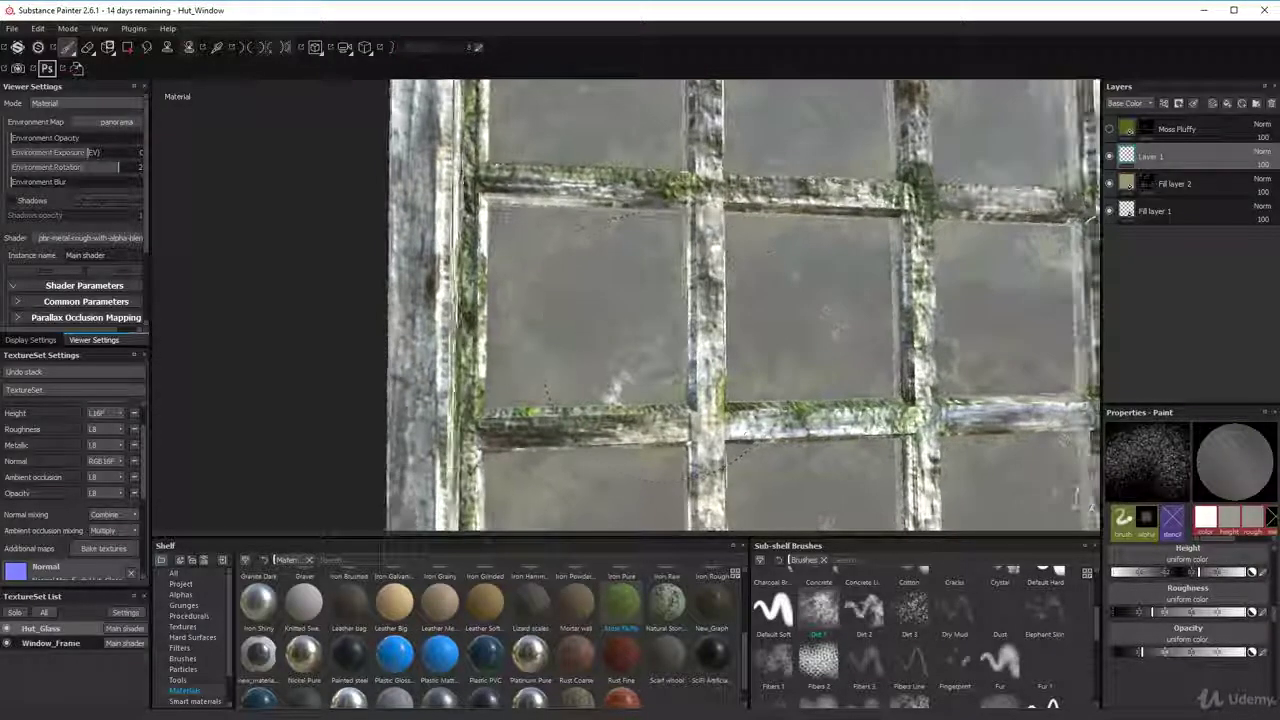
left_click_drag(570, 302, 571, 294, "alt")
right_click_drag(571, 294, 616, 304, "alt")
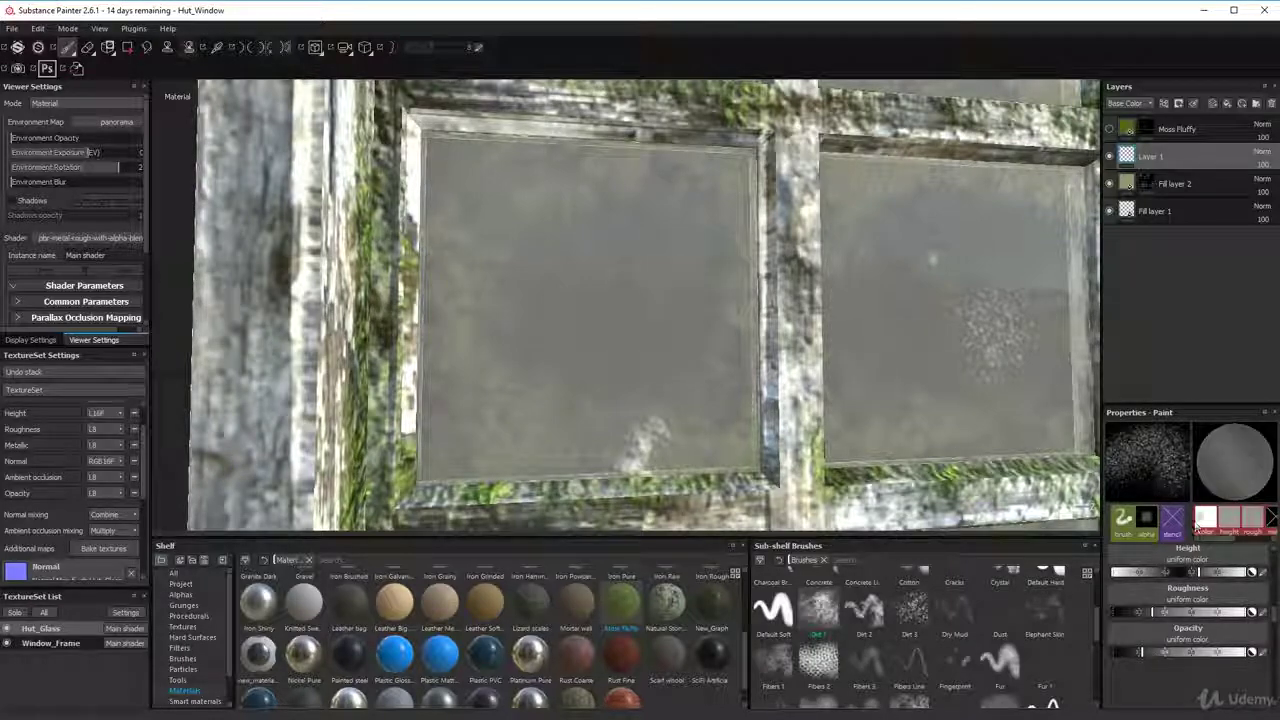
left_click(571, 294)
mouse_move(580, 300)
left_mouse_down("alt")
mouse_move(813, 489)
mouse_move(790, 420)
left_mouse_up("alt")
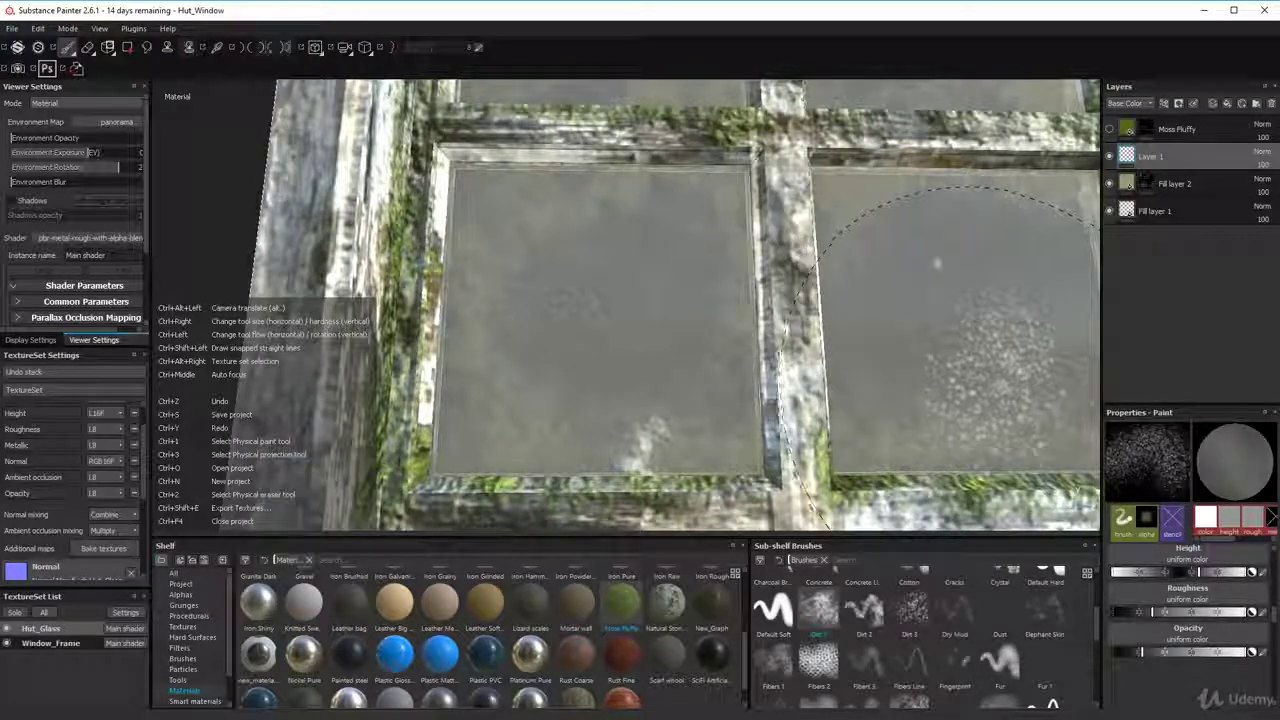
key("ctrl+z")
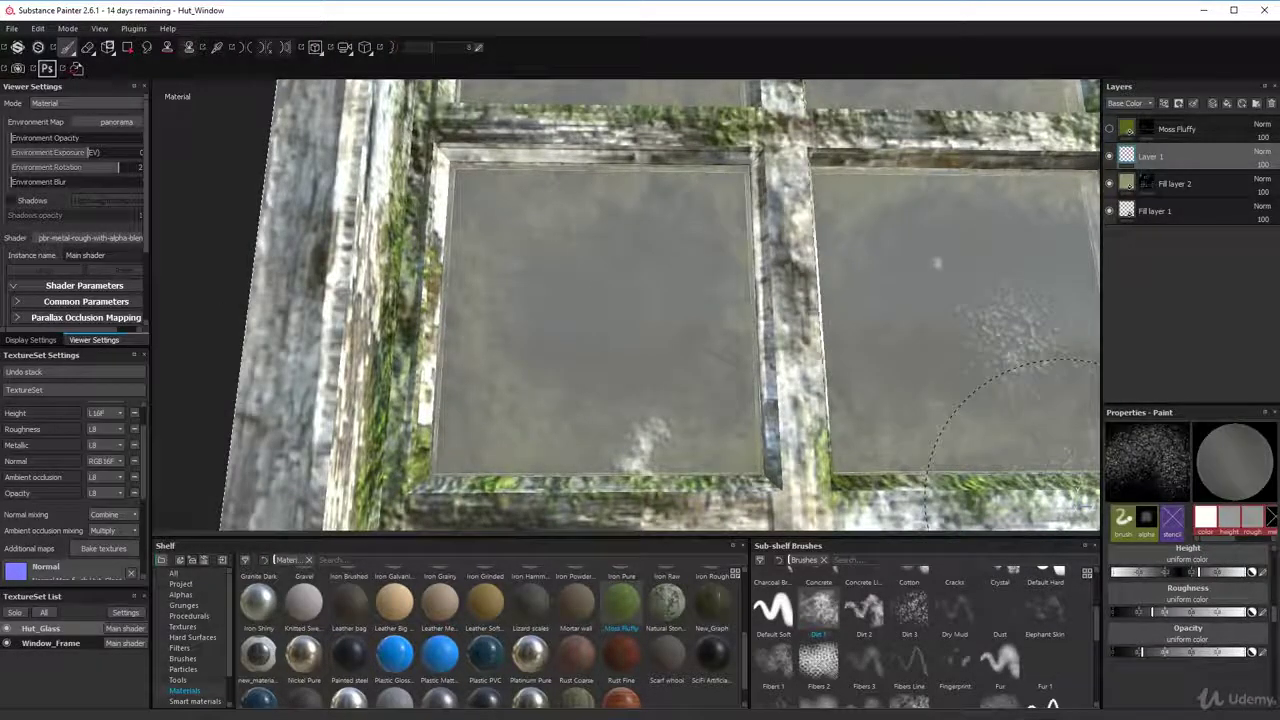
left_click(645, 342)
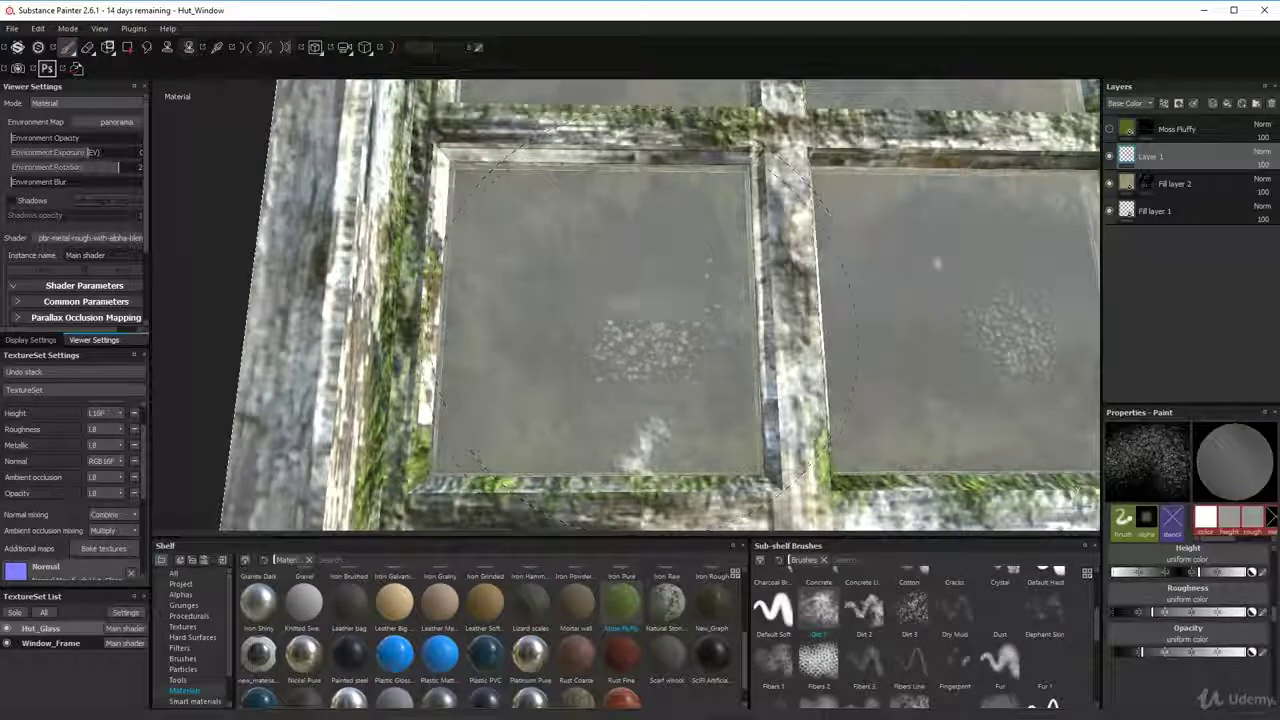
left_click_drag(660, 358, 765, 384, "alt")
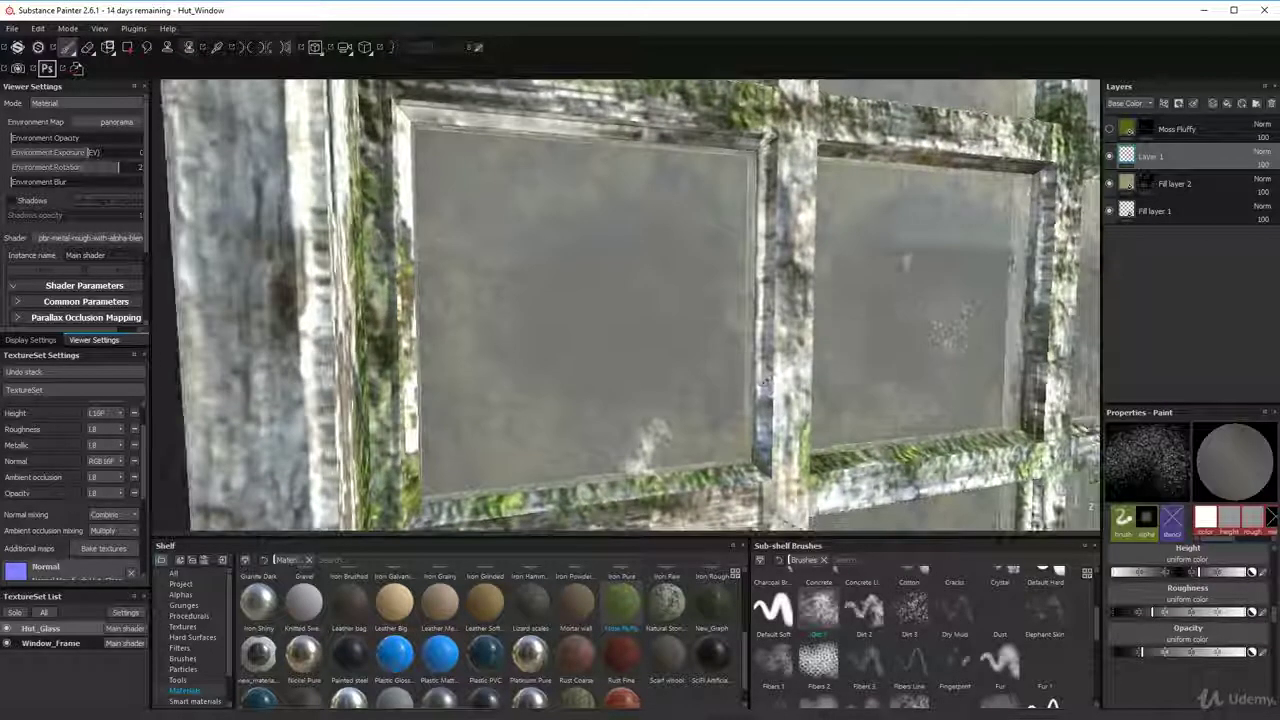
- Enlarge the brush slightly, raise its material opacity well above the midpoint, and try a dab on the leftmost pane
mouse_move(627, 326)
right_mouse_down("ctrl")
mouse_move(730, 326)
mouse_move(646, 326)
right_mouse_up("ctrl")
mouse_move(922, 340)
left_mouse_down("alt")
mouse_move(966, 300)
mouse_move(981, 358)
mouse_move(906, 334)
left_mouse_up("alt")
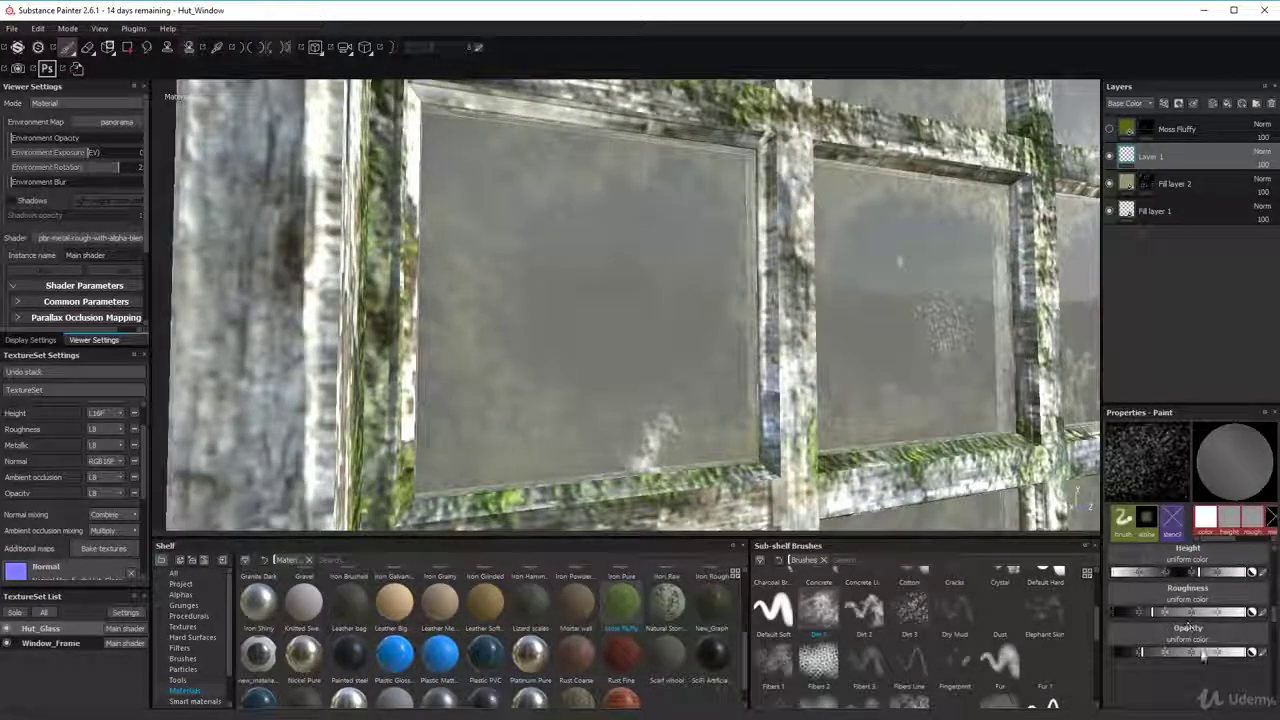
left_click(1212, 653)
left_click(612, 285)
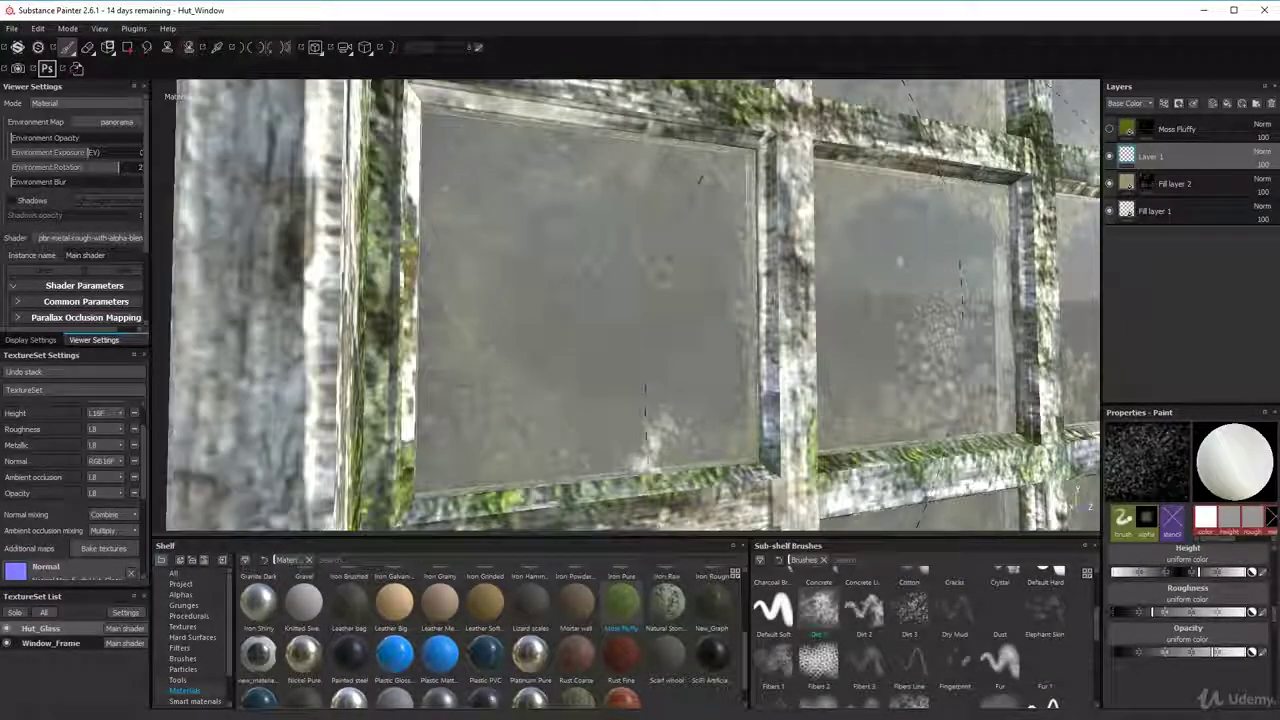
left_click_drag(966, 376, 870, 370, "alt")
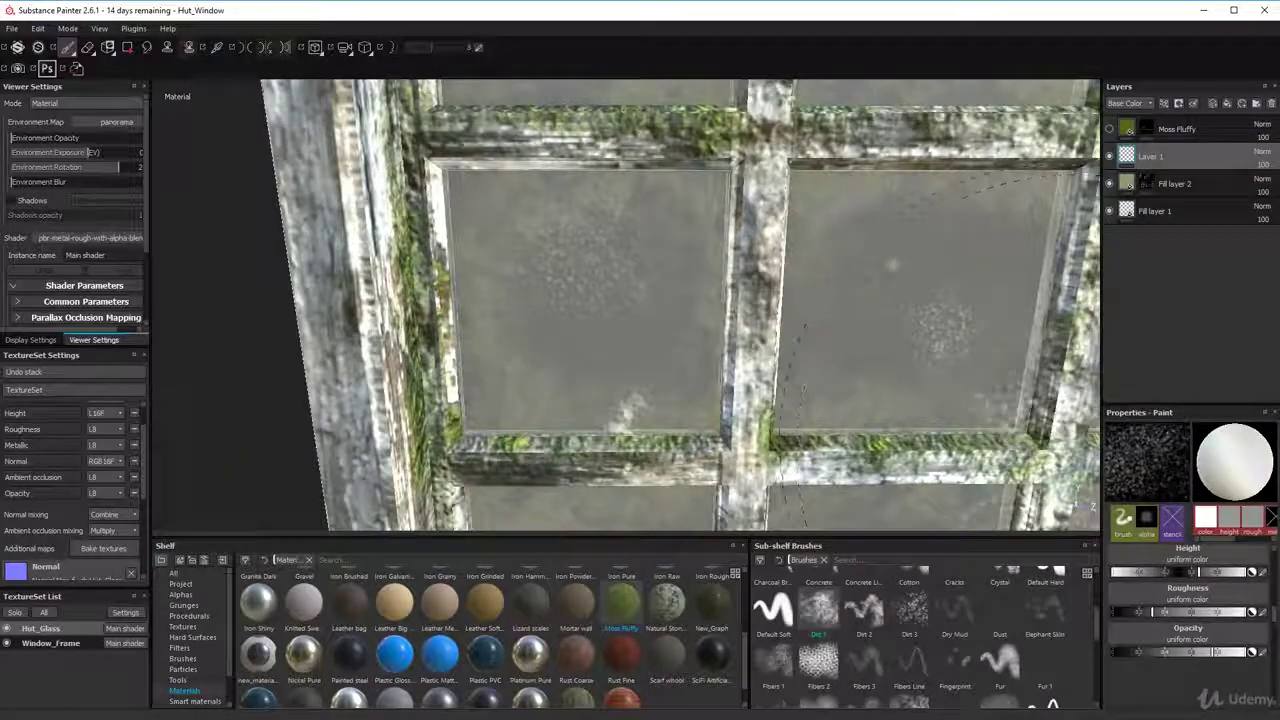
- Try Dirt 1 dabs on the leftmost pane with the brush material's opacity at maximum
left_click(1244, 652)
left_click(724, 385)
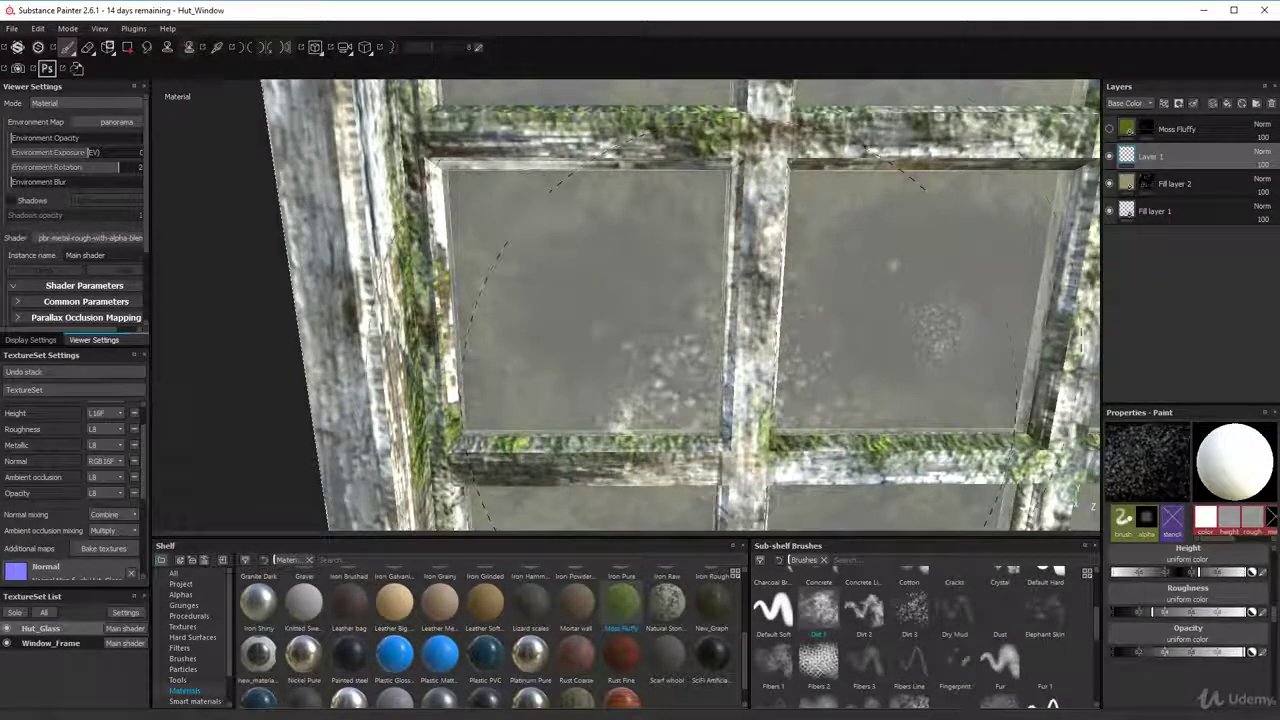
left_click(617, 302)
left_click_drag(882, 424, 858, 404, "alt")
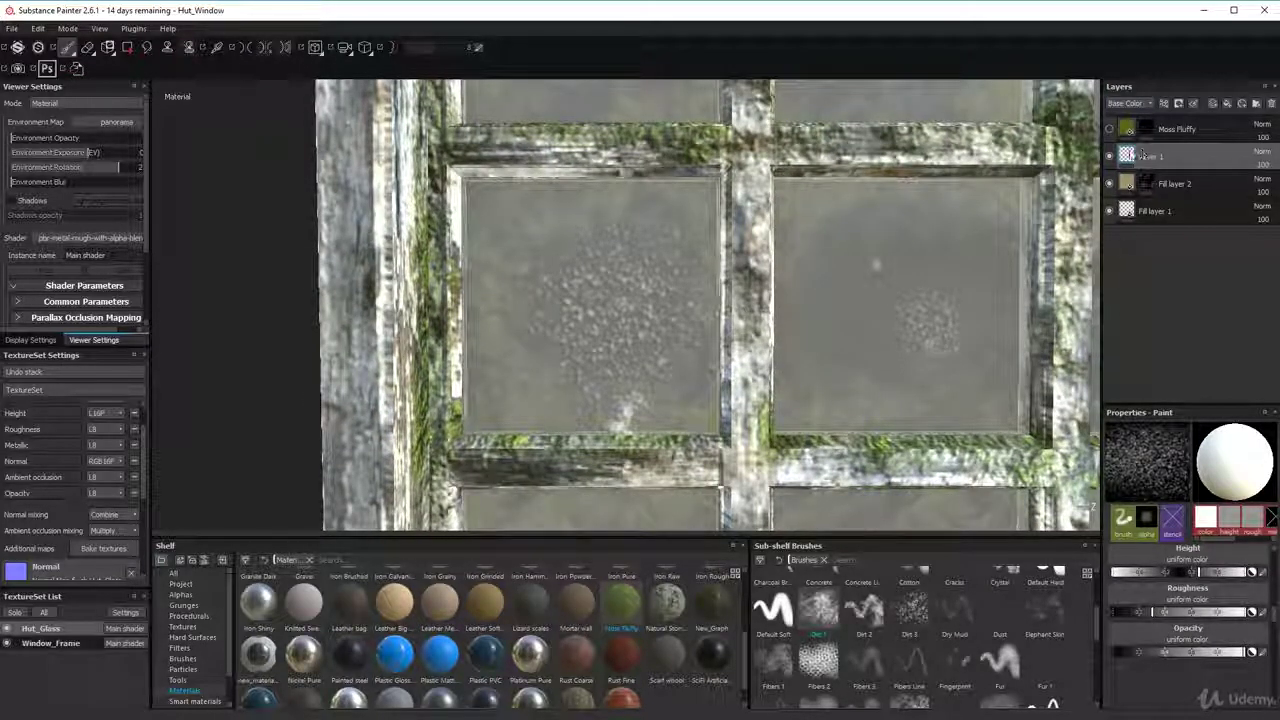
- Reduce the brush material's opacity to about the midpoint for Layer 1
mouse_move(1131, 157)
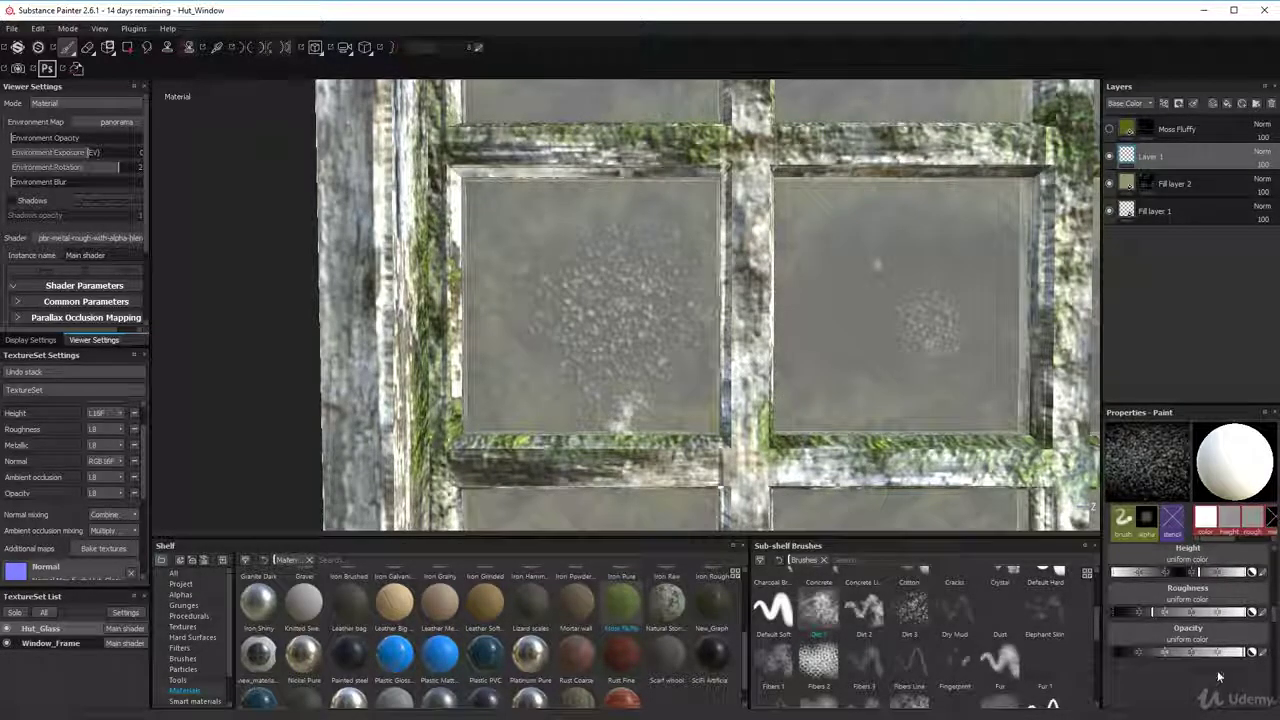
mouse_move(1213, 654)
left_mouse_down()
mouse_move(1066, 617)
mouse_move(1183, 642)
left_mouse_up()
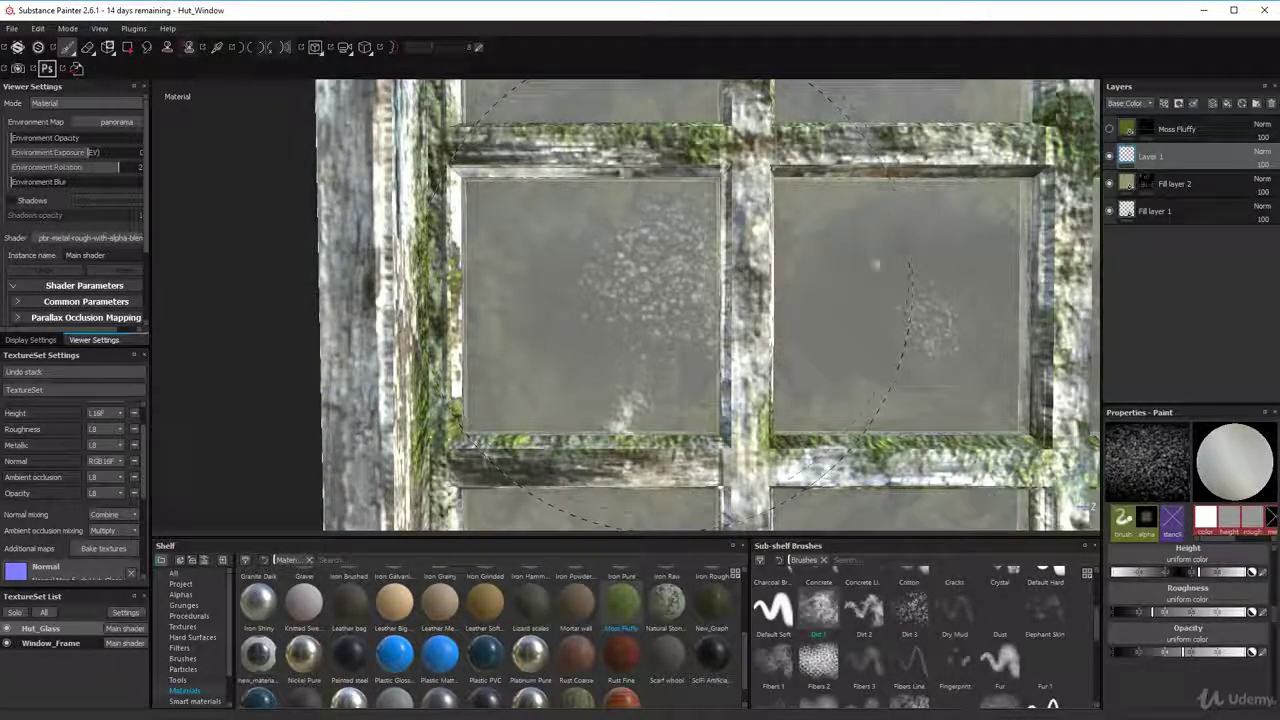
- Undo the latest dabs on the leftmost pane and examine the remaining specks on the glass from several angles
double_click(1173, 130)
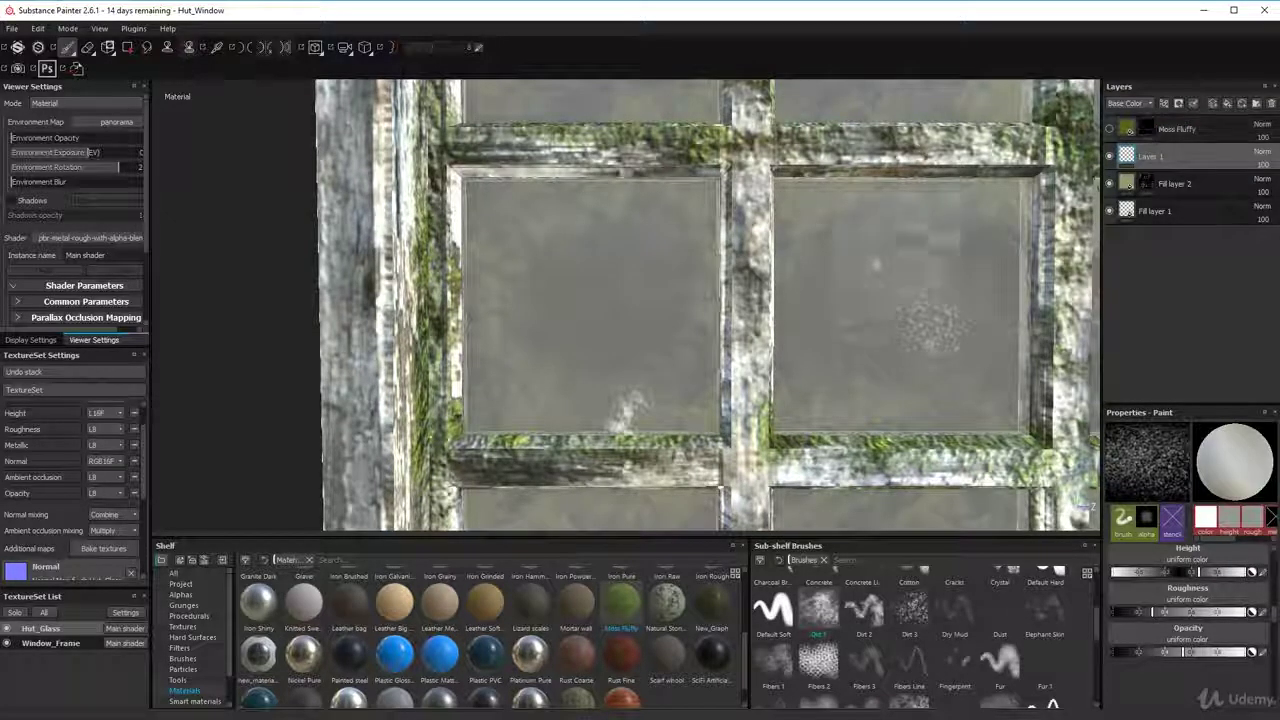
left_click_drag(898, 258, 895, 309, "alt")
right_click_drag(897, 312, 790, 345, "alt")
left_click_drag(886, 322, 922, 354, "alt")
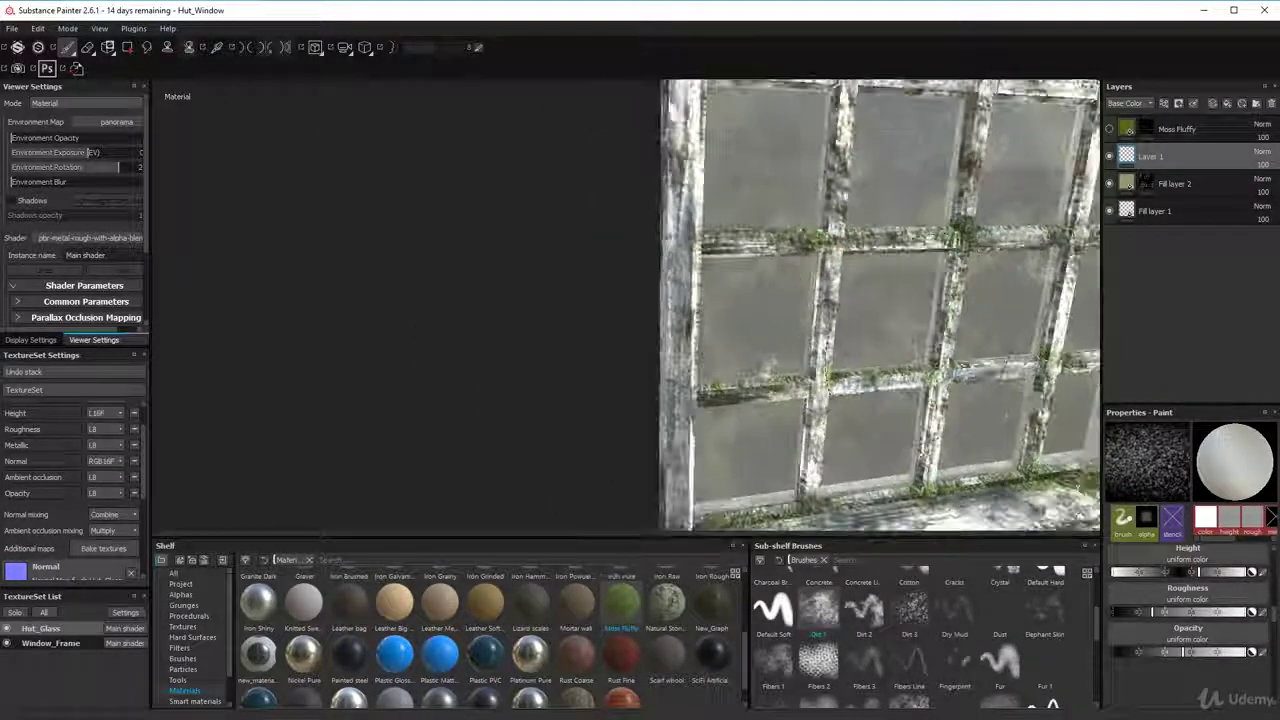
middle_click_drag(922, 354, 817, 315, "alt")
left_click_drag(817, 315, 760, 315, "alt")
left_click_drag(560, 468, 600, 455, "alt")
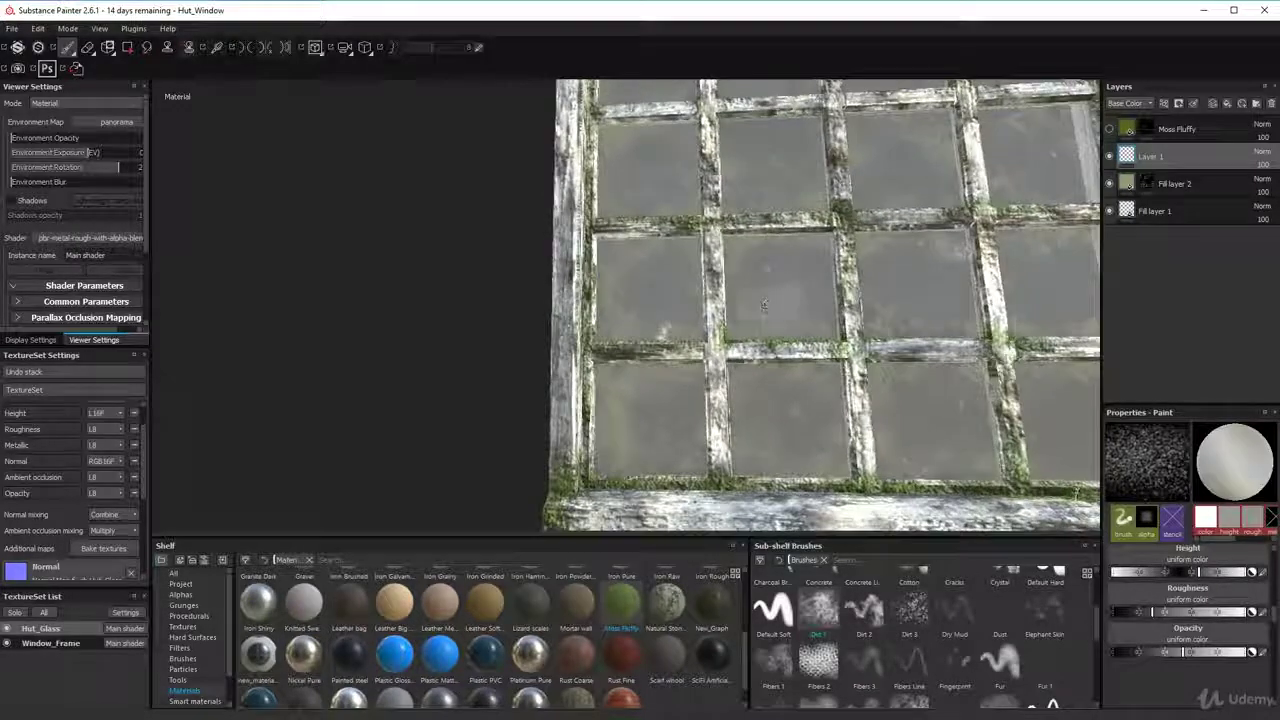
mouse_move(882, 400)
left_mouse_down("alt")
mouse_move(872, 372)
mouse_move(888, 335)
mouse_move(540, 200)
left_mouse_up("alt")
middle_click_drag(540, 198, 481, 293, "alt")
left_click_drag(673, 271, 823, 283, "alt")
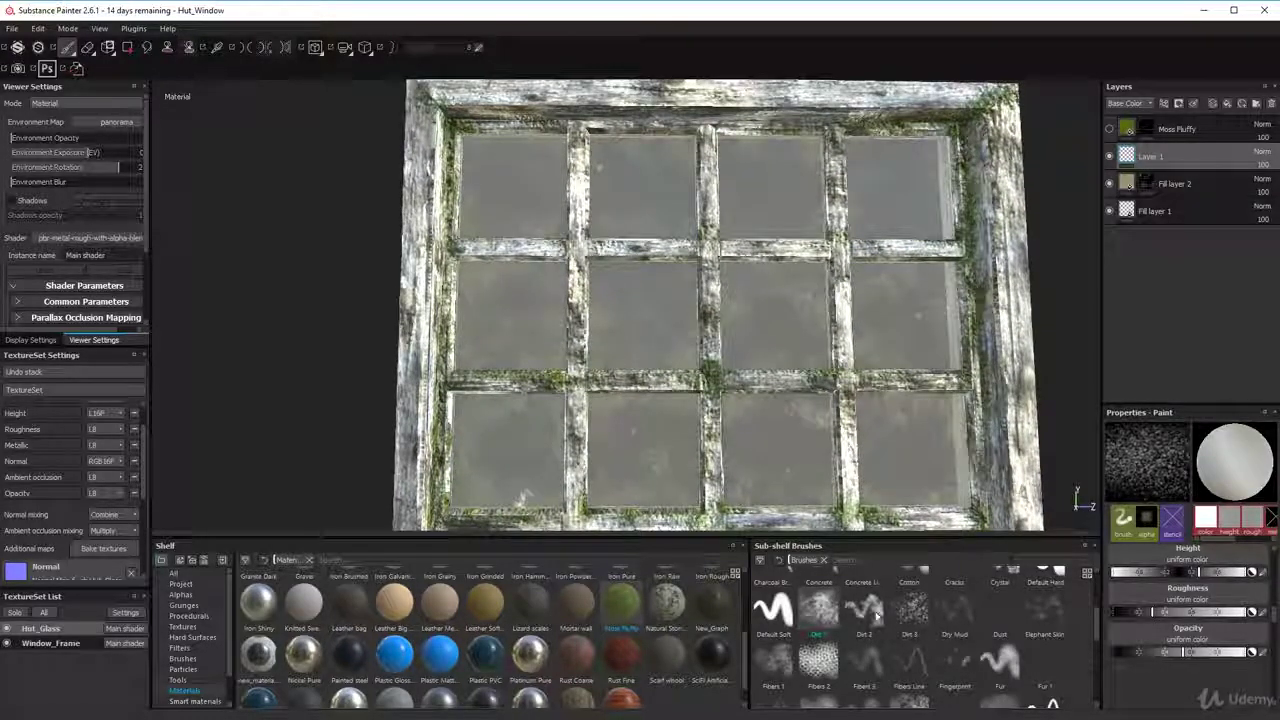
- Choose the Dirt 2 brush, show the Moss Fluffy layer, reset the environment rotation and lower the environment exposure
left_click(870, 610)
left_click_drag(729, 411, 748, 388, "alt")
scroll(917, 328, "down", 3)
scroll(917, 330, "up", 3)
scroll(917, 330, "down", 2)
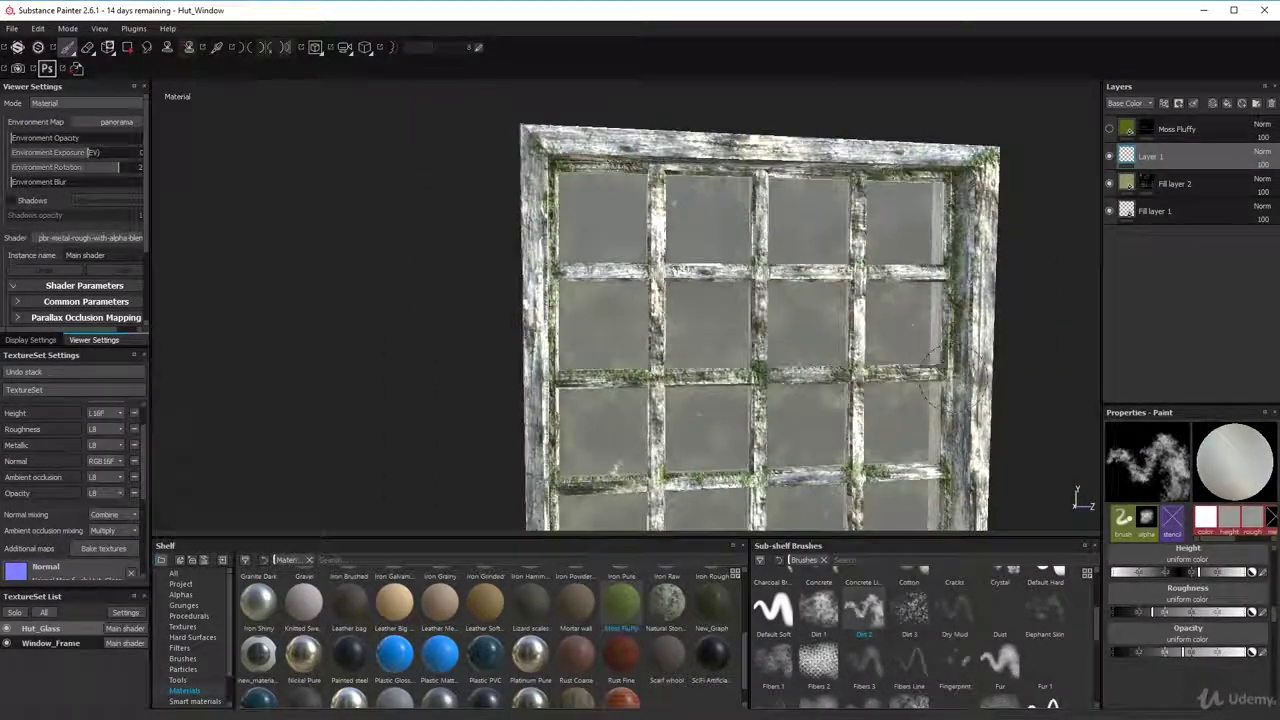
middle_click_drag(614, 461, 566, 380, "alt")
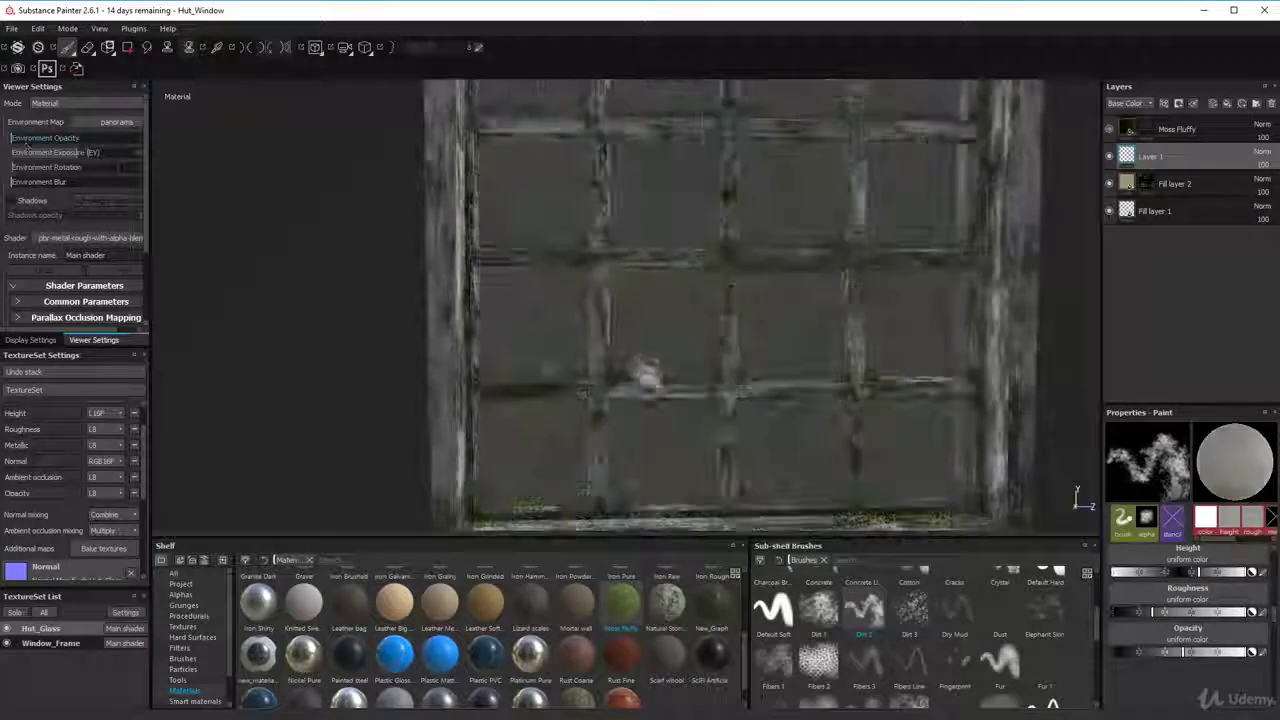
- Examine the glass and frame under the dimmer lighting, both close up and from a distance
scroll(663, 303, "up", 4)
left_click_drag(695, 335, 723, 371, "alt")
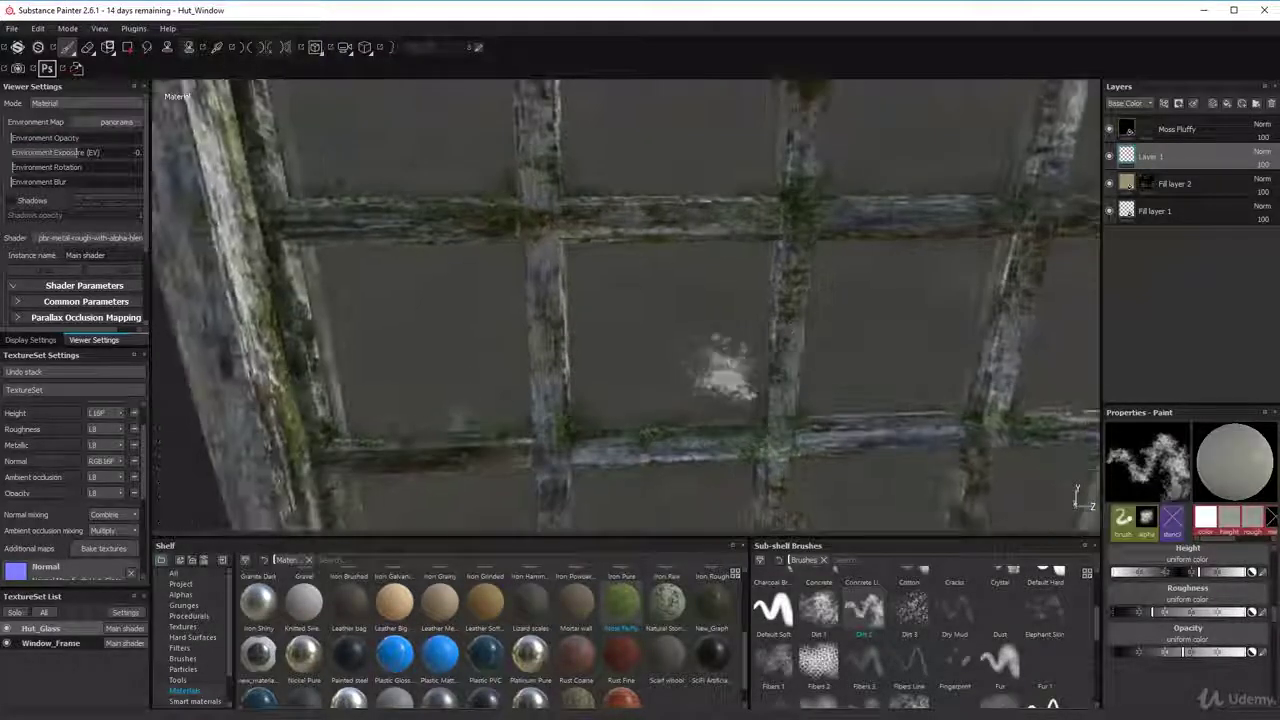
middle_click_drag(688, 275, 797, 131, "alt")
left_click_drag(709, 314, 681, 266, "alt")
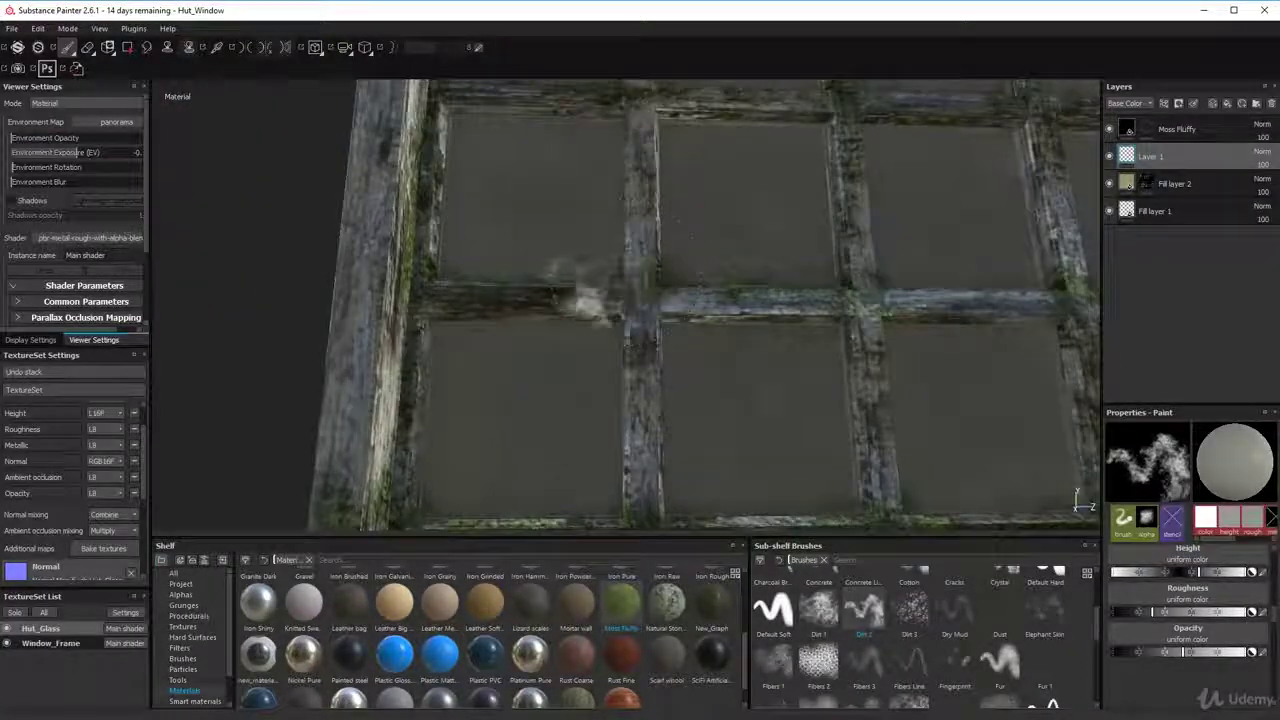
left_click_drag(855, 300, 878, 315, "alt")
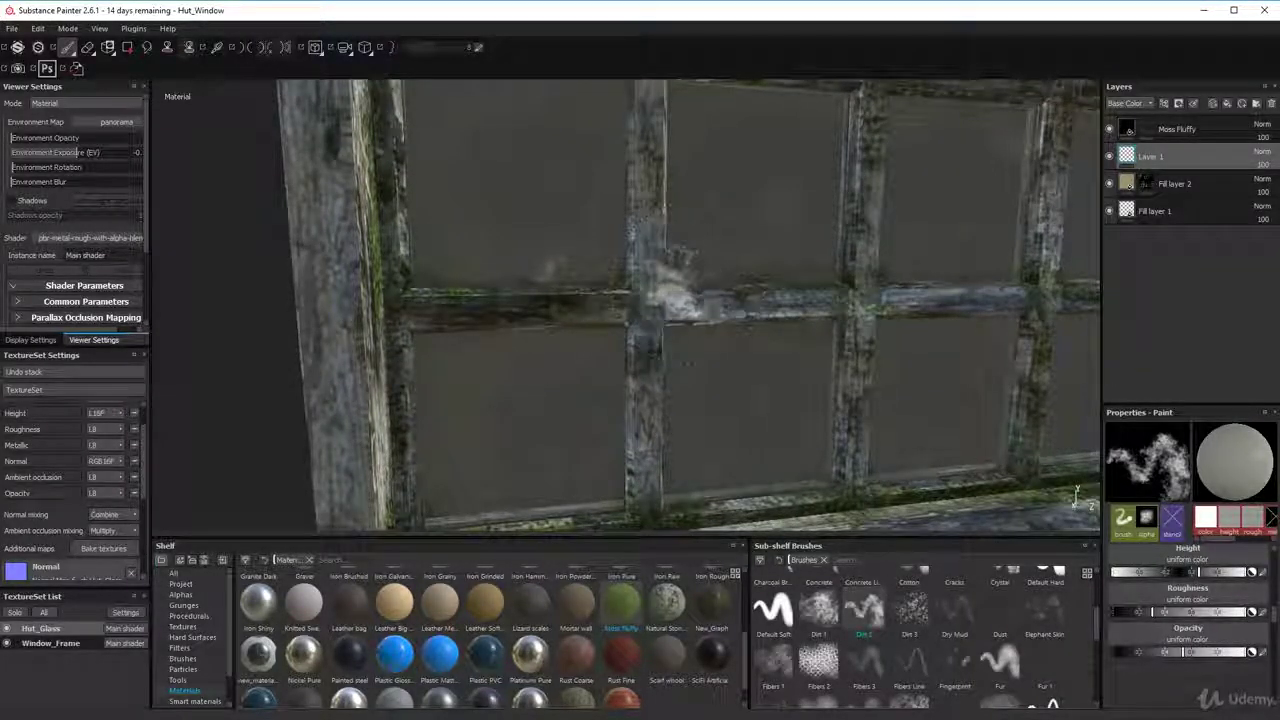
scroll(668, 305, "down", 8)
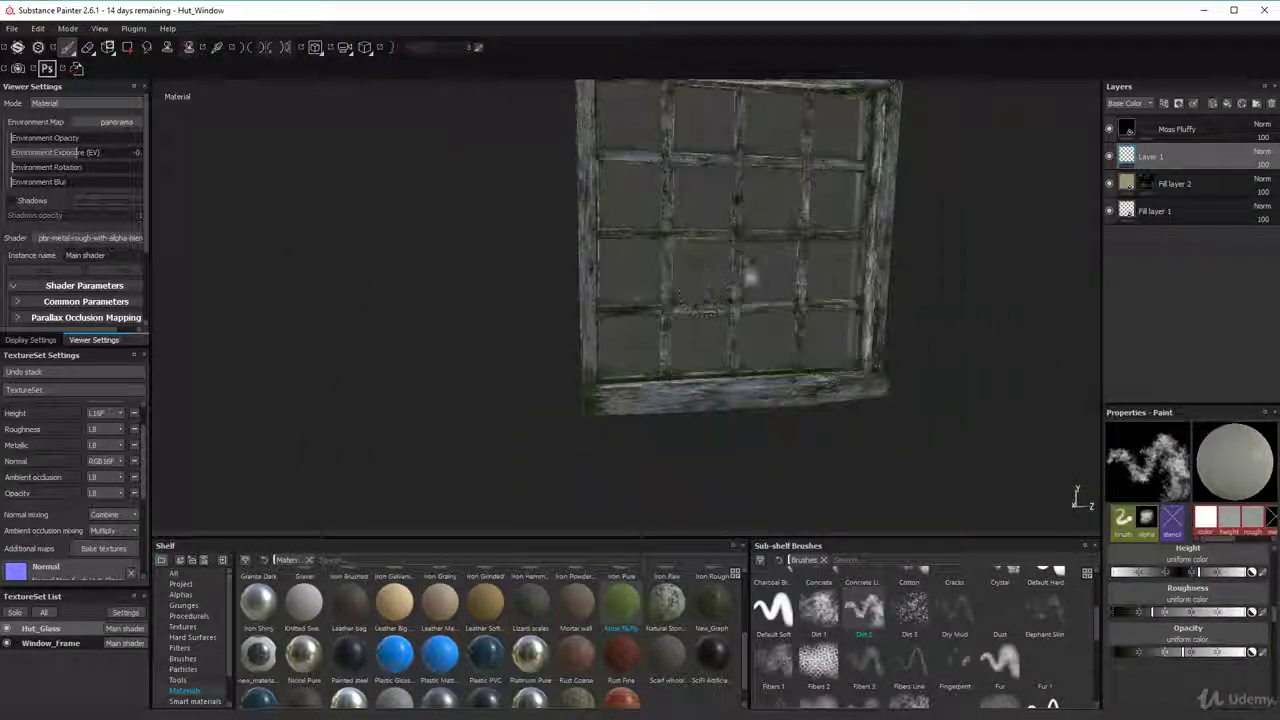
left_click_drag(749, 277, 720, 282, "alt")
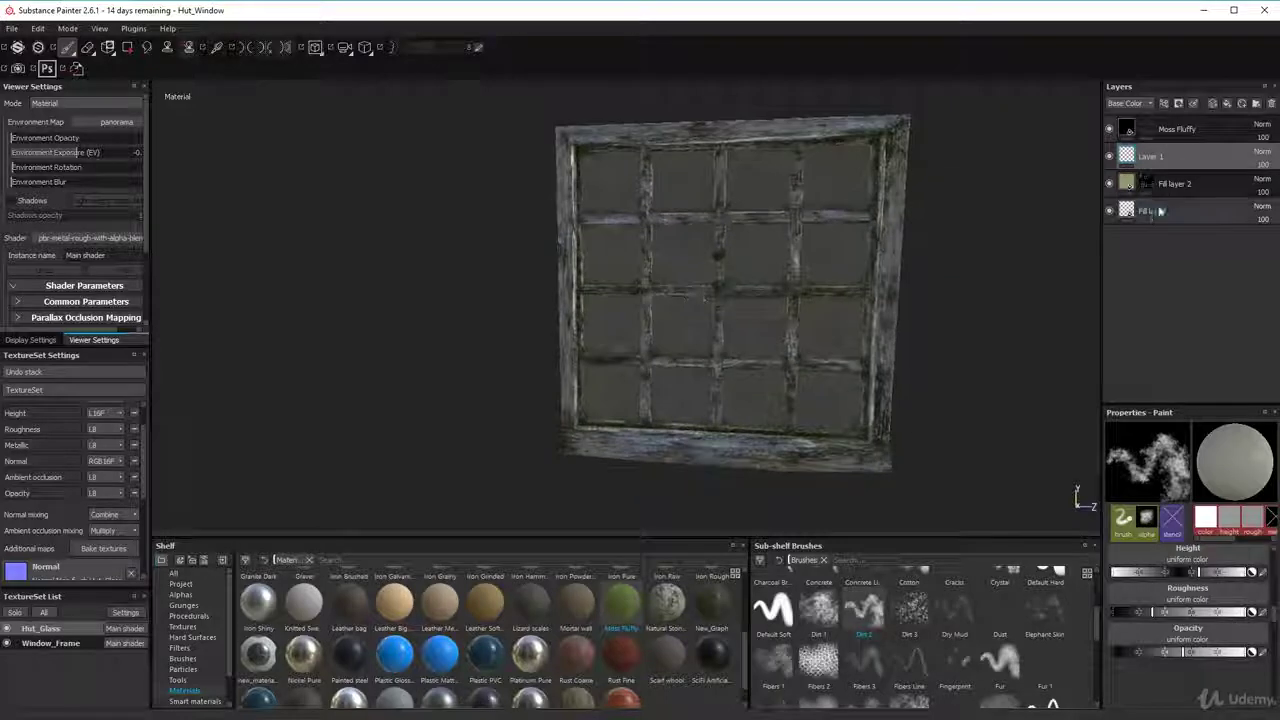
- Try a dark olive base colour (R 0.121, G 0.121, B 0.053) on Fill layer 2 and check the panes up close
left_click(1137, 192)
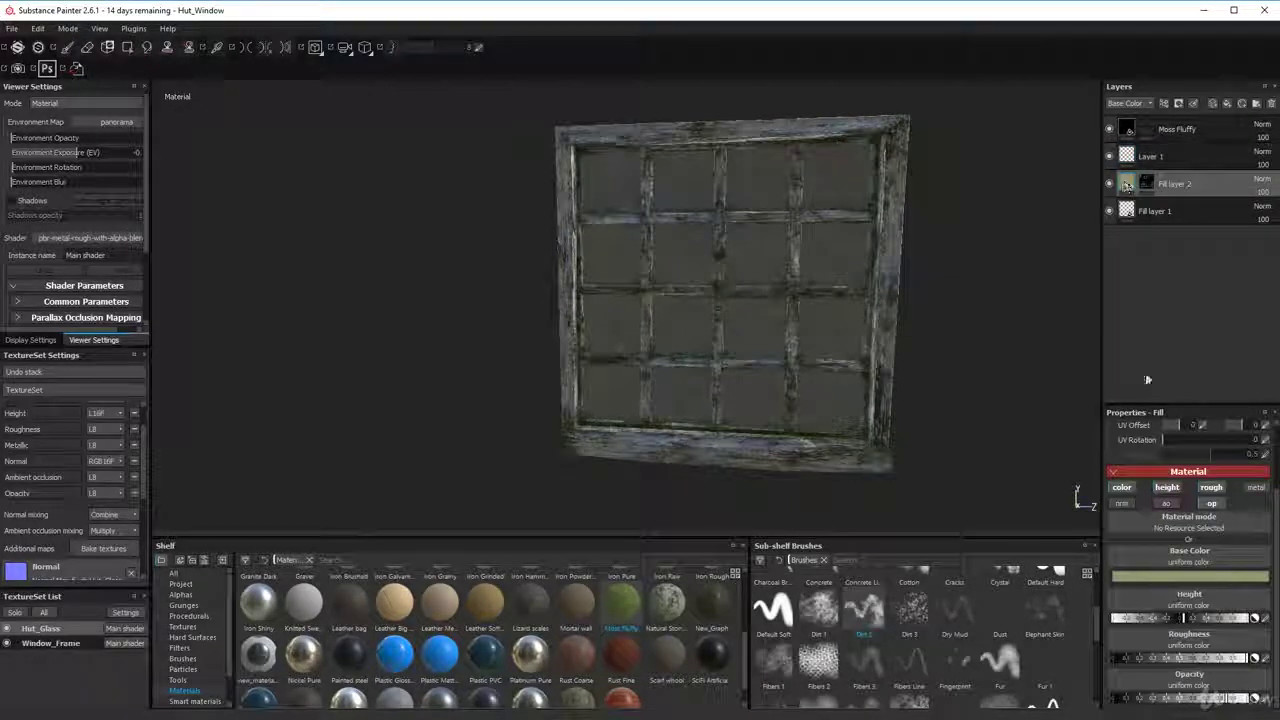
left_click(1172, 577)
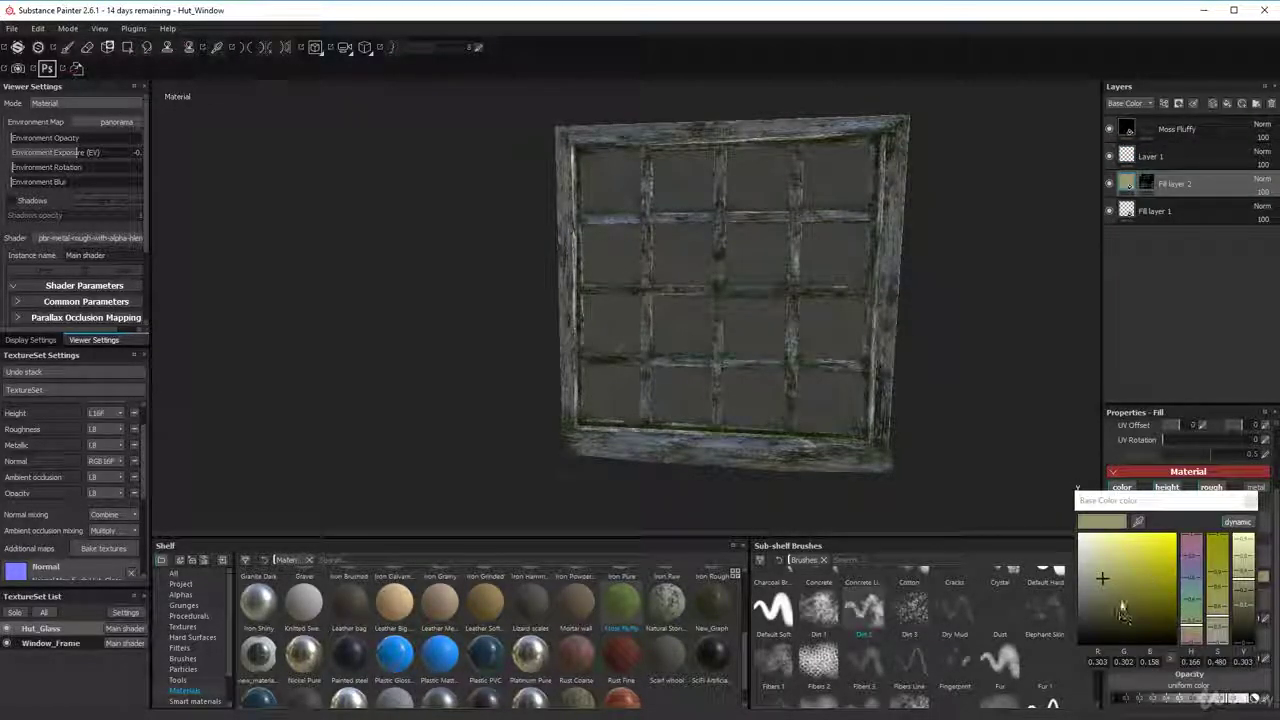
left_click_drag(1106, 590, 1107, 600)
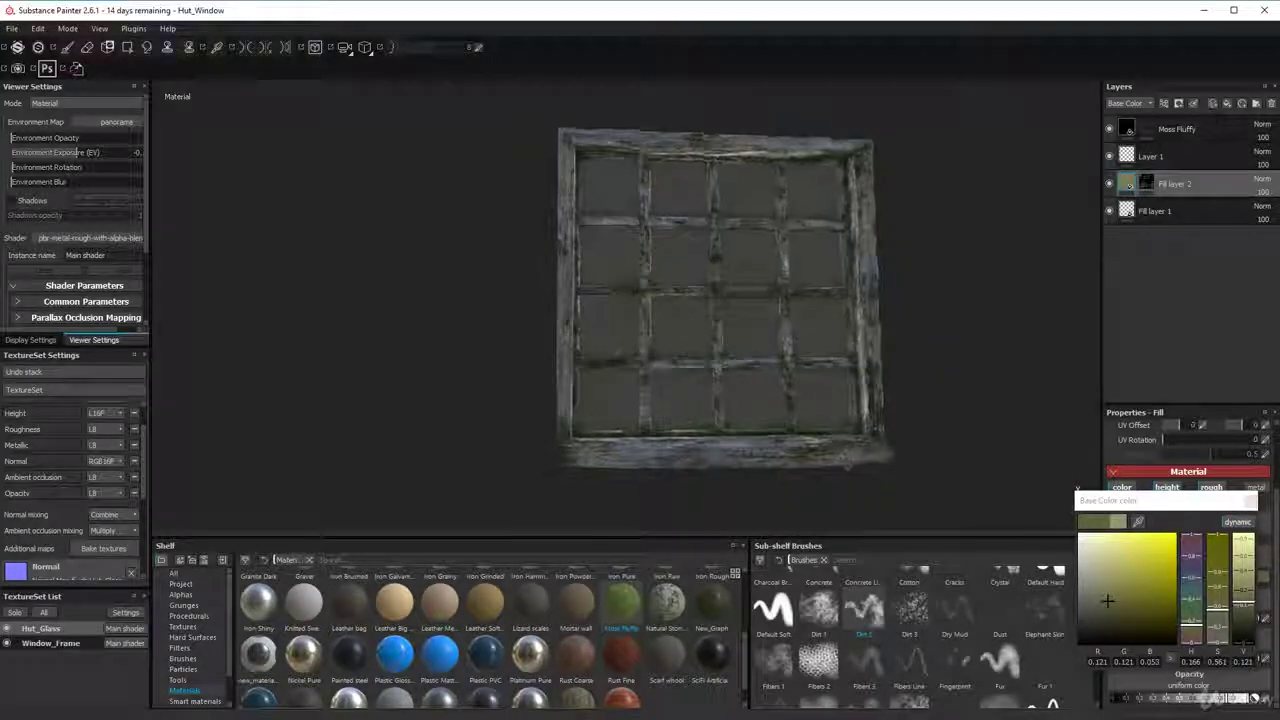
left_click_drag(848, 463, 866, 408, "alt")
scroll(697, 378, "down", 2)
scroll(705, 378, "up", 4)
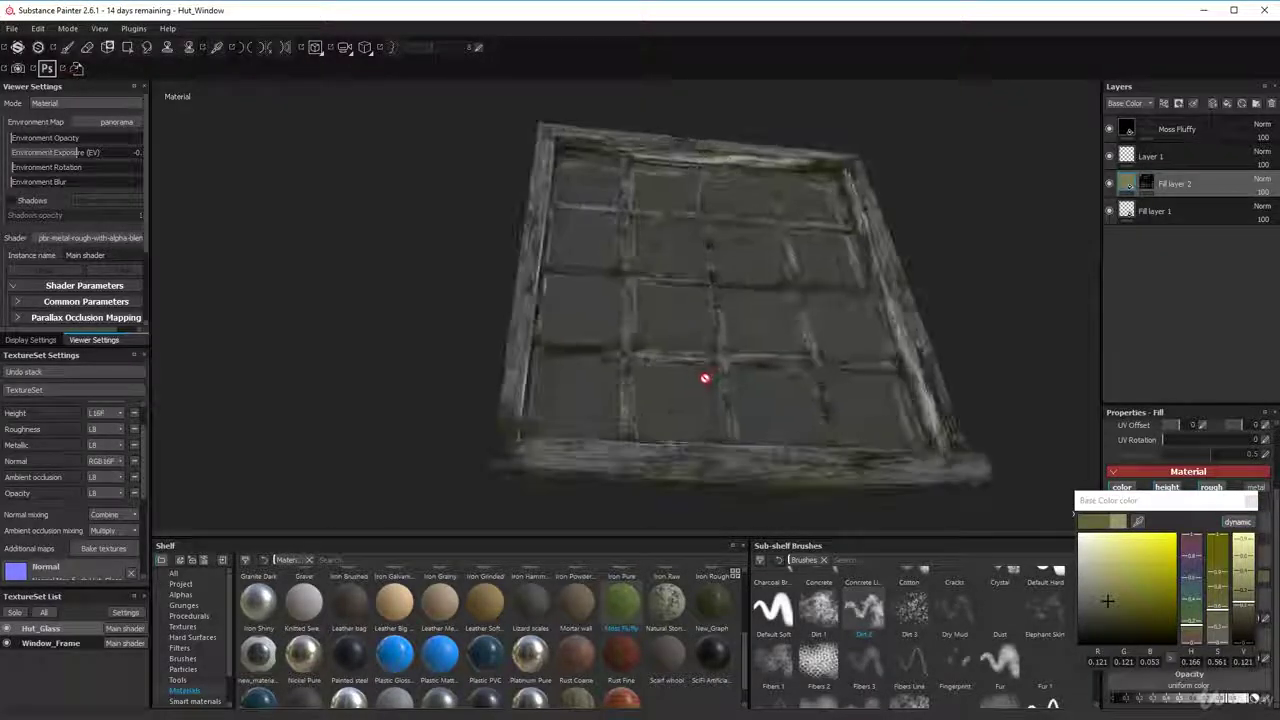
scroll(705, 378, "up", 8)
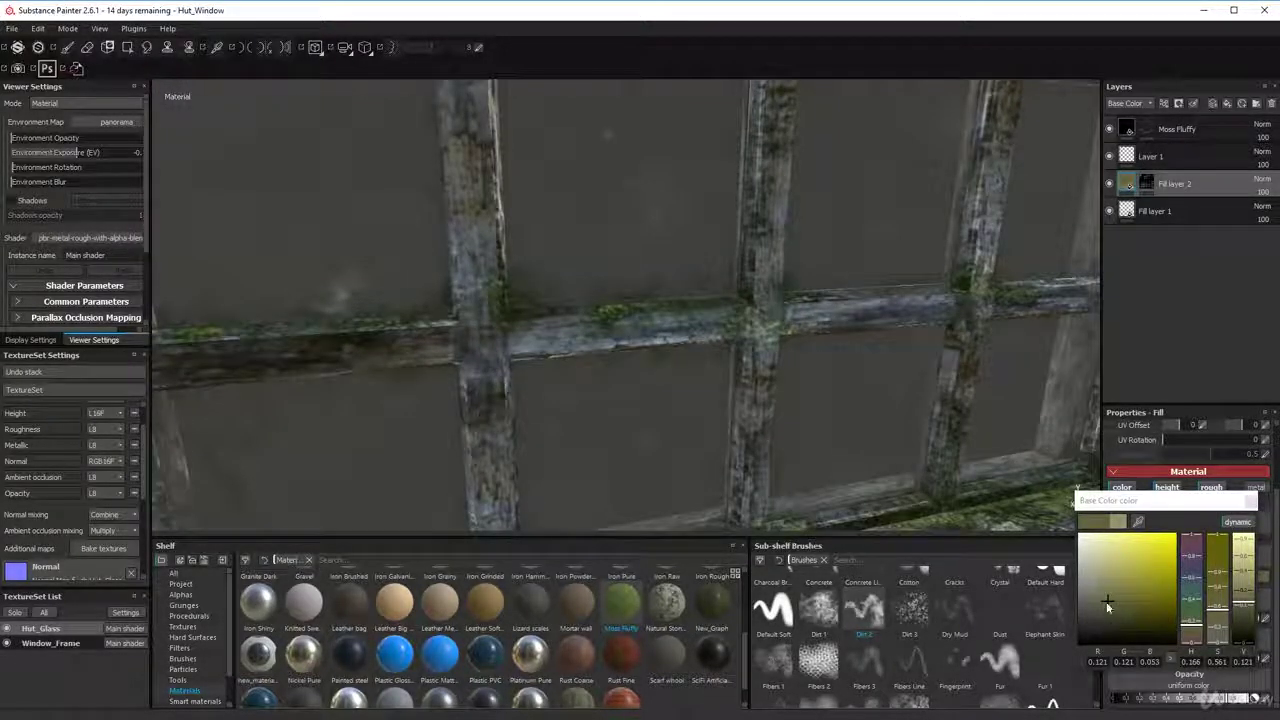
- Set Fill layer 2's base colour to a brighter yellow-green (R 0.520, G 0.518, B 0.153), check the window and close the colour picker
left_click_drag(1107, 605, 1120, 560)
left_click_drag(736, 300, 724, 379, "alt")
scroll(725, 376, "down", 5)
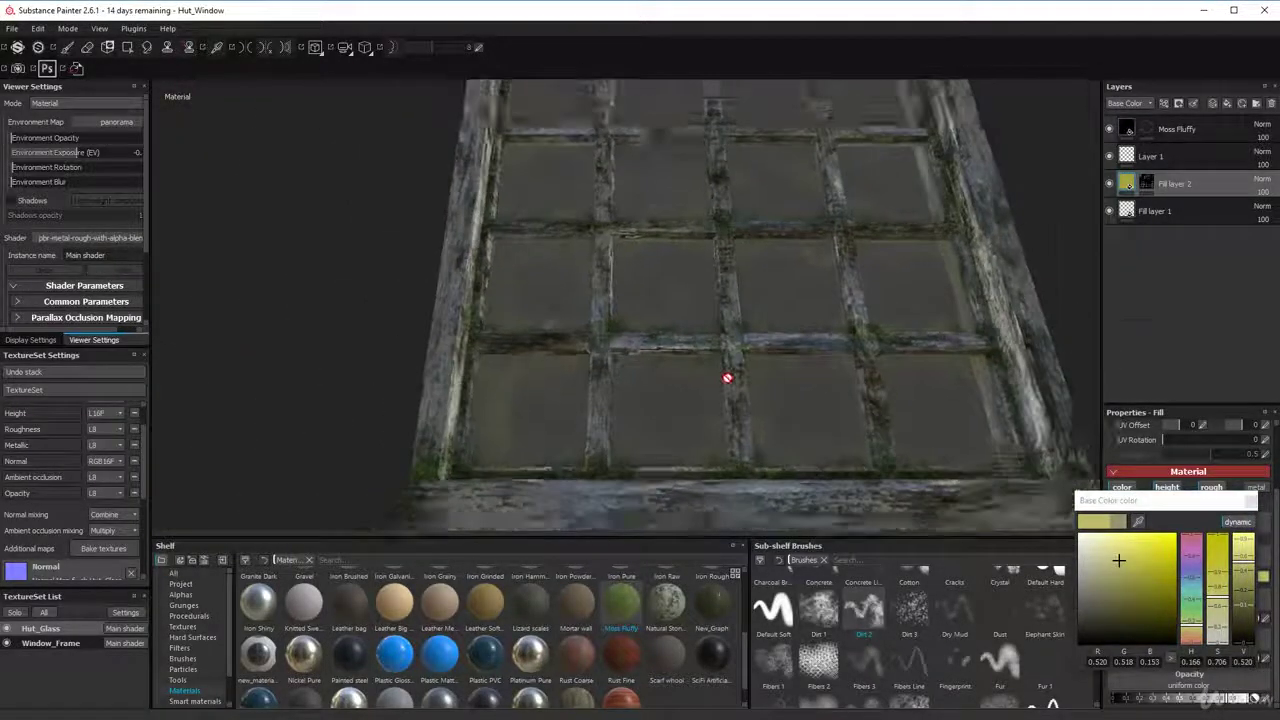
left_click_drag(671, 263, 681, 345, "alt")
scroll(685, 347, "down", 3)
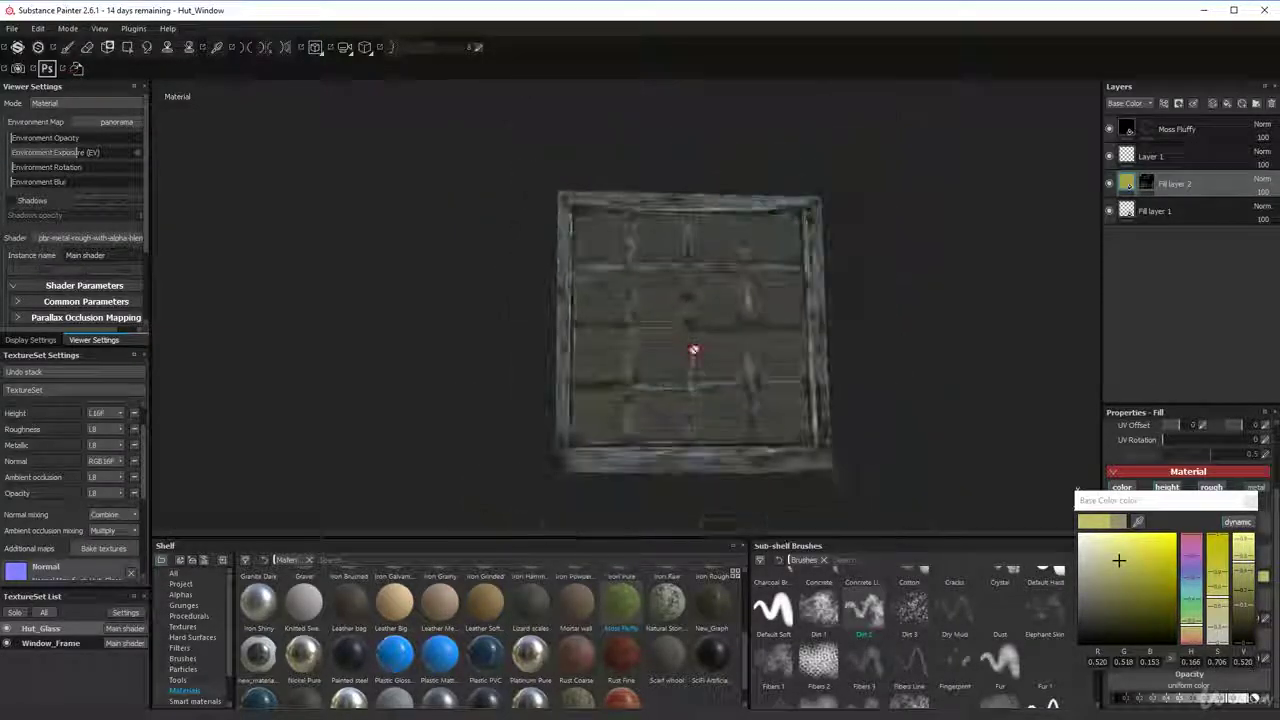
middle_click_drag(698, 352, 561, 366, "alt")
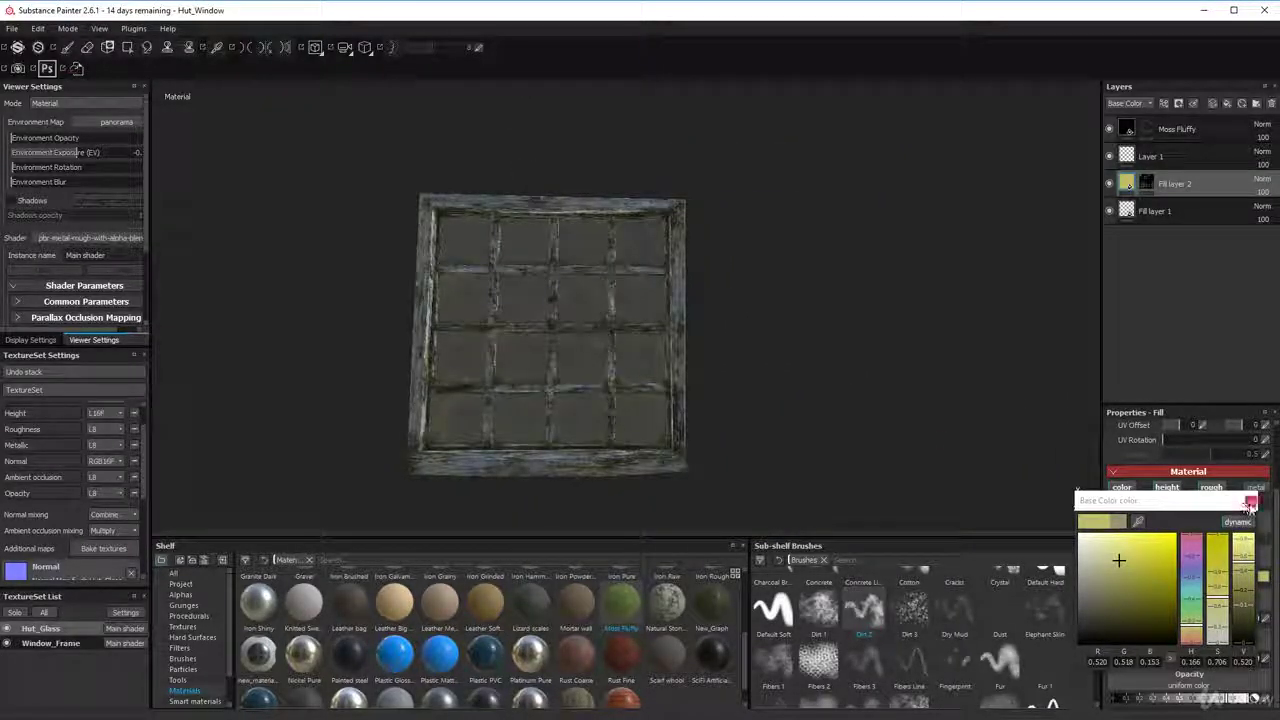
left_click(1250, 502)
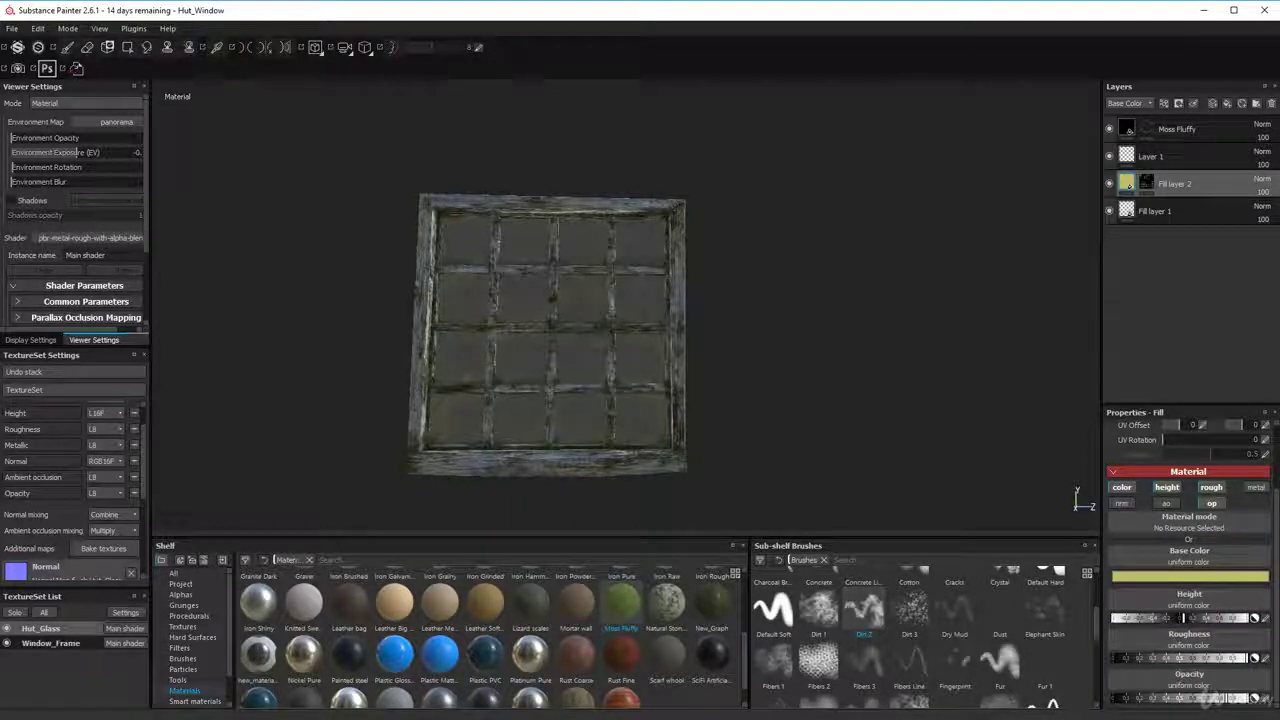
- Compare the glass with the reference photo WindowsHouseOld0261_2_M.jpg, viewing the panes close up and from a distance
mouse_move(0, 150)
left_mouse_down()
mouse_move(0, 163)
mouse_move(490, 189)
mouse_move(1186, 101)
mouse_move(1140, 109)
left_mouse_up()
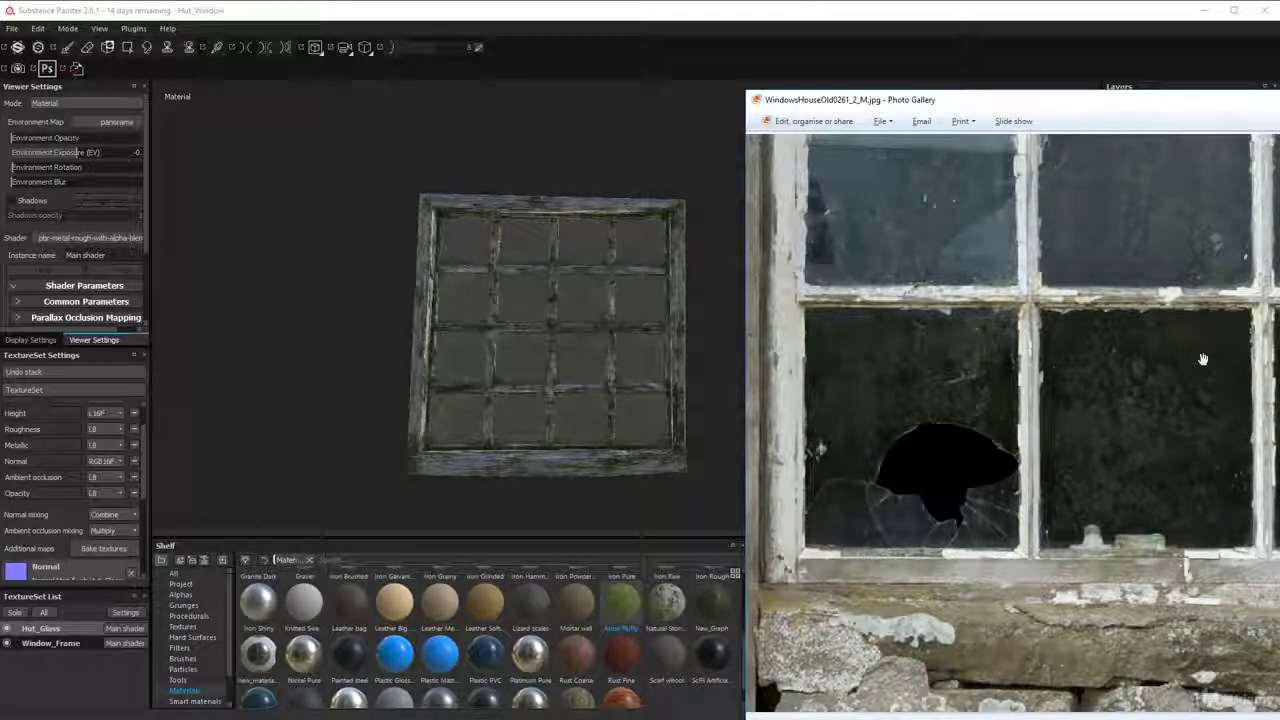
left_click_drag(593, 343, 480, 329, "alt")
scroll(502, 328, "up", 4)
scroll(598, 209, "up", 3)
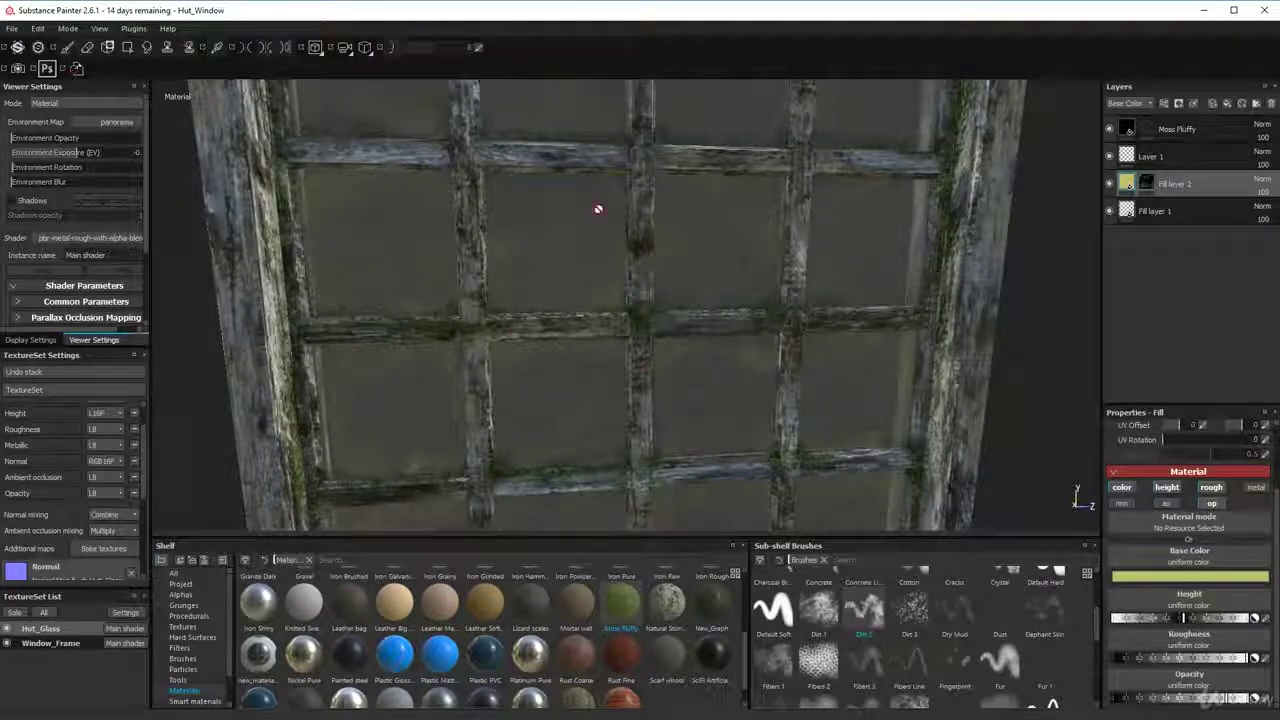
left_click_drag(591, 432, 522, 425, "alt")
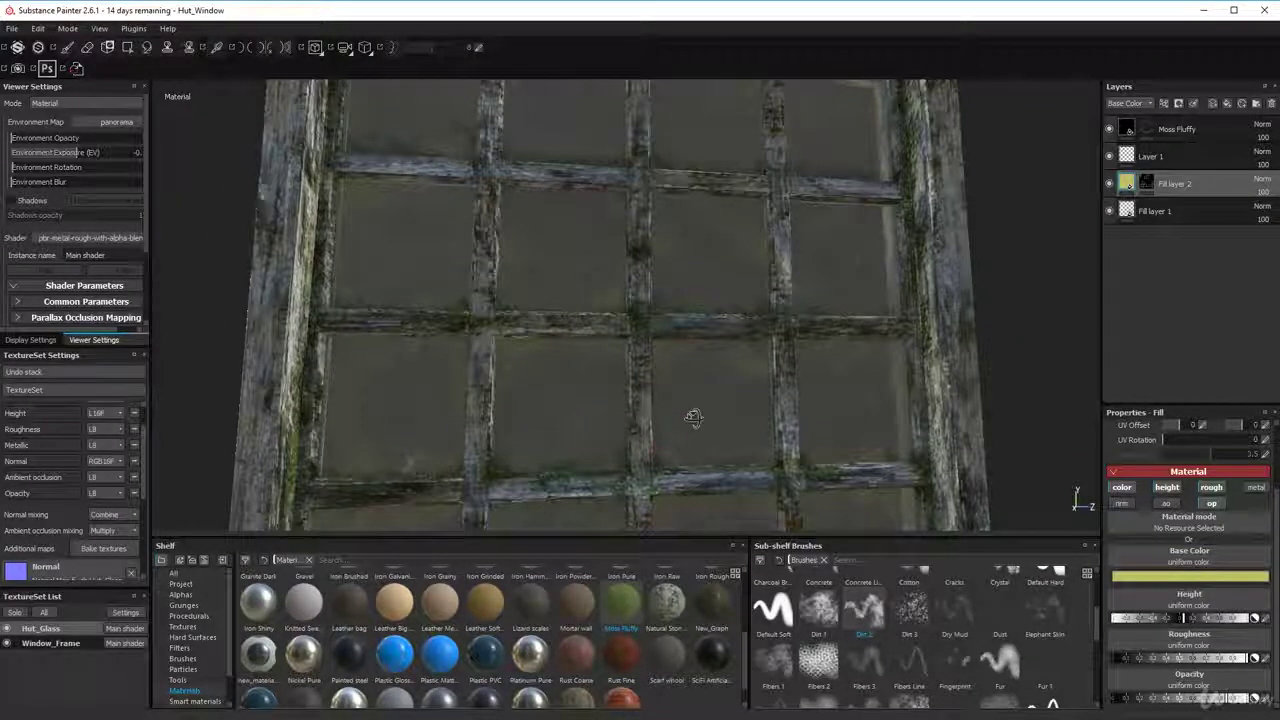
left_click_drag(694, 418, 725, 335, "alt")
scroll(725, 335, "down", 5)
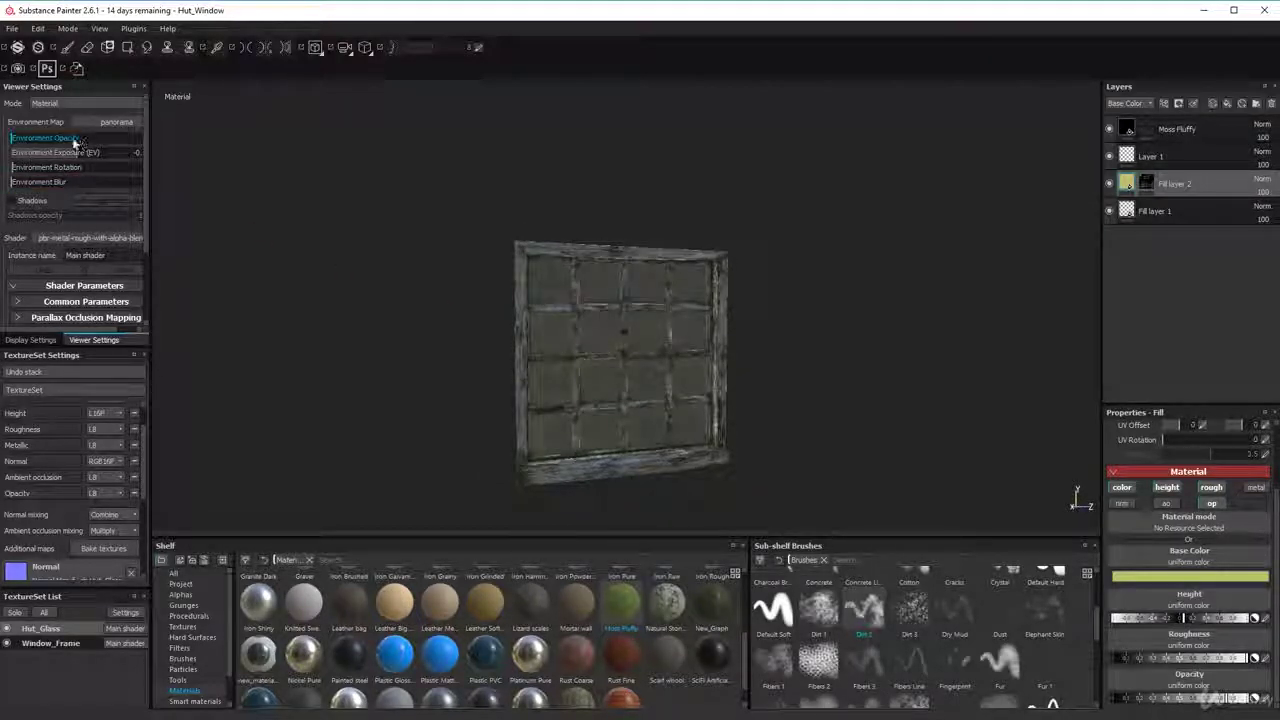
- Raise the environment opacity to maximum and check the glass transparency against the panorama from different angles
left_click_drag(73, 143, 174, 157)
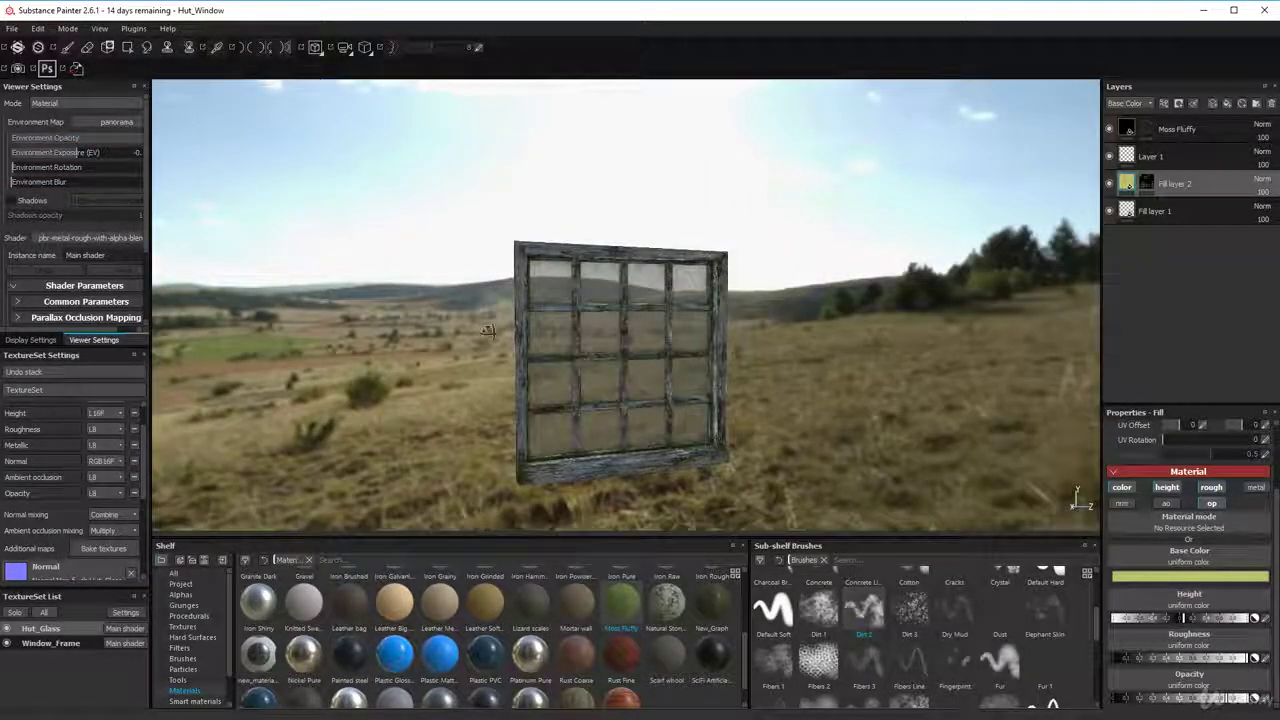
left_click_drag(487, 331, 873, 398, "alt")
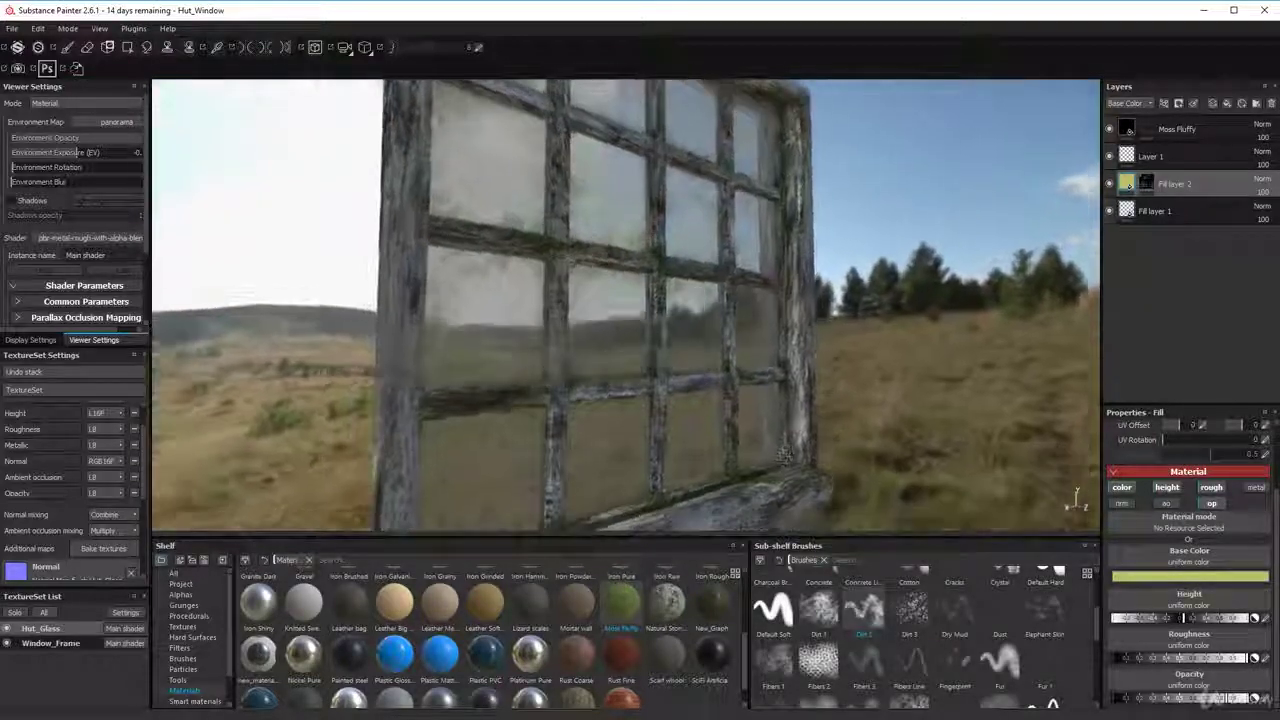
mouse_move(748, 460)
left_mouse_down("alt")
mouse_move(741, 478)
mouse_move(753, 450)
left_mouse_up("alt")
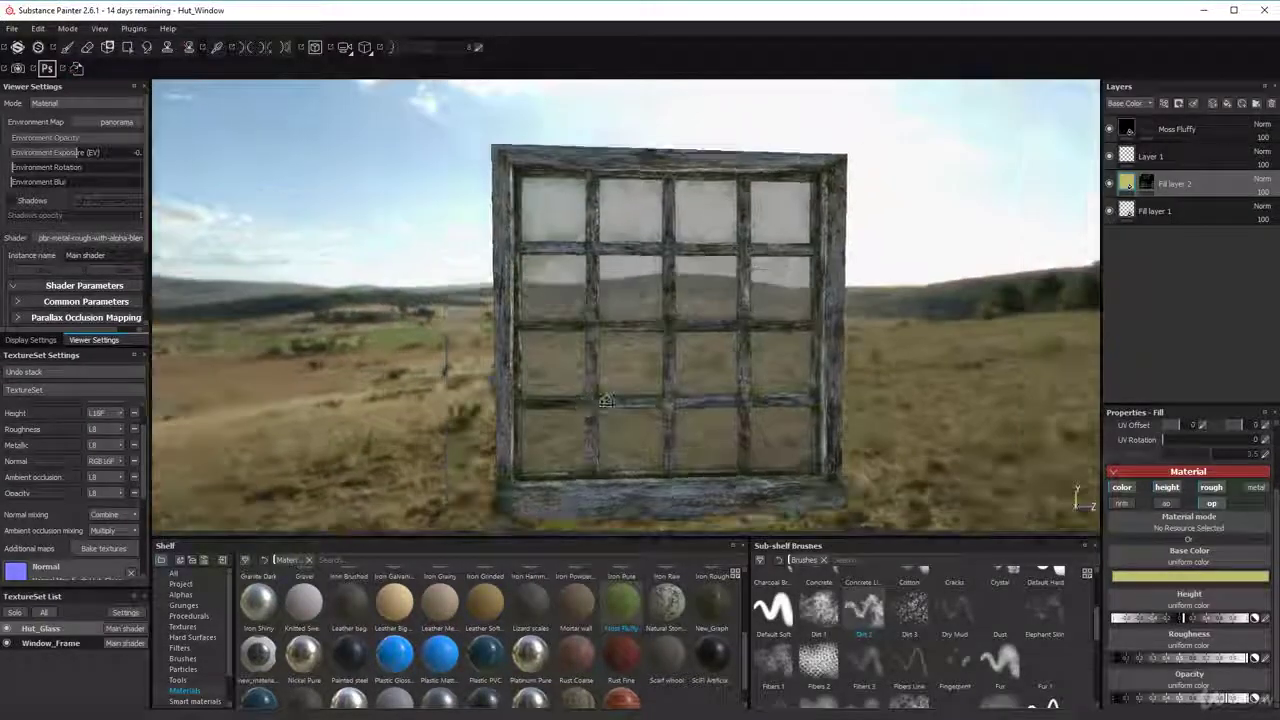
left_click_drag(625, 403, 661, 401, "alt")
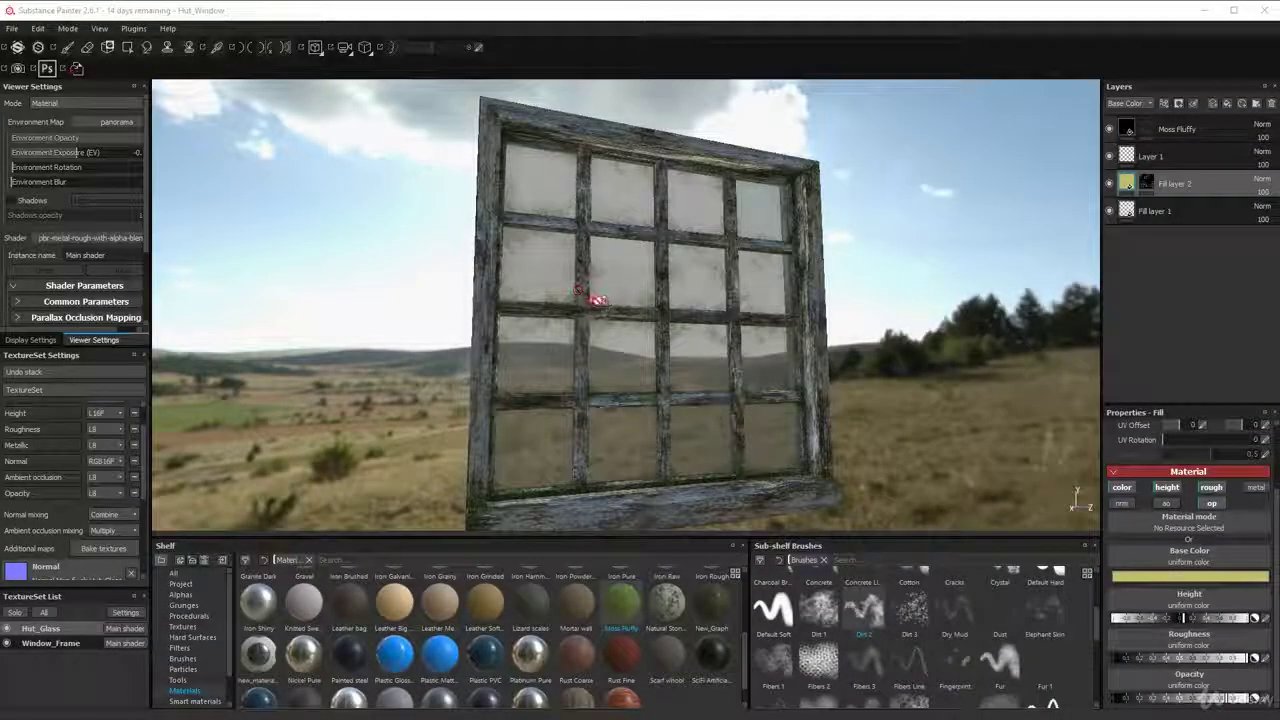
left_click_drag(597, 300, 645, 300, "alt")
left_click(624, 332)
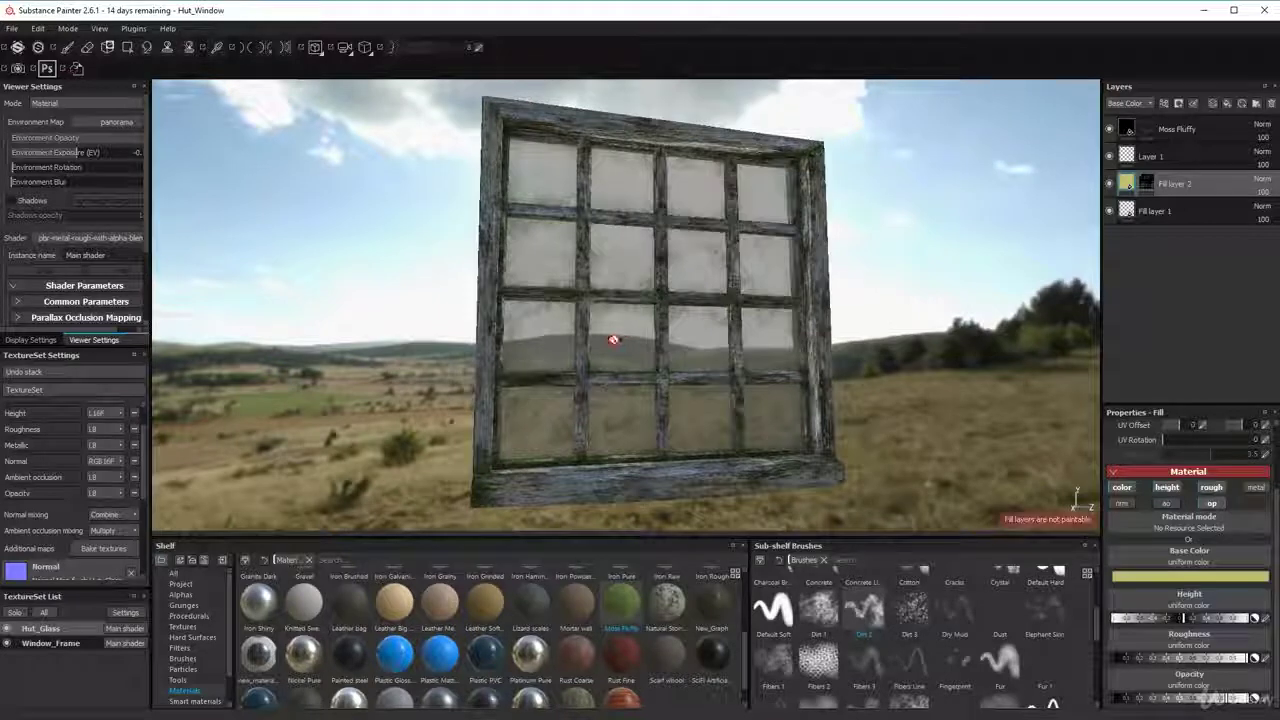
- Open the texture export settings, review the output sizes of Hut_Glass and Window_Frame, and close them without exporting
left_click(12, 28)
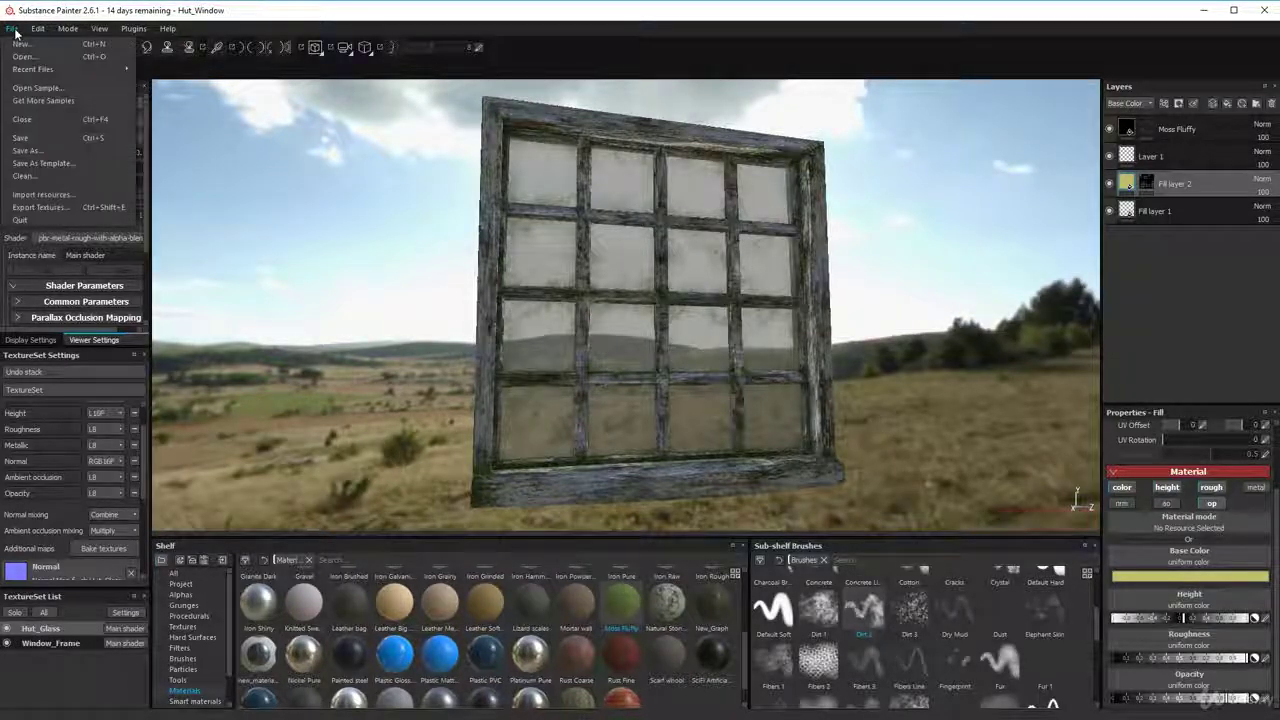
left_click(75, 206)
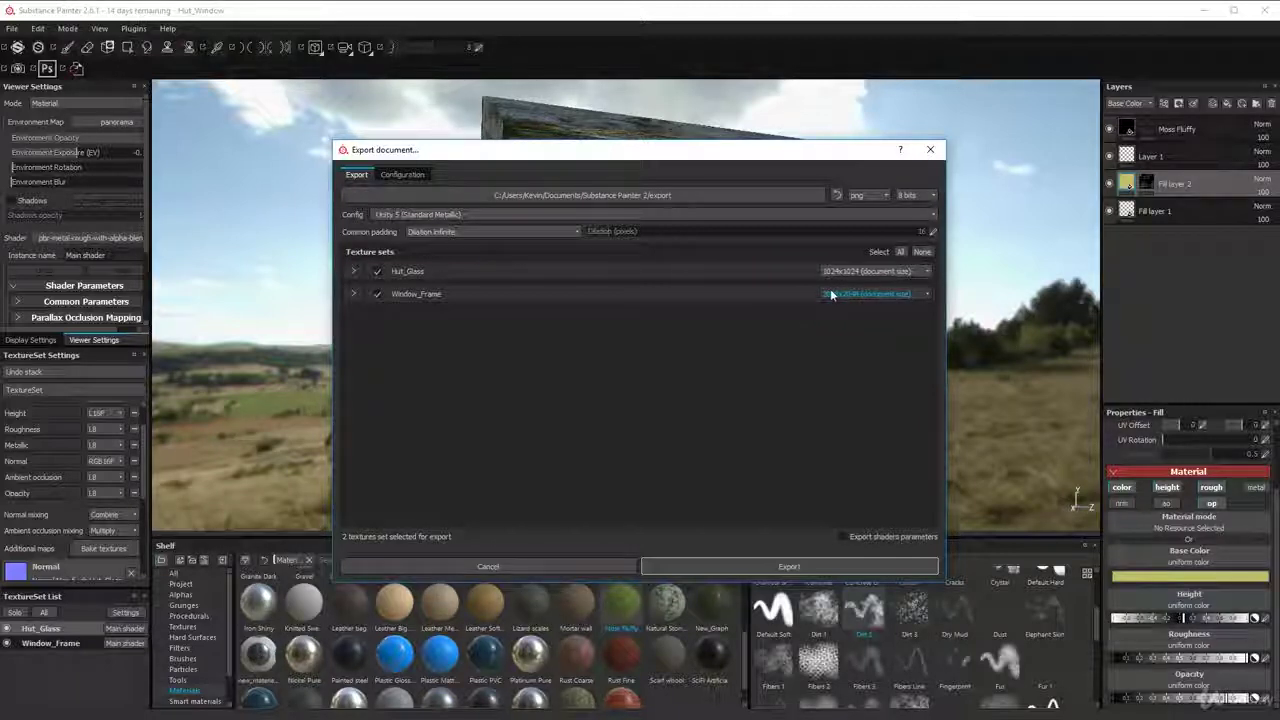
left_click_drag(662, 157, 553, 423)
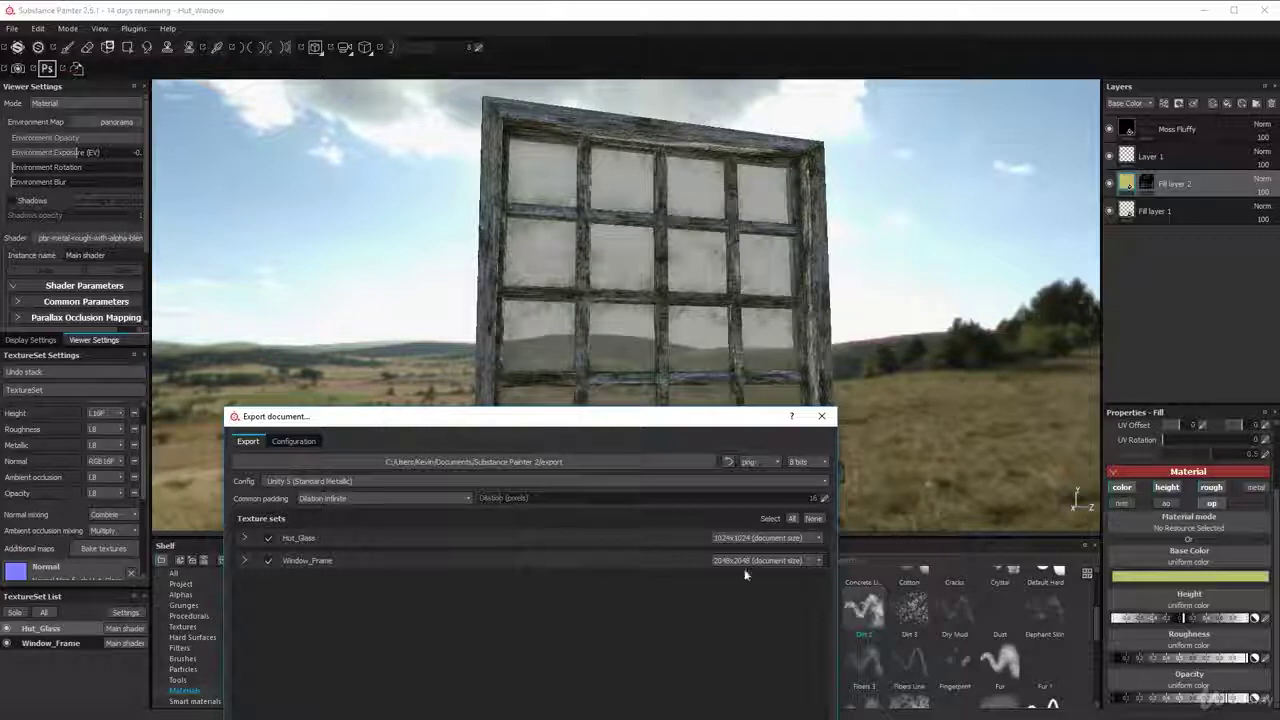
left_click(821, 415)
- Try a texture size of 512 for Hut_Glass and inspect the dirty panes close up
left_click_drag(709, 356, 572, 388, "alt")
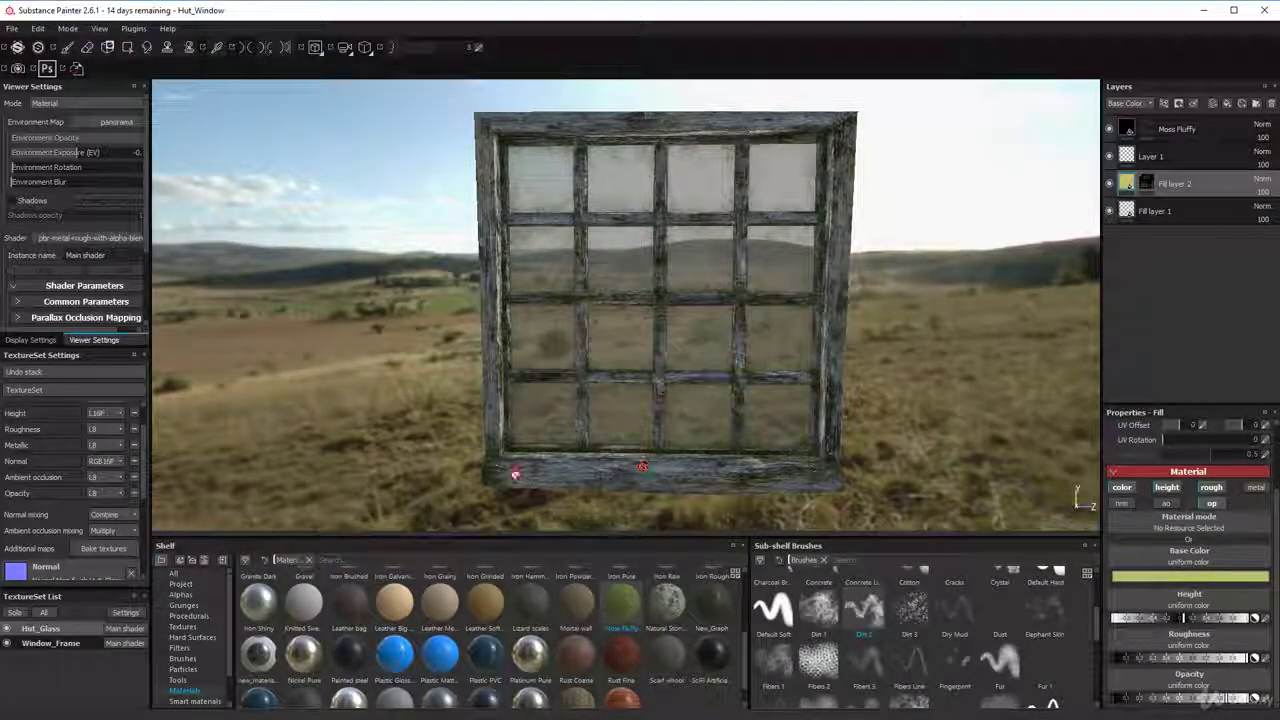
scroll(70, 430, "up", 2)
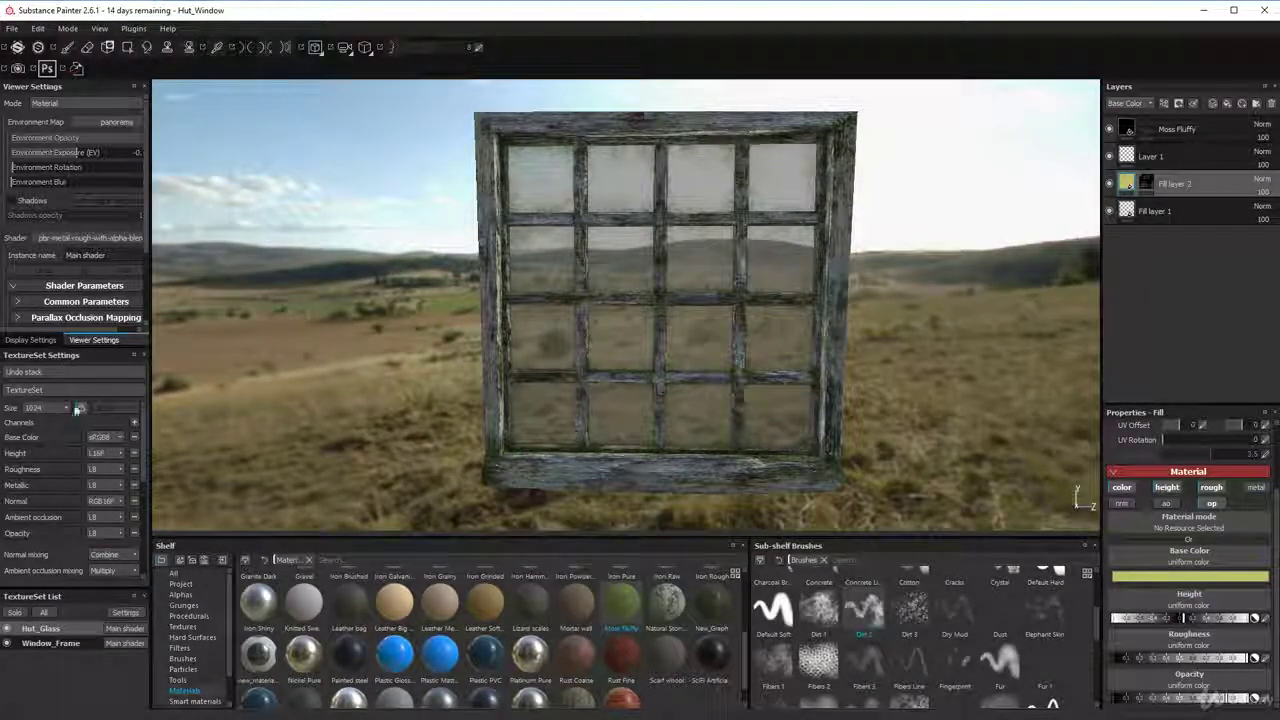
left_click(70, 409)
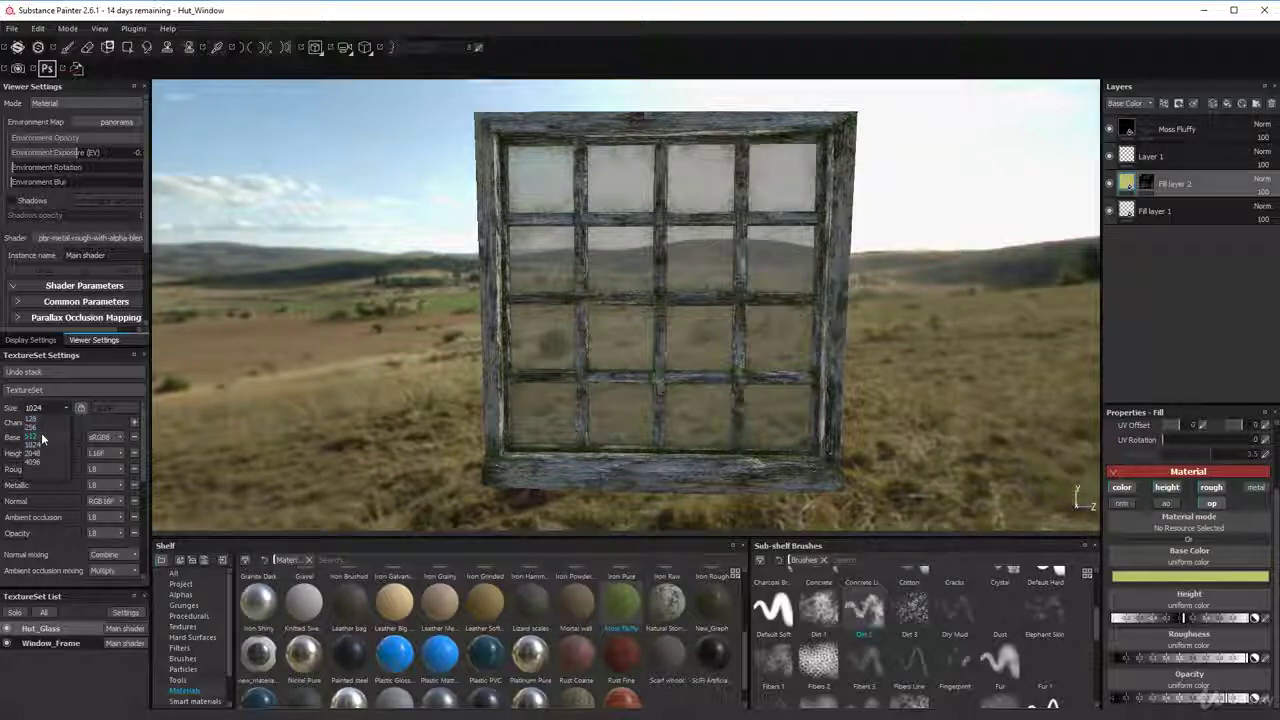
left_click(41, 436)
left_click_drag(626, 386, 600, 310, "alt")
scroll(640, 362, "up", 6)
scroll(643, 332, "up", 5)
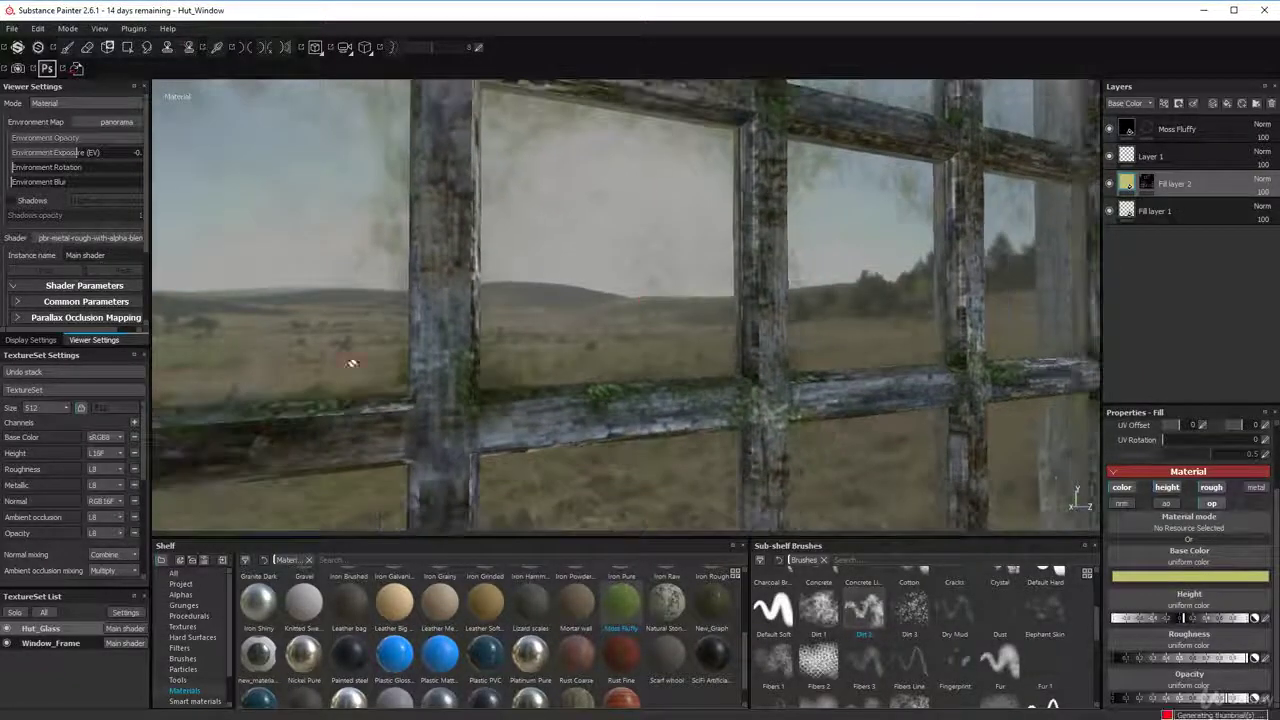
- Restore the Hut_Glass texture size to 1024 and check the dirt detail on the panes
left_click(58, 409)
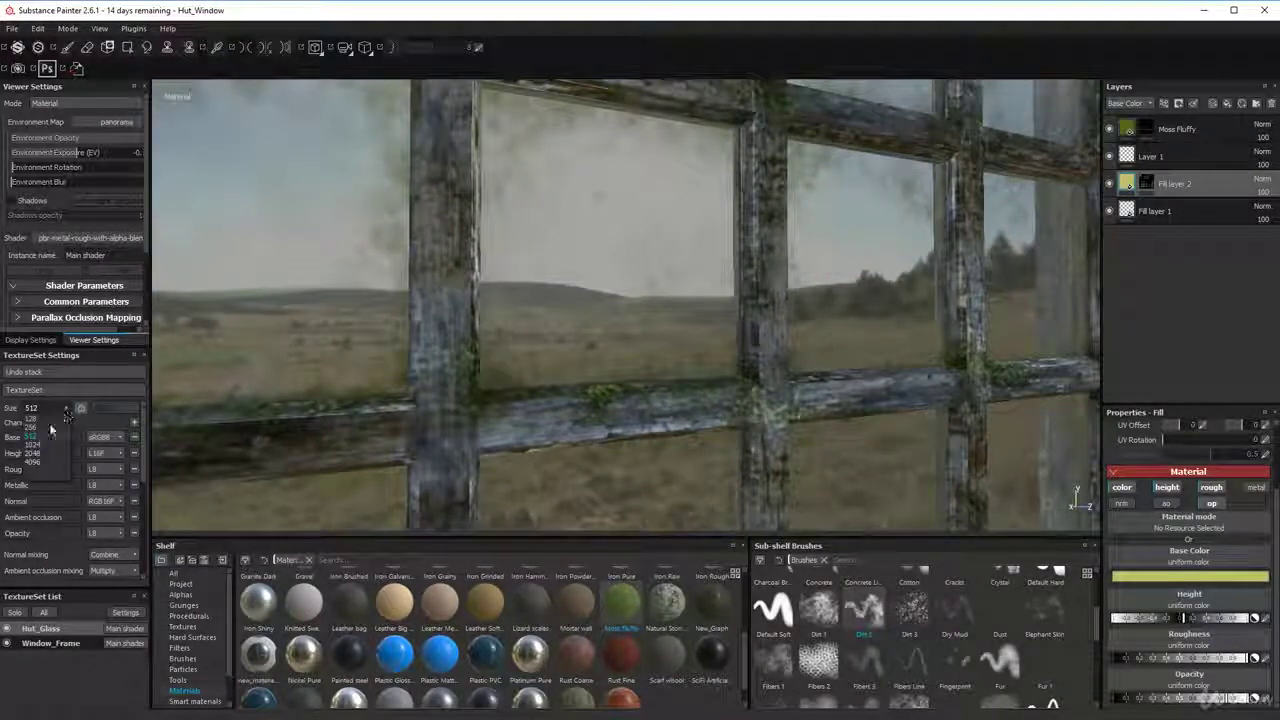
left_click(44, 445)
left_click_drag(571, 314, 459, 330, "alt")
scroll(485, 346, "down", 5)
left_click_drag(537, 361, 476, 370, "alt")
left_click_drag(738, 492, 783, 497, "alt")
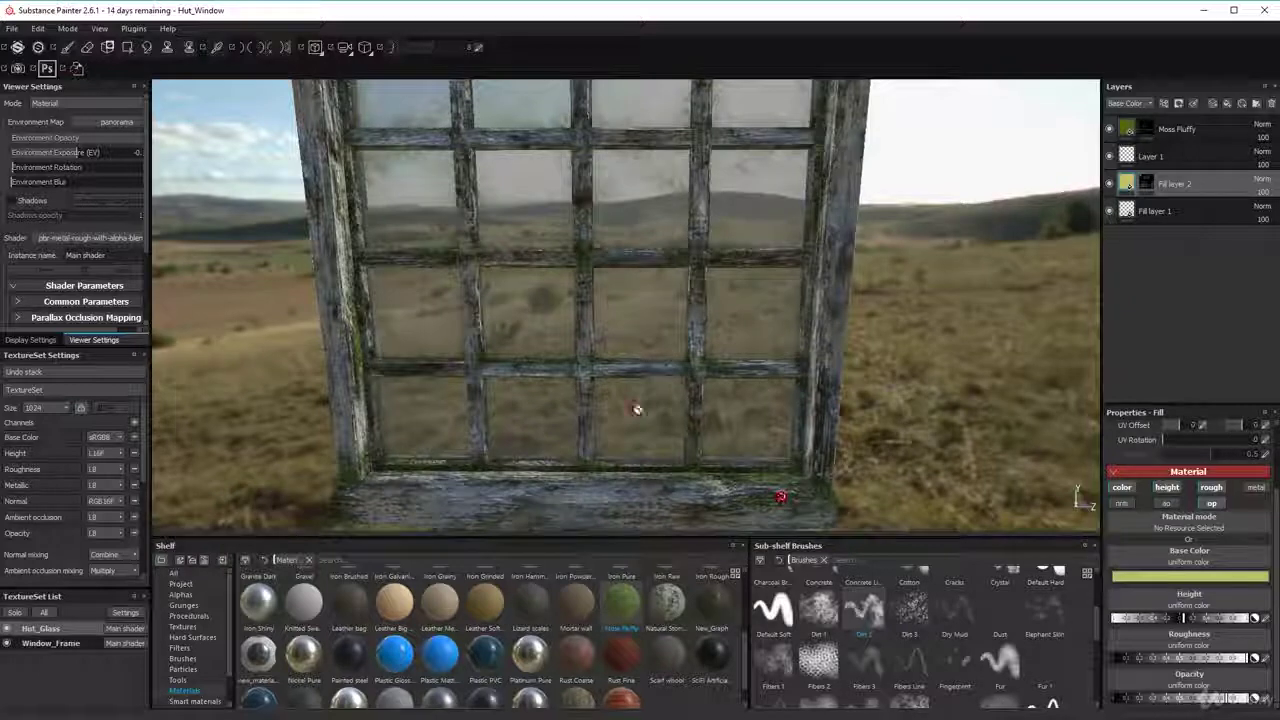
- Examine the finished window from the front, the back and oblique angles, checking how the dirty glass reads against the panorama
scroll(639, 407, "down", 5)
left_click_drag(640, 406, 570, 400, "alt")
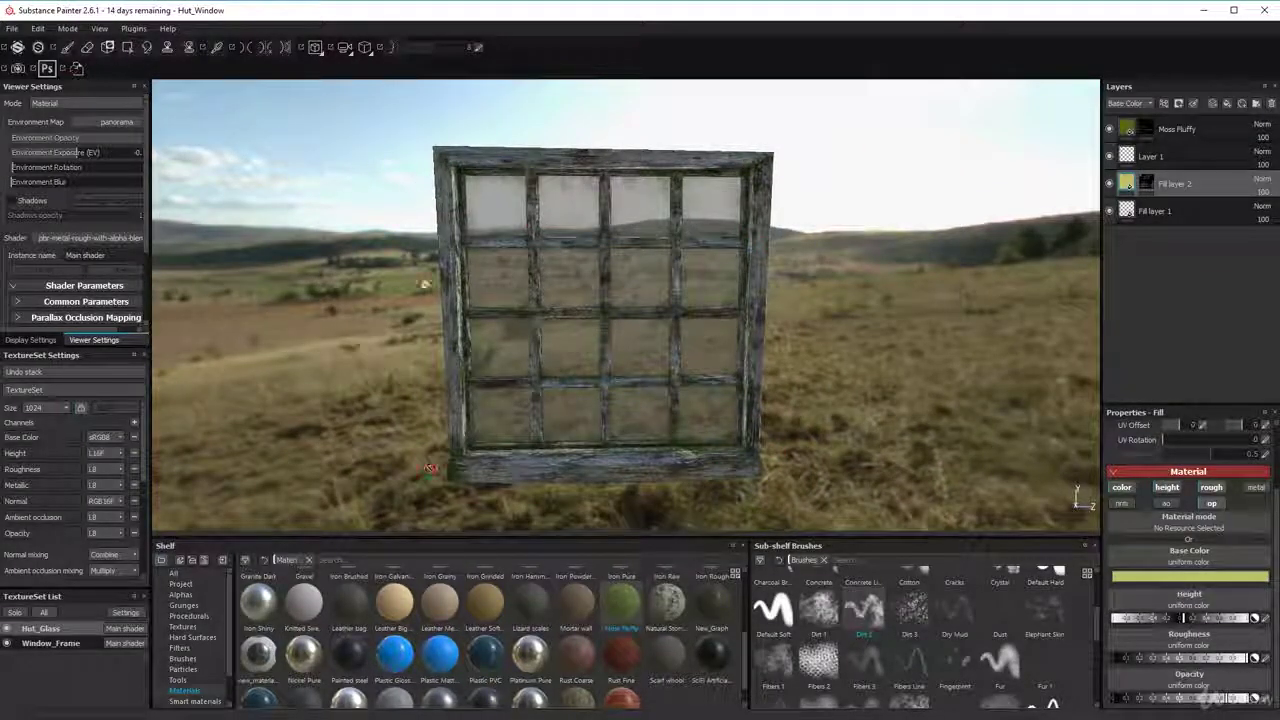
left_click_drag(525, 457, 817, 283, "alt")
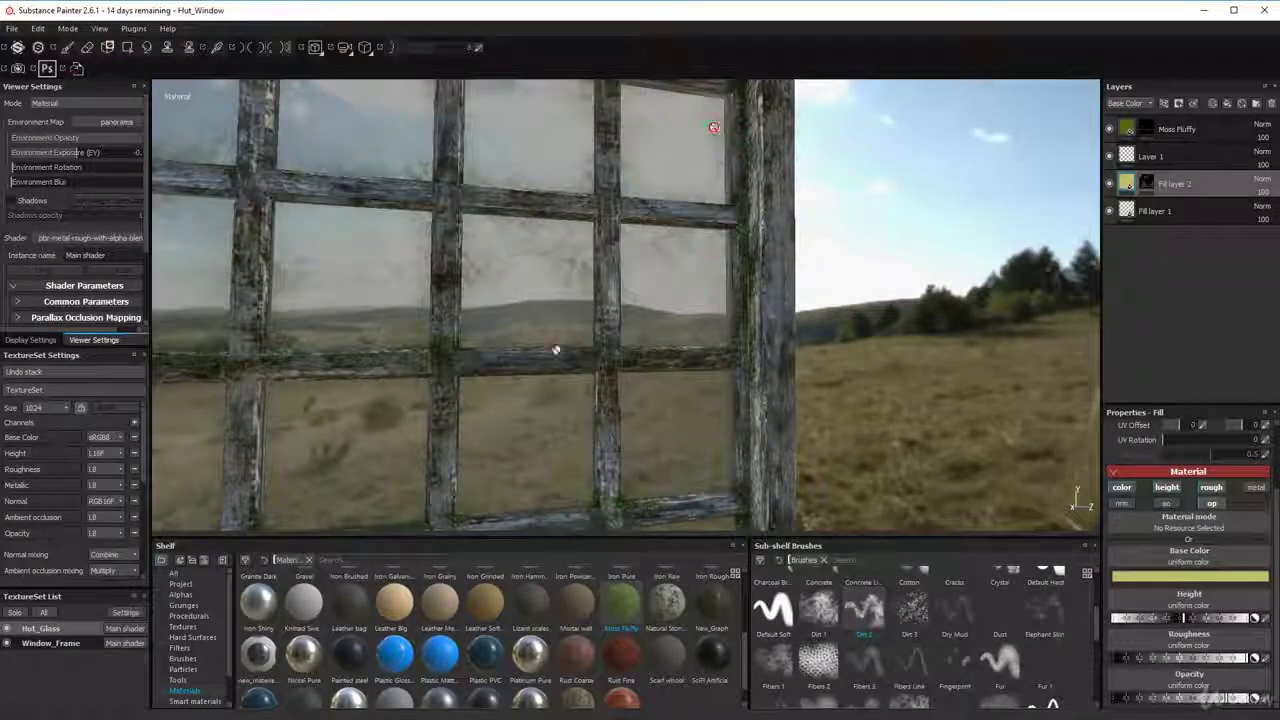
left_click_drag(714, 128, 730, 460, "alt")
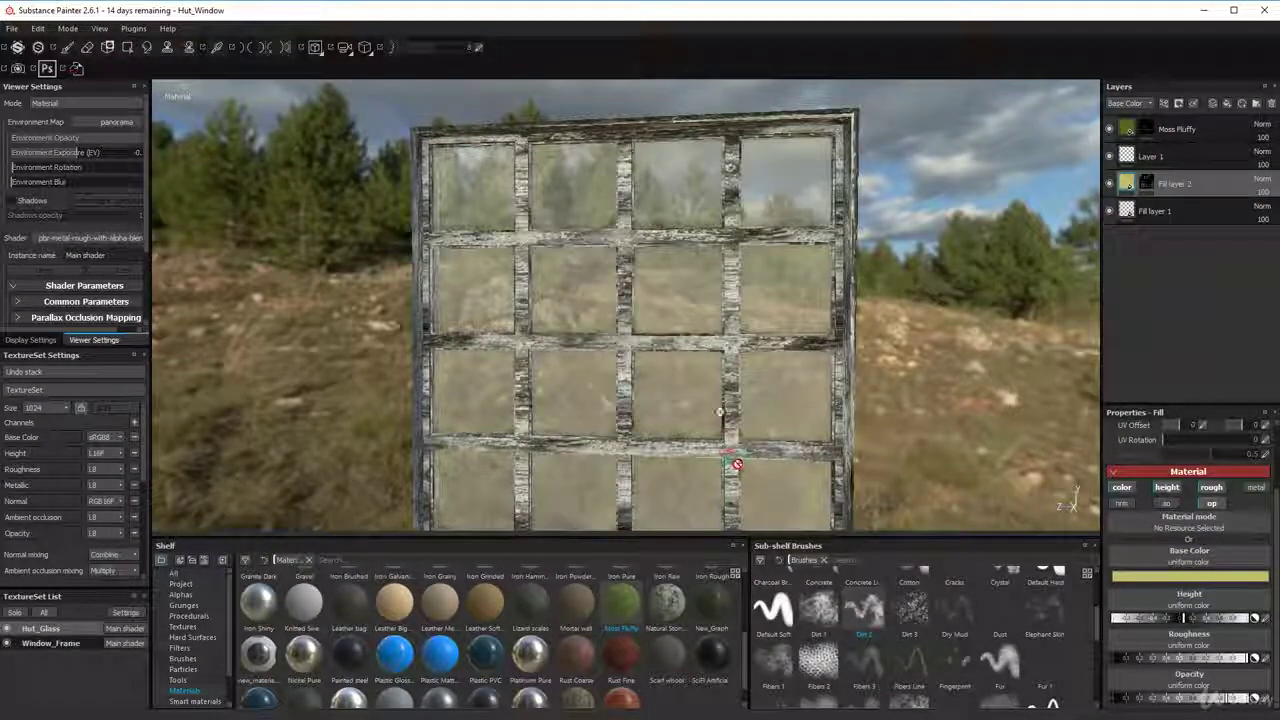
left_click_drag(714, 264, 680, 300, "alt")
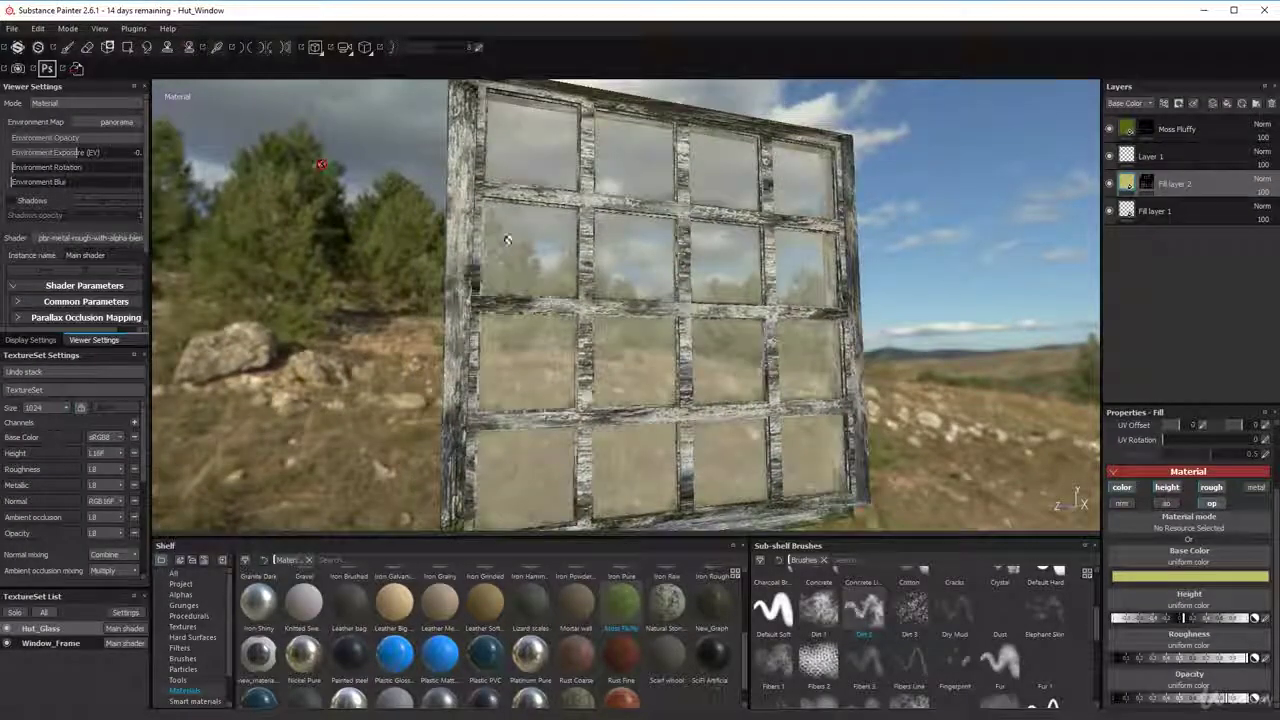
left_click_drag(584, 500, 697, 239, "alt")
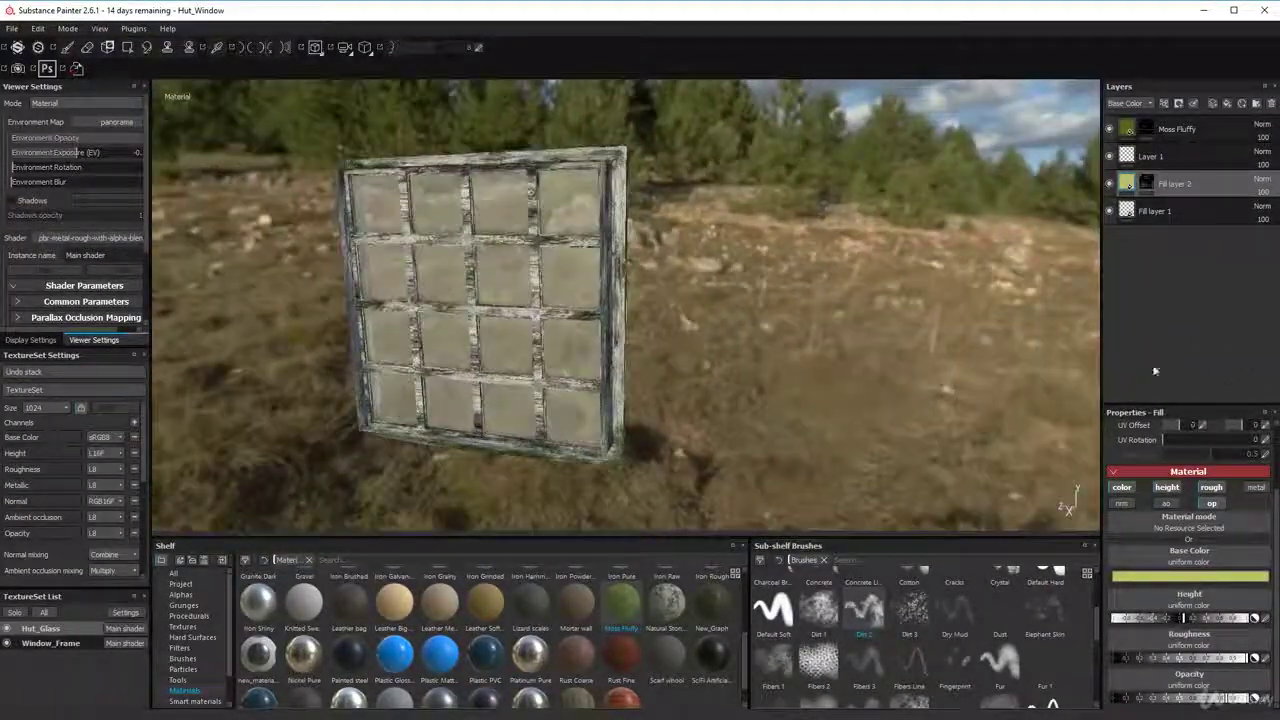
left_click_drag(672, 337, 36, 315, "alt")
middle_click_drag(516, 281, 477, 274, "alt")
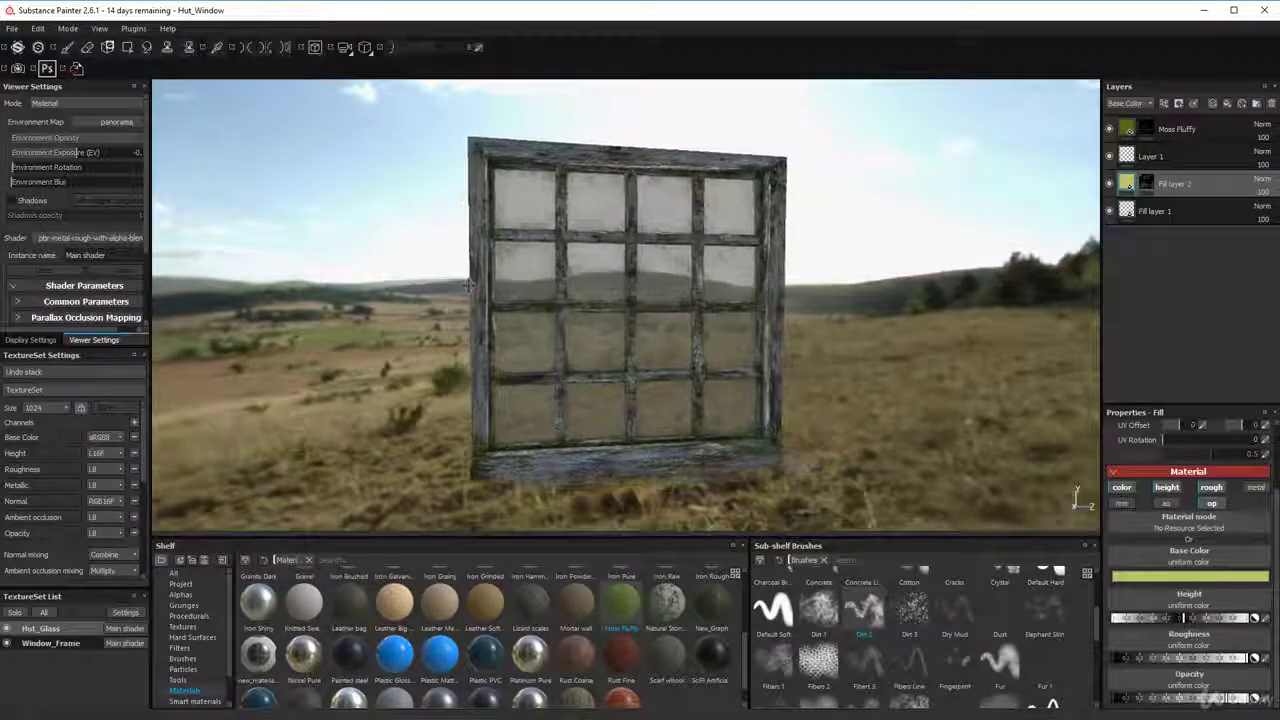
right_click_drag(477, 274, 528, 266, "alt")
left_click_drag(609, 274, 589, 257, "alt")
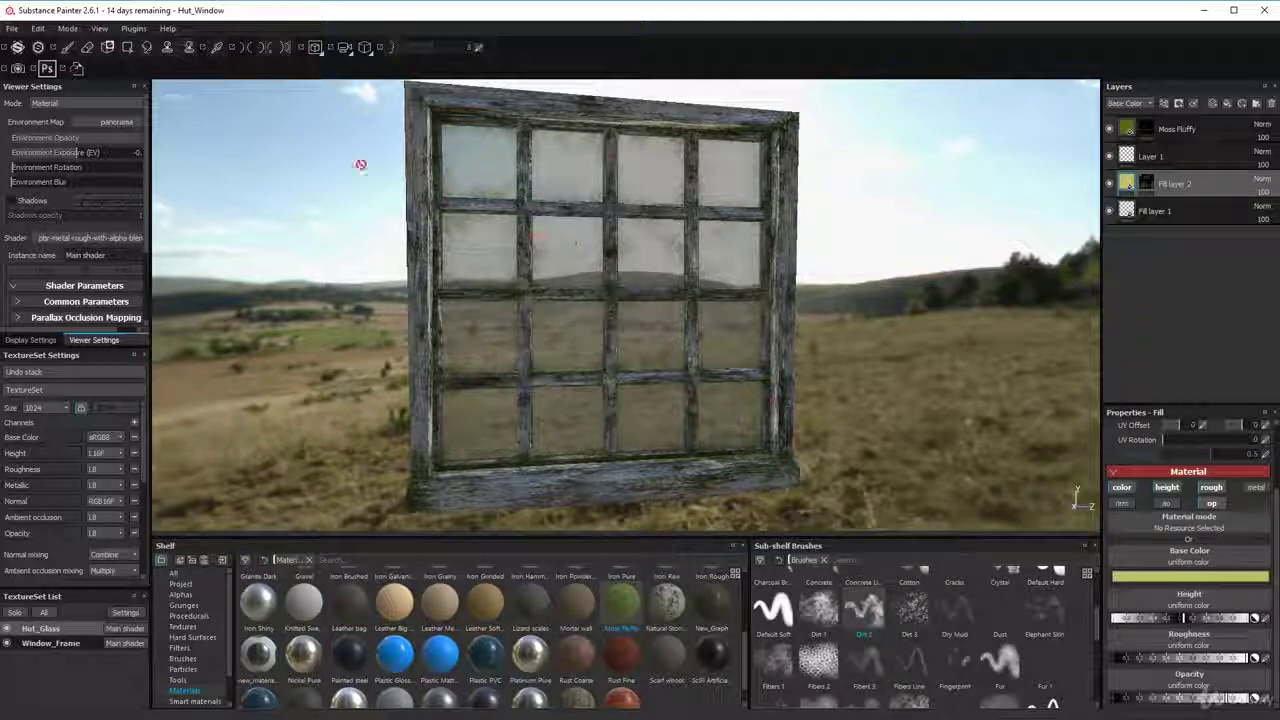
- Open the texture export settings and browse for the output location to TAG_Raw_Project_Files > Meshes > Textures > Hut
left_click(12, 28)
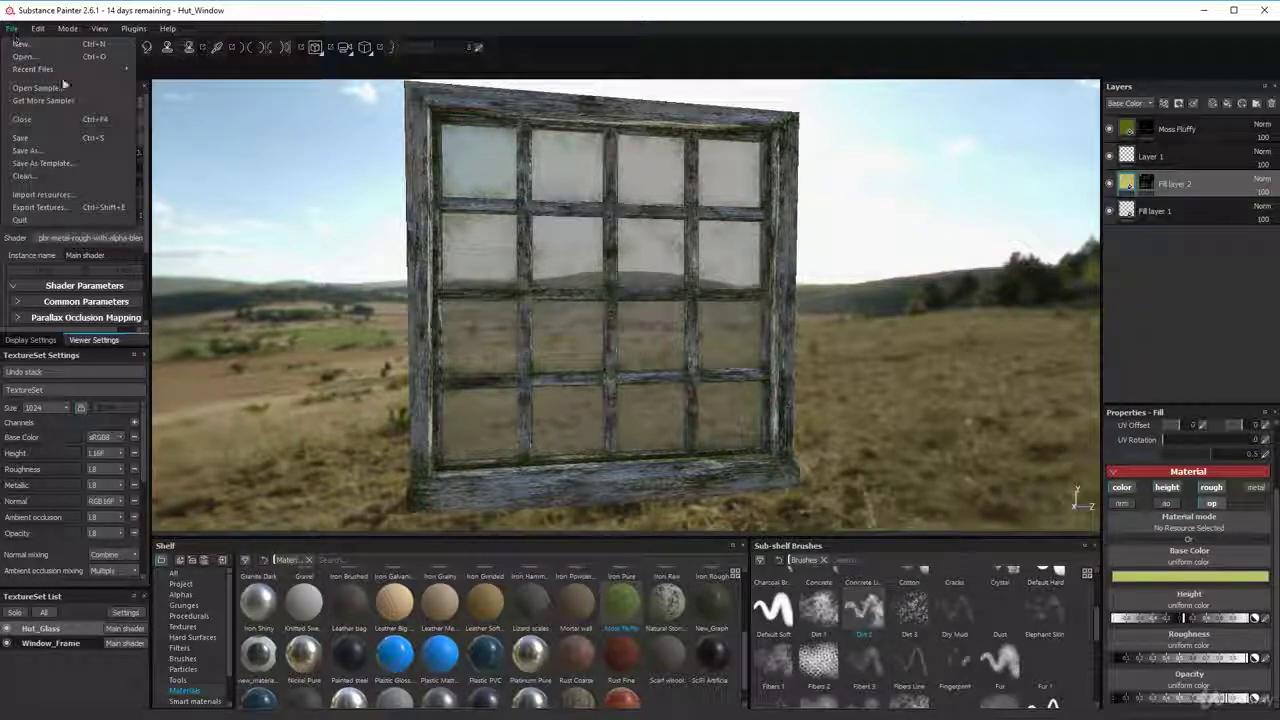
left_click(74, 208)
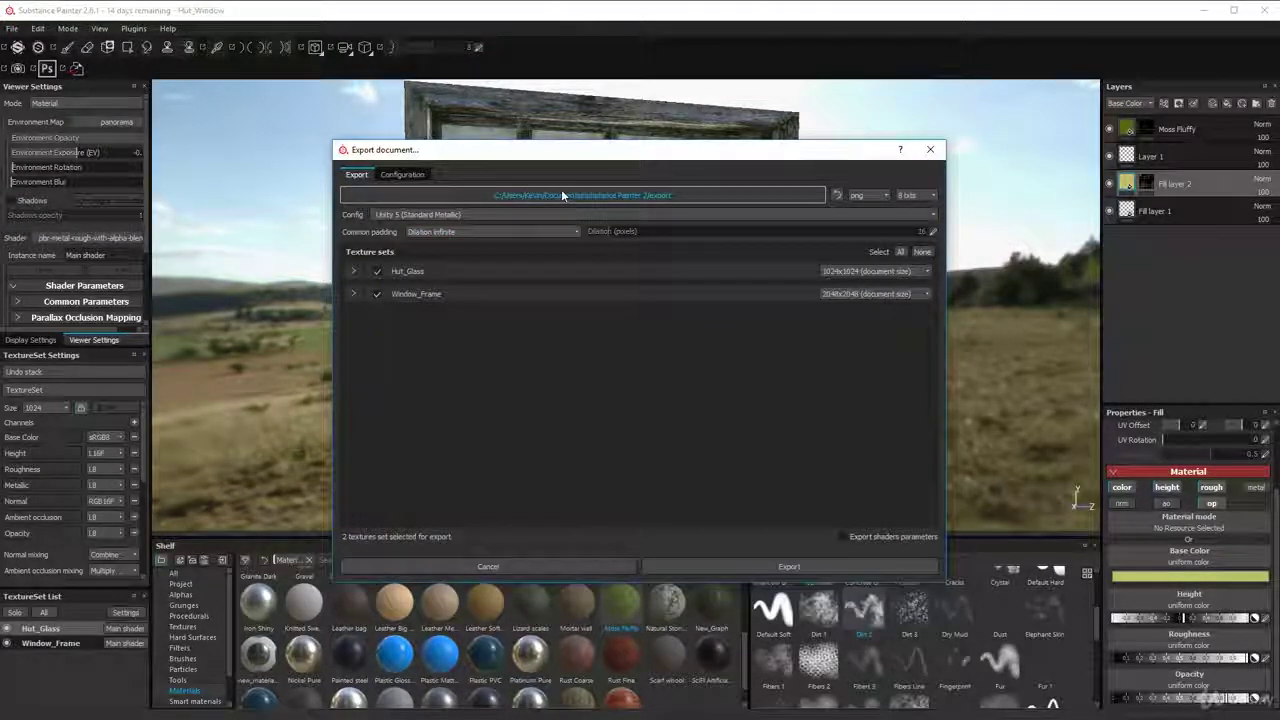
left_click(560, 195)
left_click(582, 266)
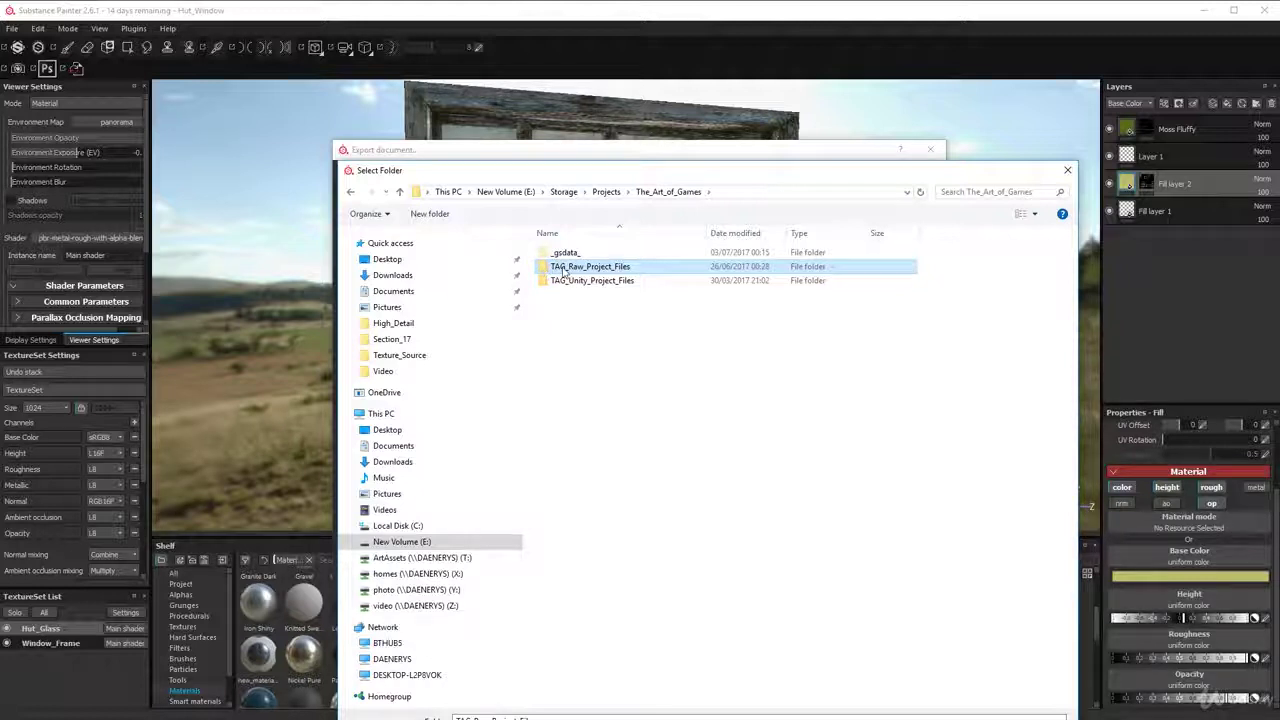
double_click(628, 268)
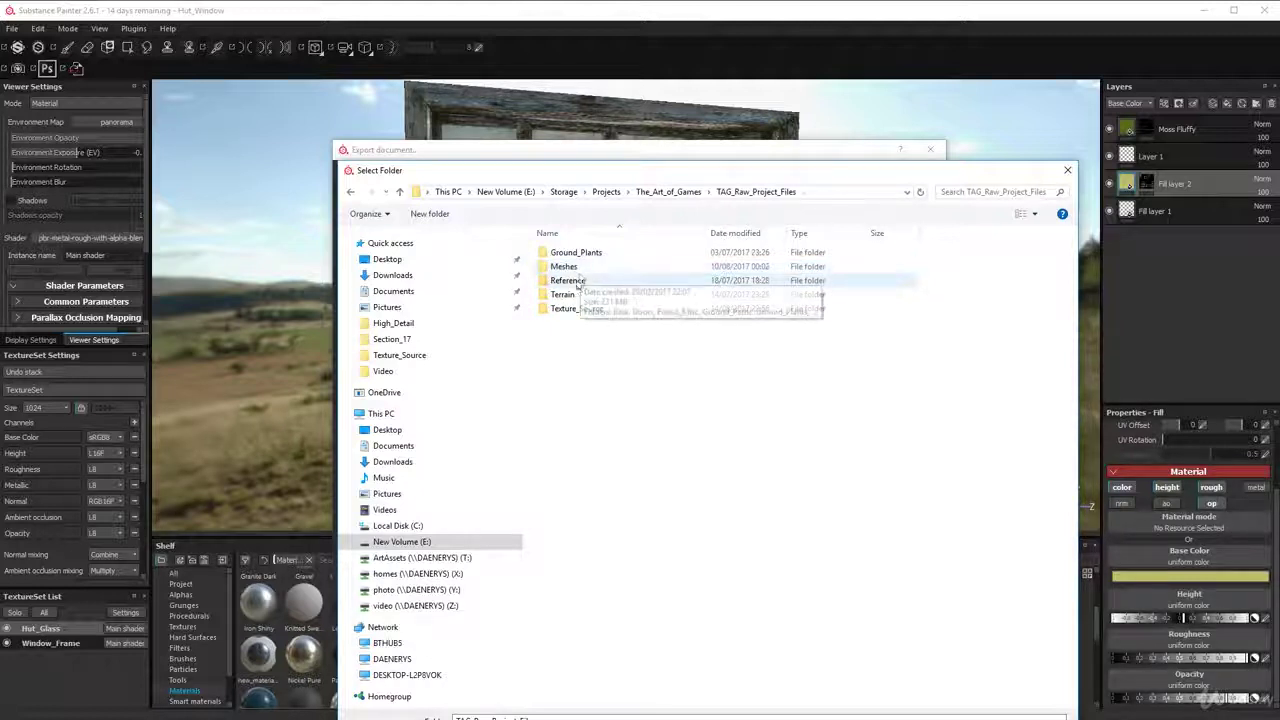
double_click(574, 267)
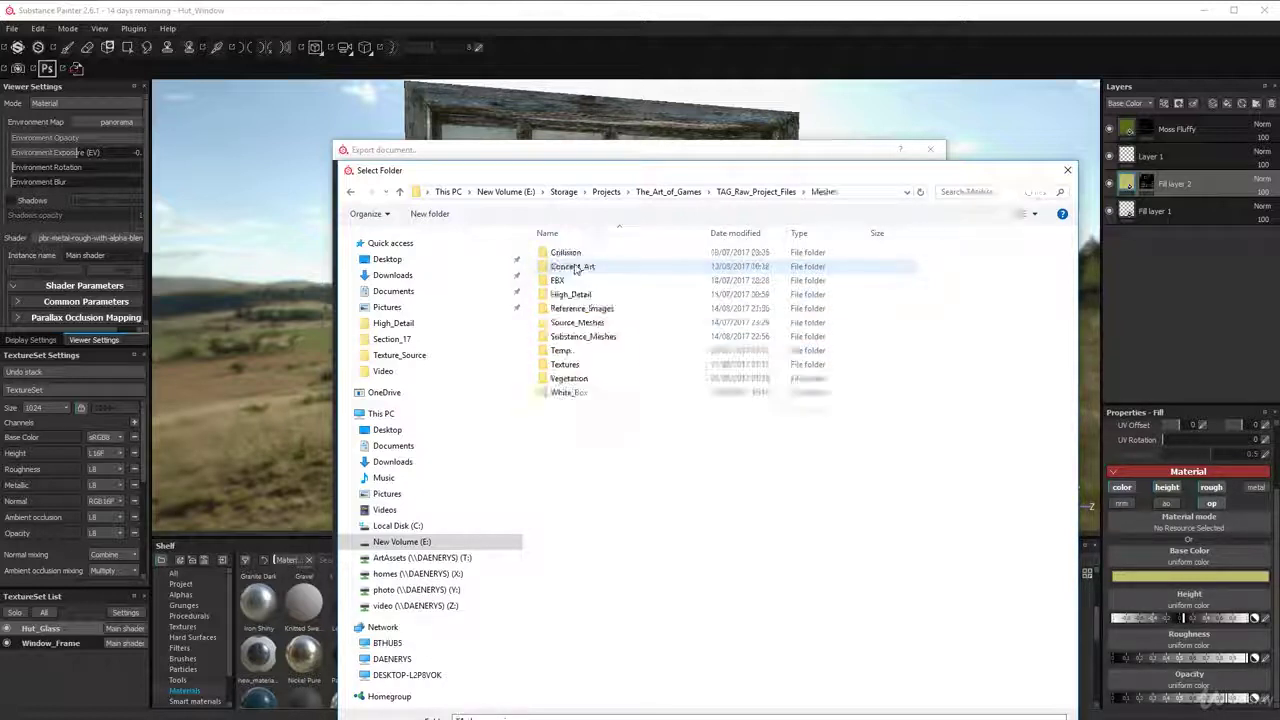
double_click(562, 365)
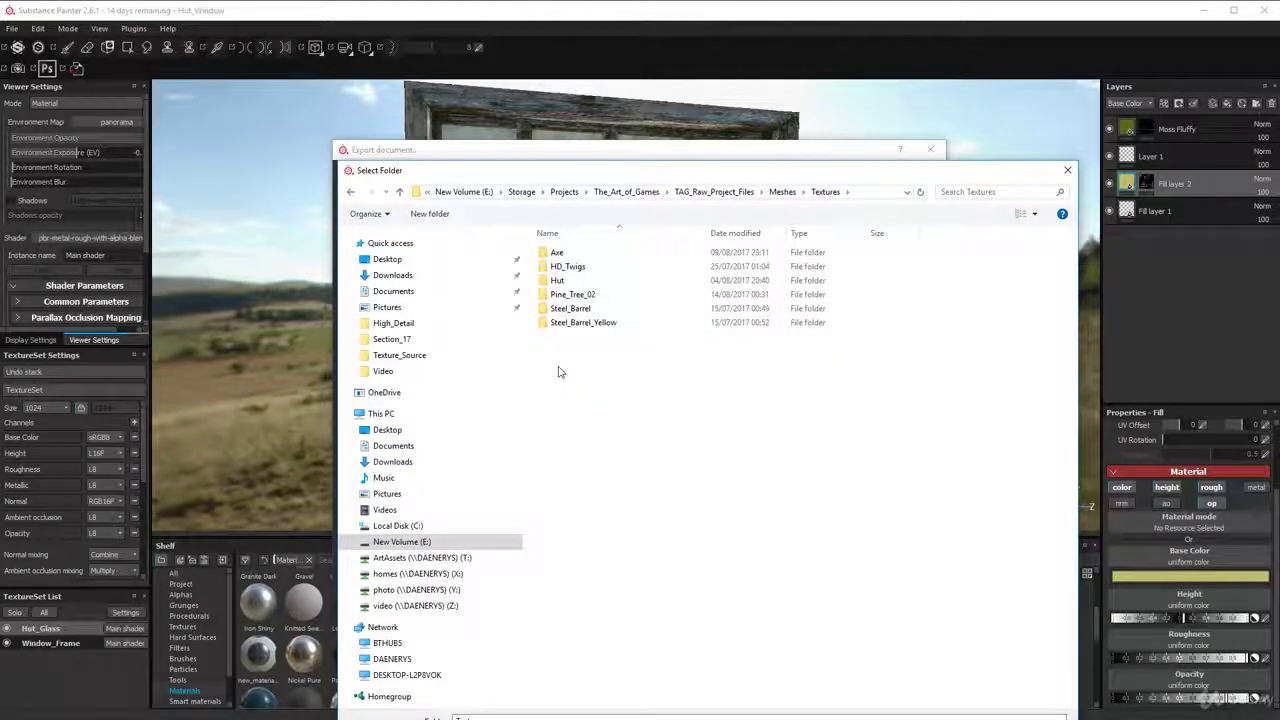
left_click(557, 283)
double_click(557, 283)
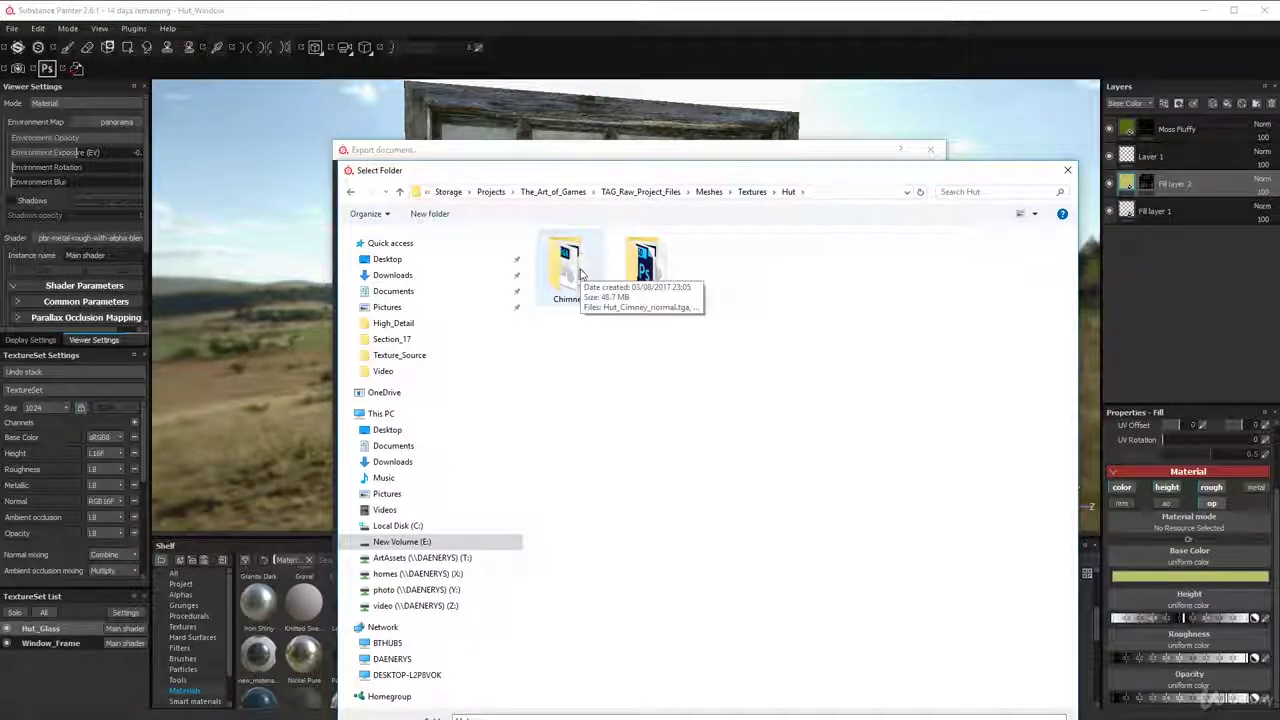
- Create a folder named Window inside Hut and choose it as the export destination
right_click(671, 377)
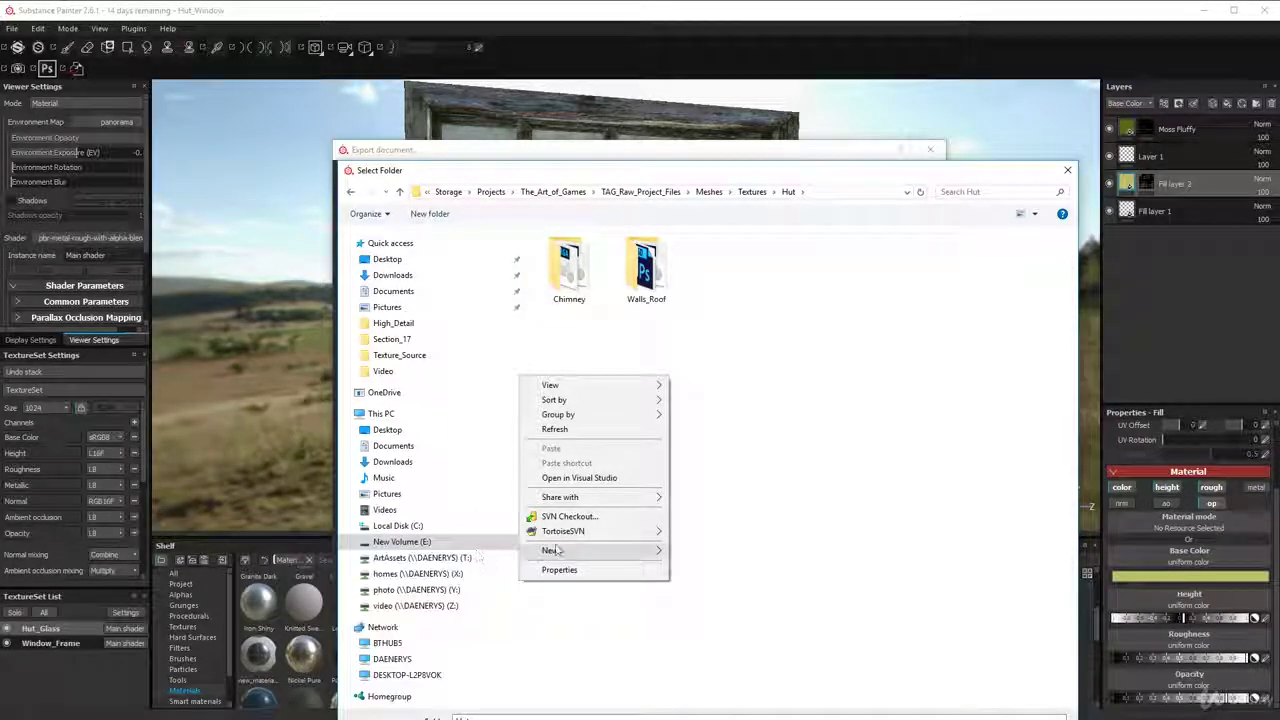
mouse_move(600, 550)
left_click(457, 551)
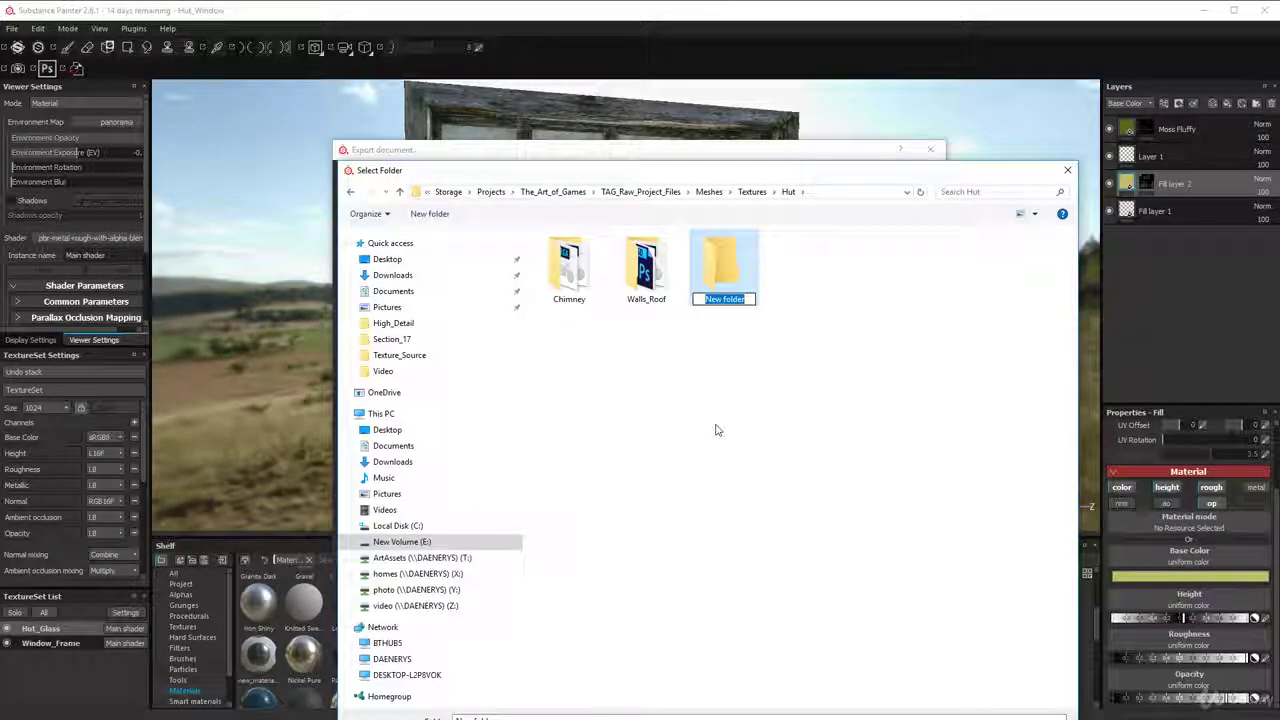
type("Wind")
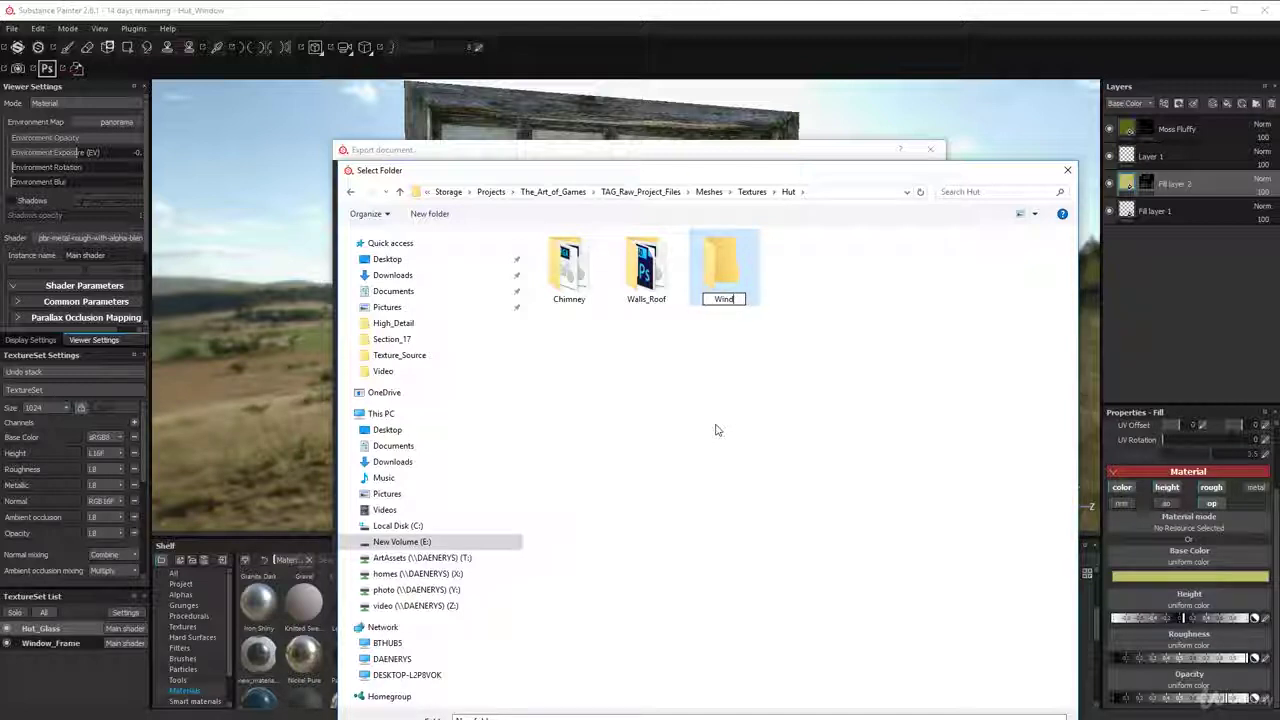
type("ow")
key("Return")
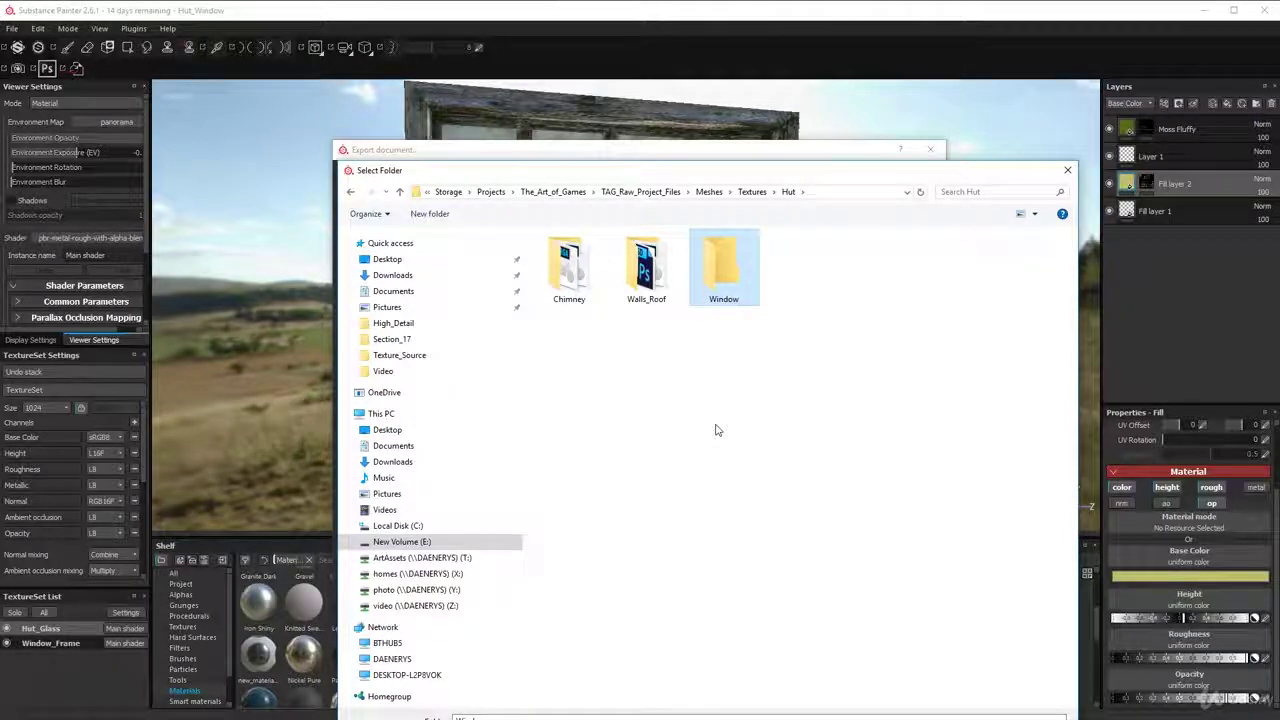
double_click(724, 268)
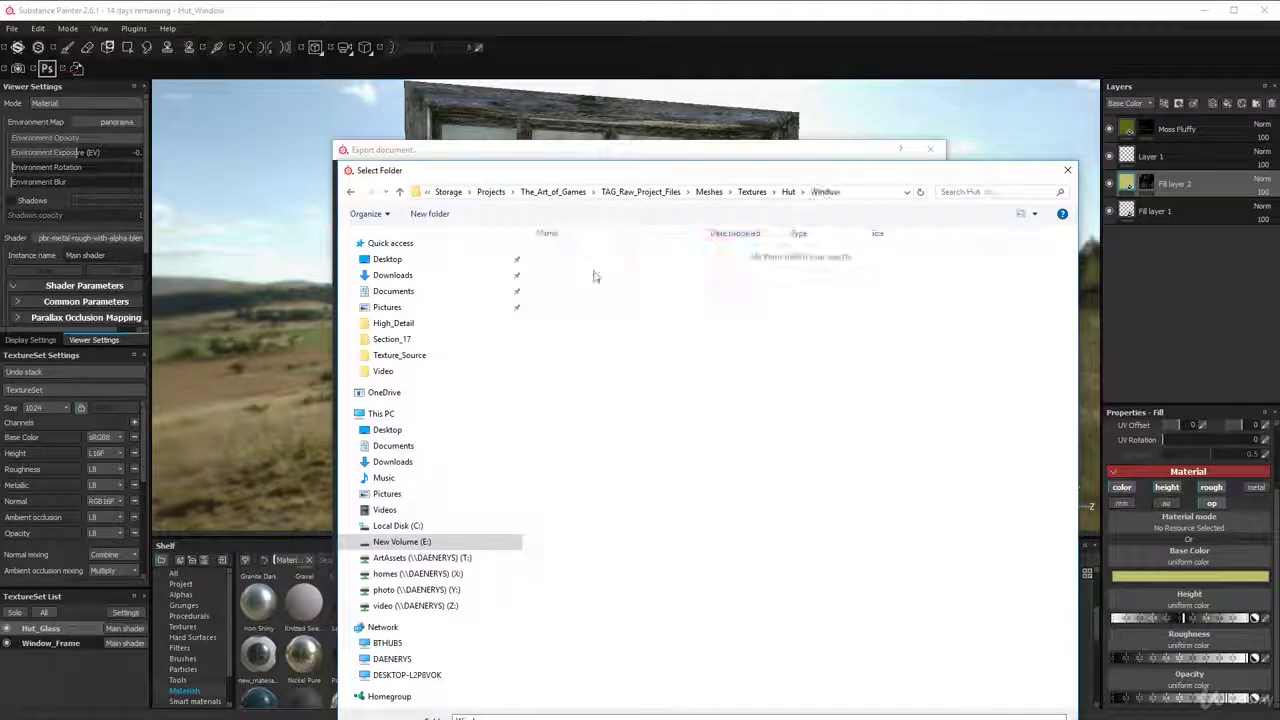
key("Return")
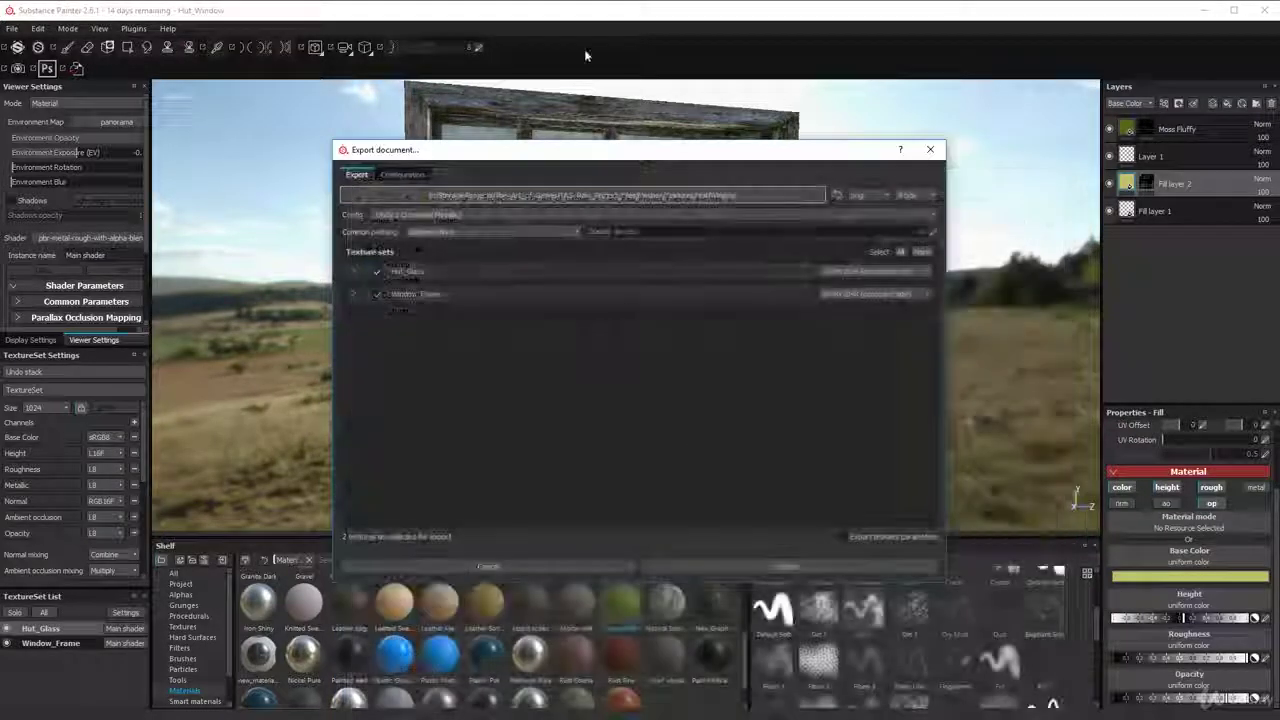
- Set the export file format to targa
left_click(878, 197)
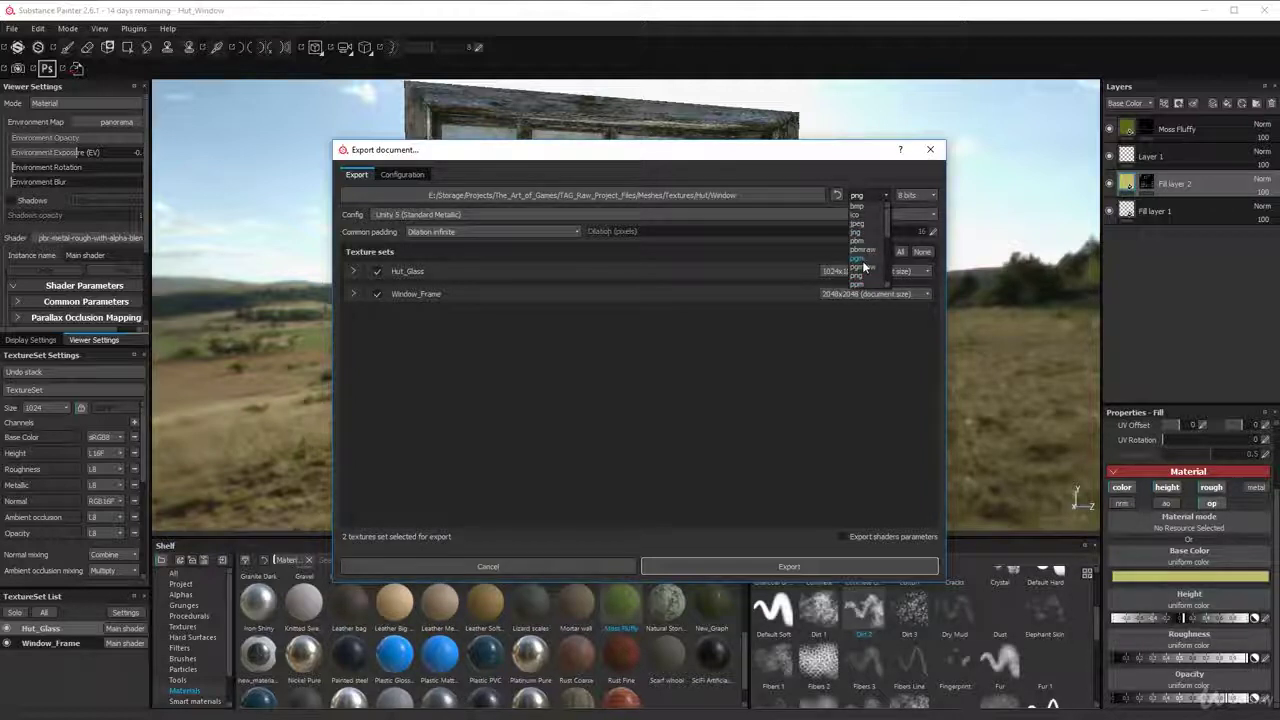
scroll(863, 266, "down", 1)
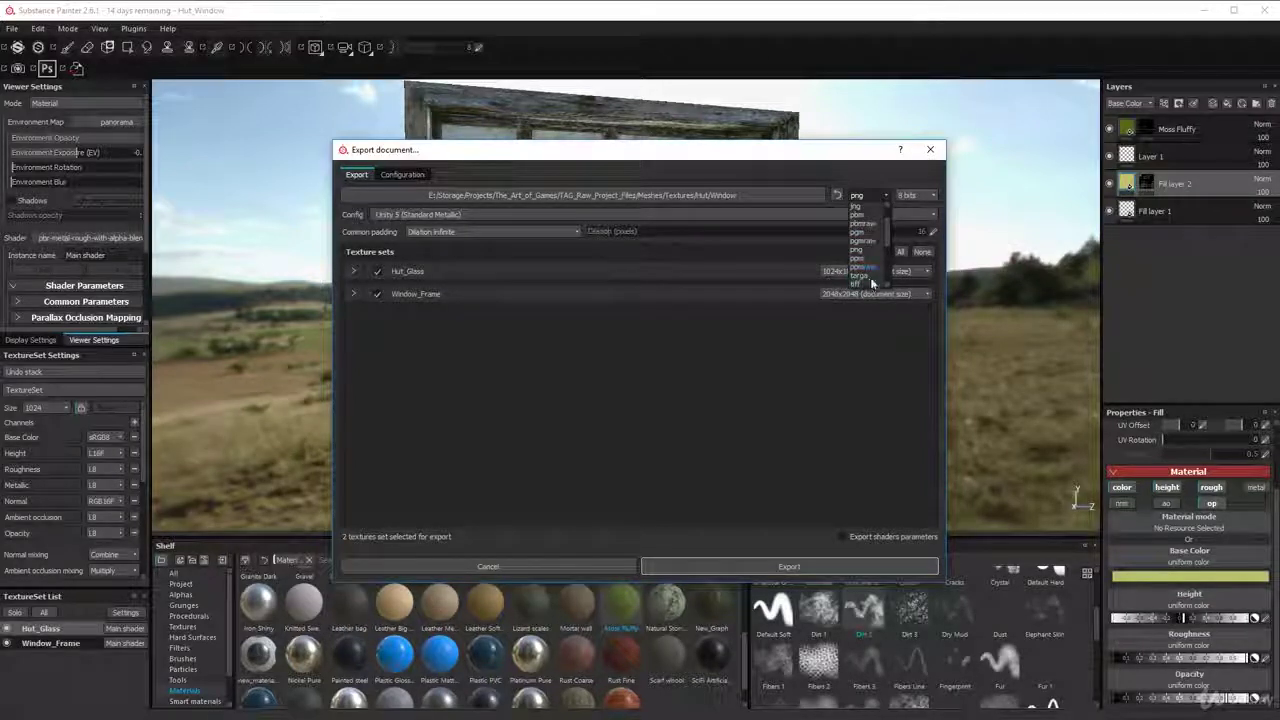
left_click(869, 275)
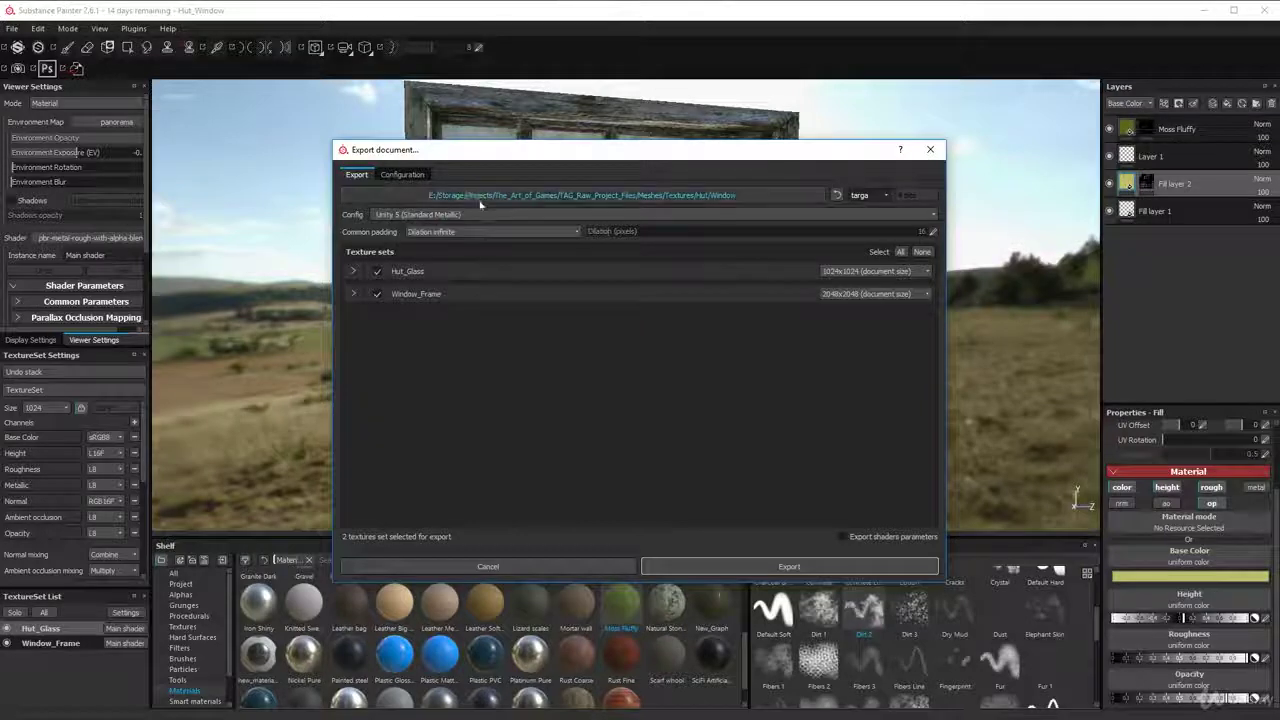
- Review the output maps of the MY_Unity 5 export preset, including the alpha channel of AlbedoTransparency, and return to the export settings
left_click(396, 178)
left_click(390, 296)
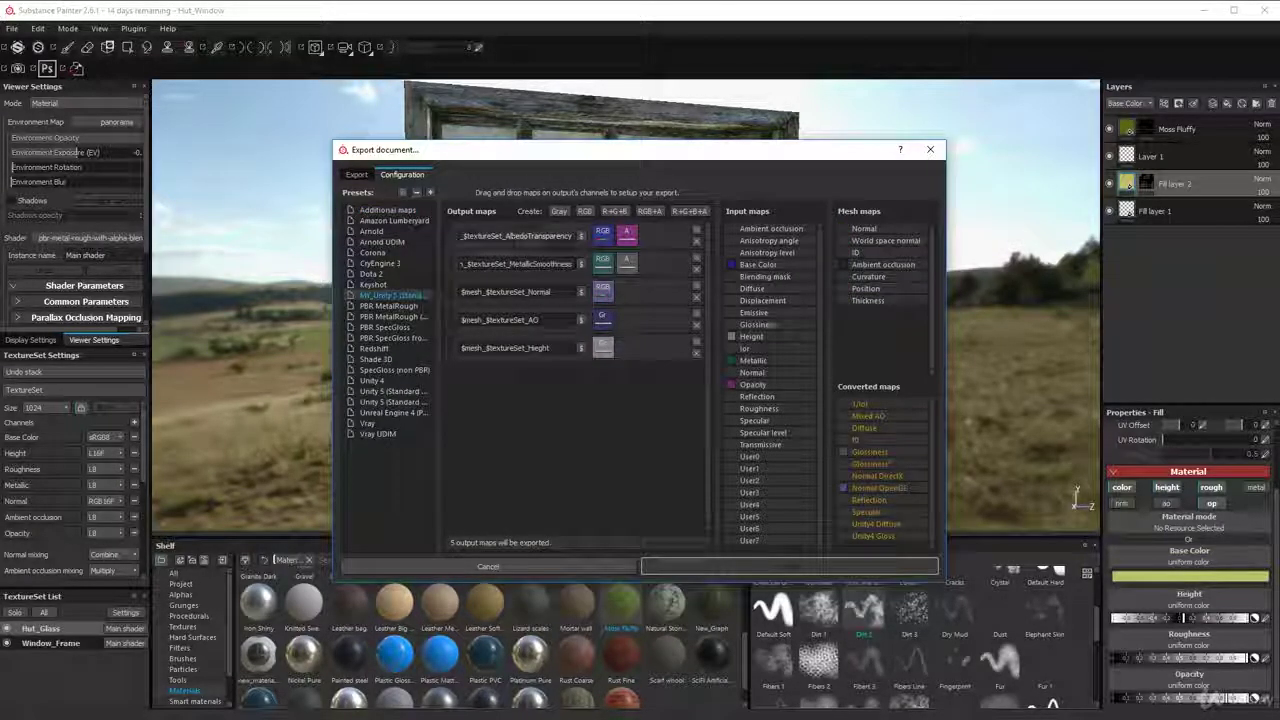
left_click(628, 233)
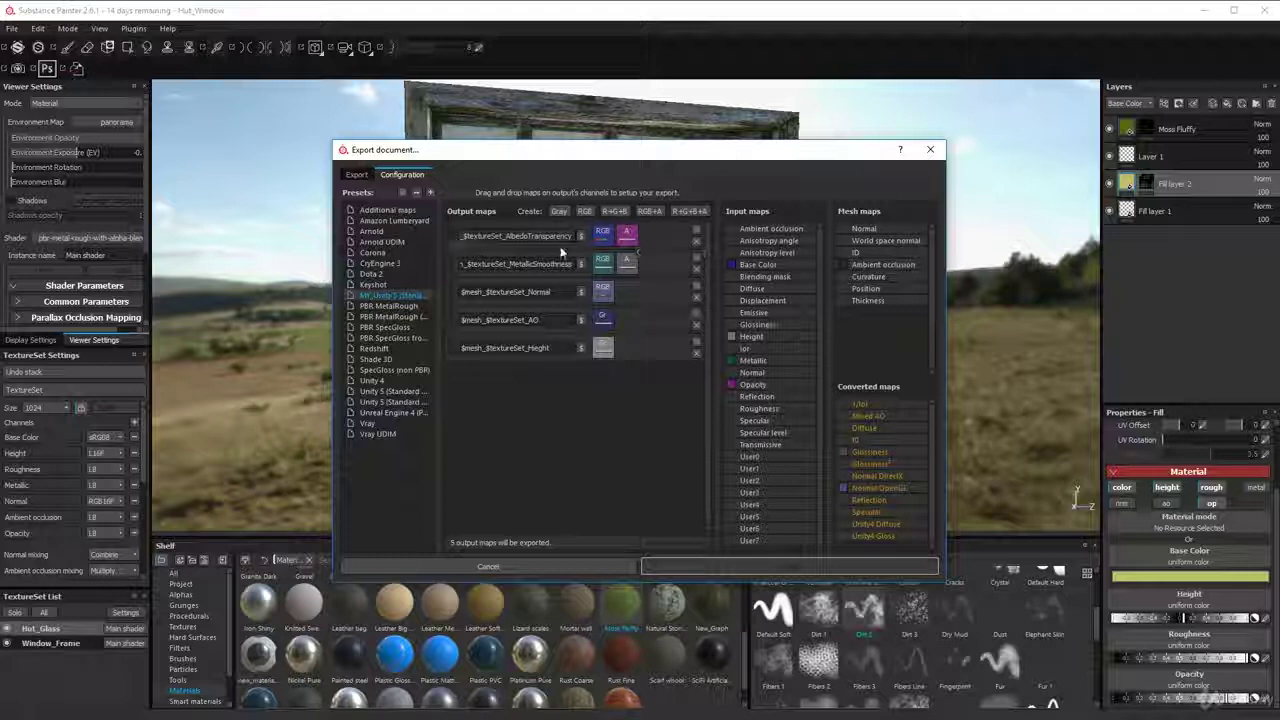
left_click(355, 175)
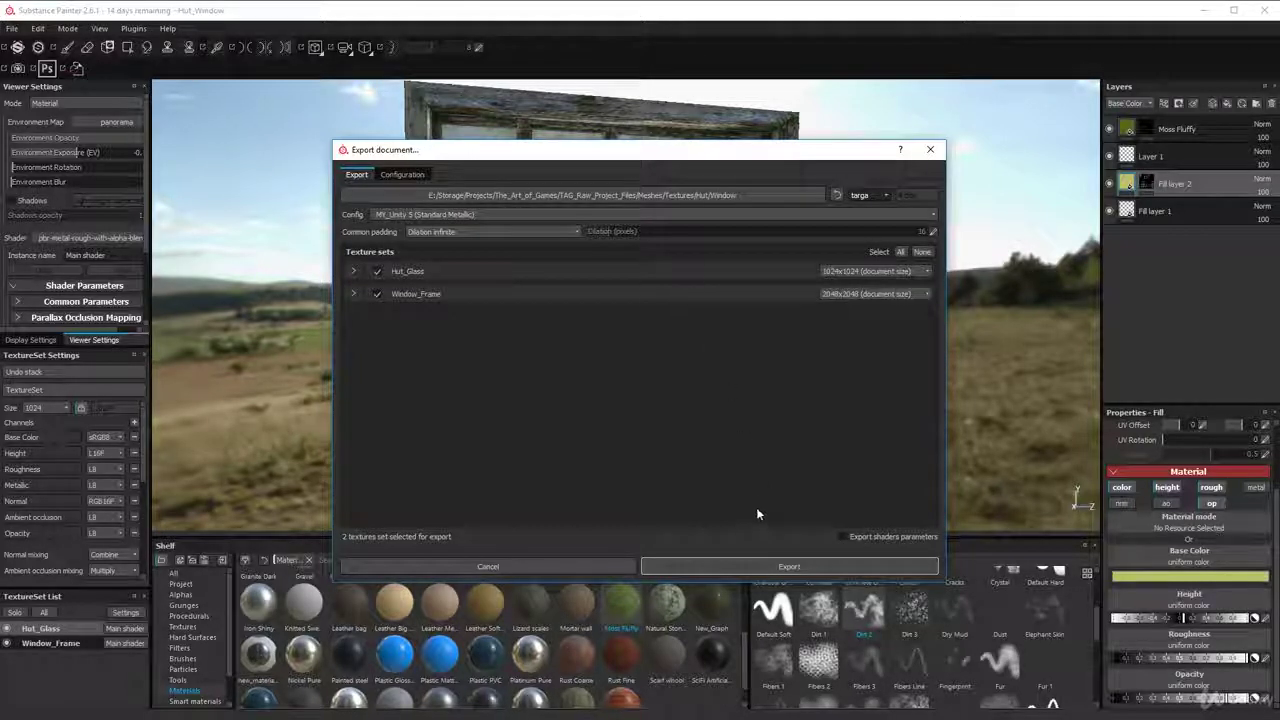
- Export Hut_Glass and Window_Frame with the MY_Unity 5 (Standard Metallic) configuration and open the output folder
left_click(575, 232)
left_click(588, 236)
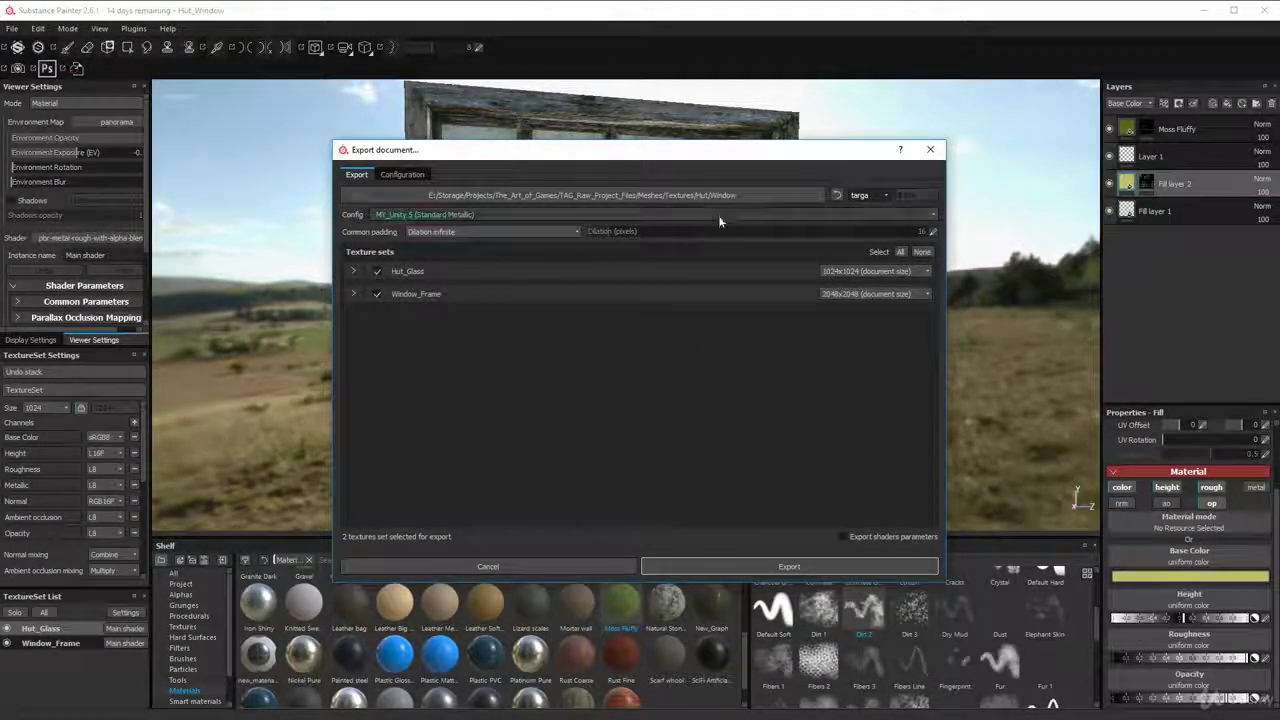
left_click(764, 560)
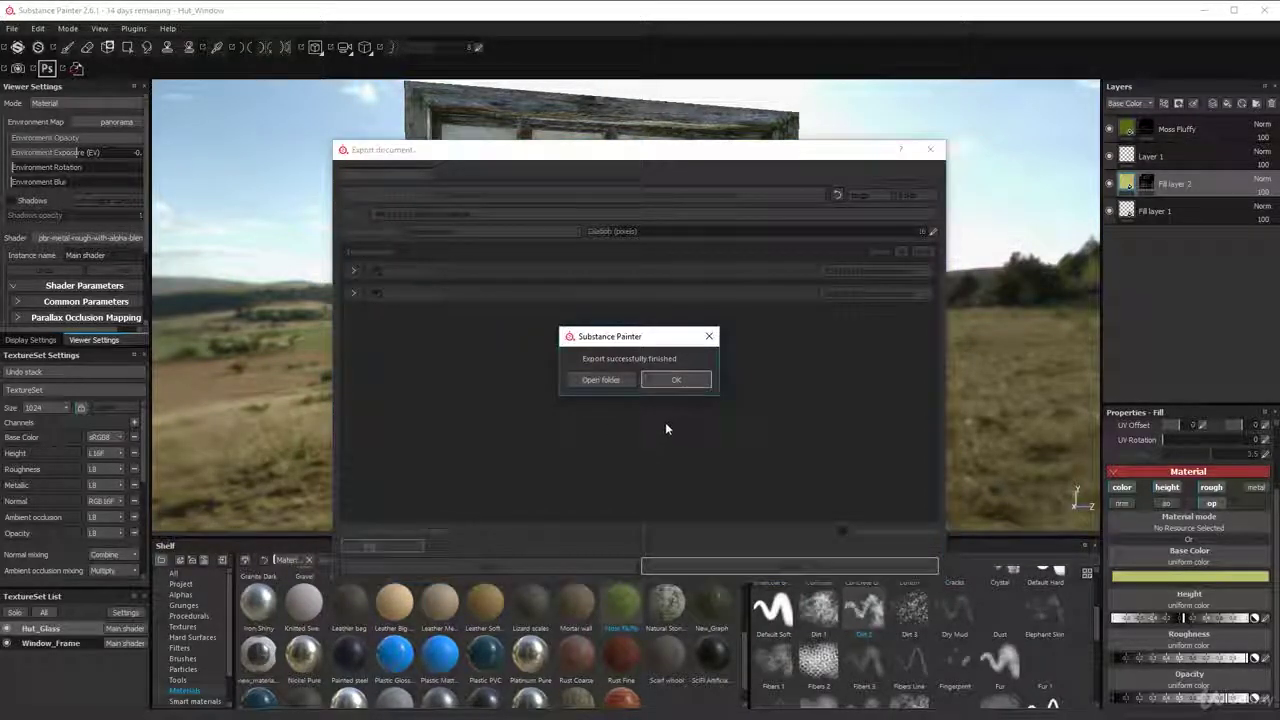
left_click(604, 378)
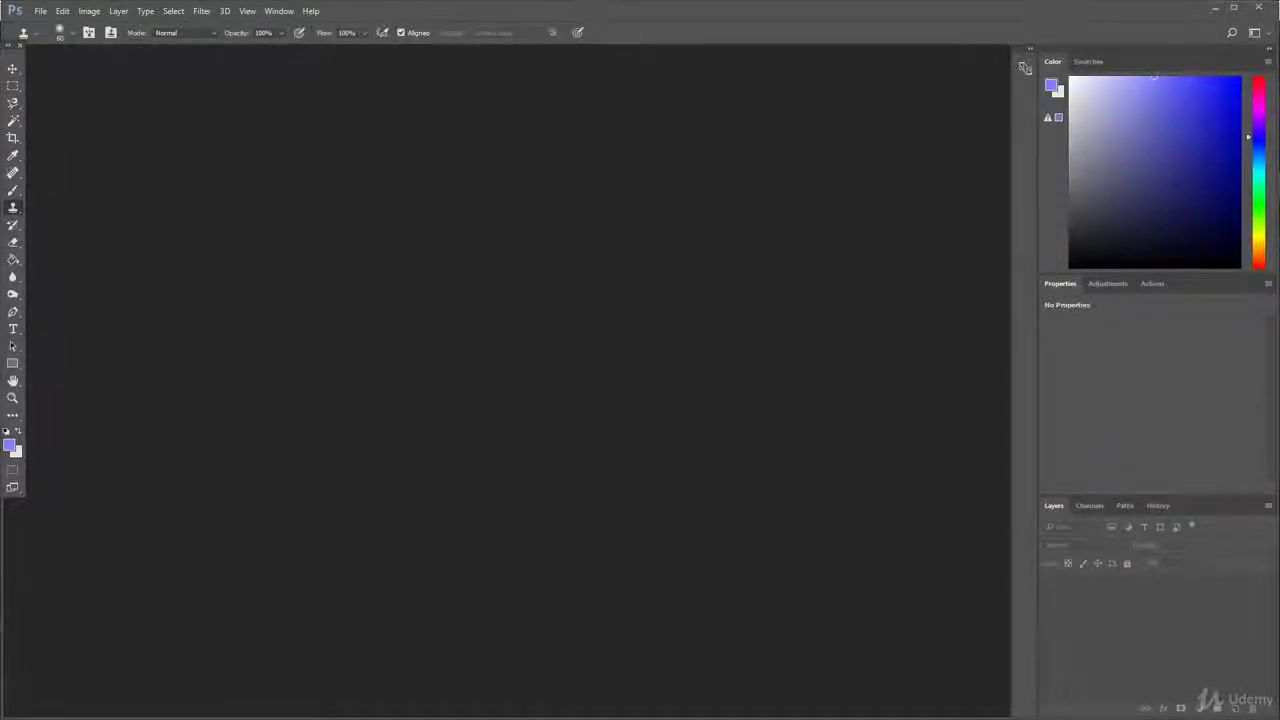
- Open Hut_Window_Hut_Glass_AlbedoTransparency.tga from the Window folder in Photoshop and view only its Alpha 1 channel
key("alt+Tab")
left_click_drag(509, 116, 800, 233)
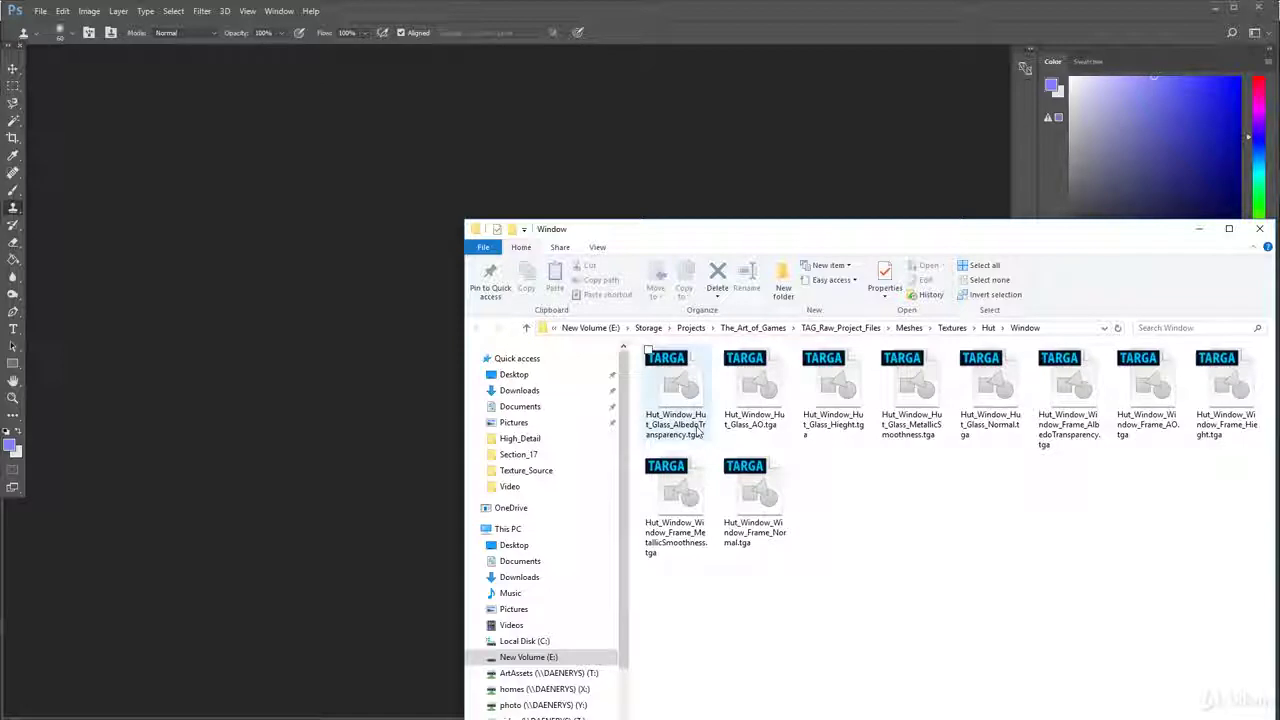
left_click_drag(675, 392, 396, 184)
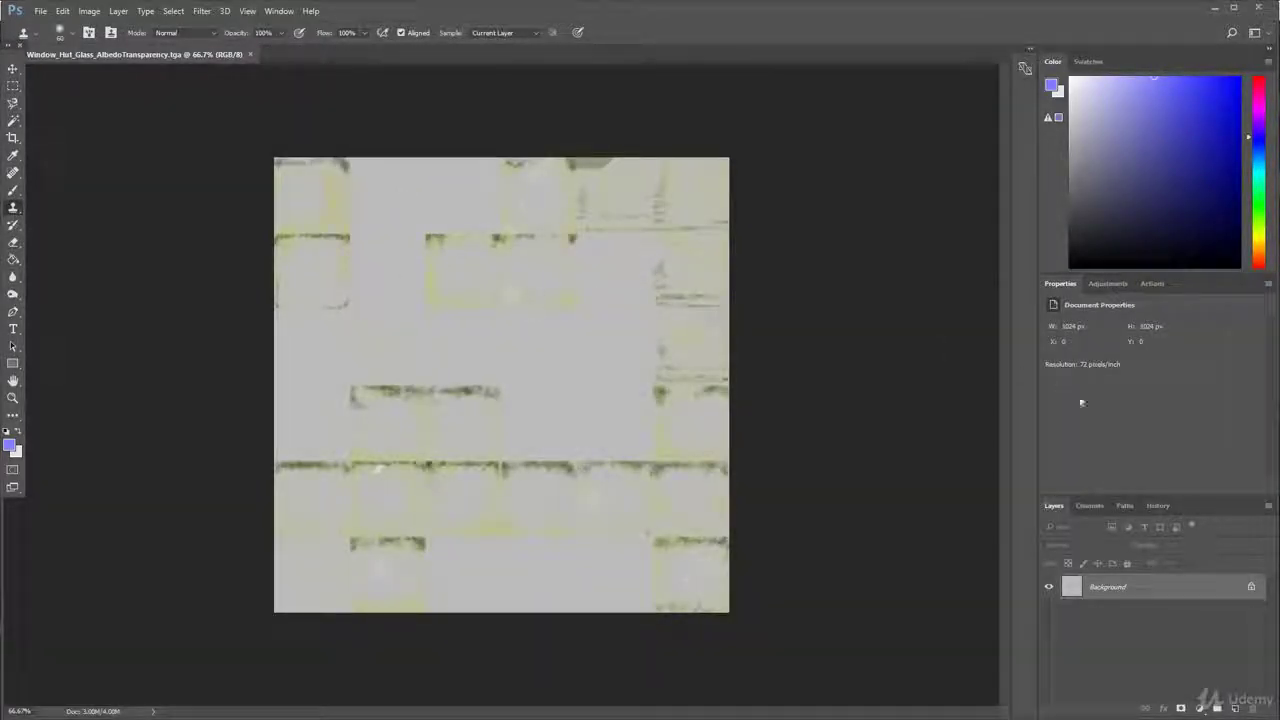
left_click(1089, 505)
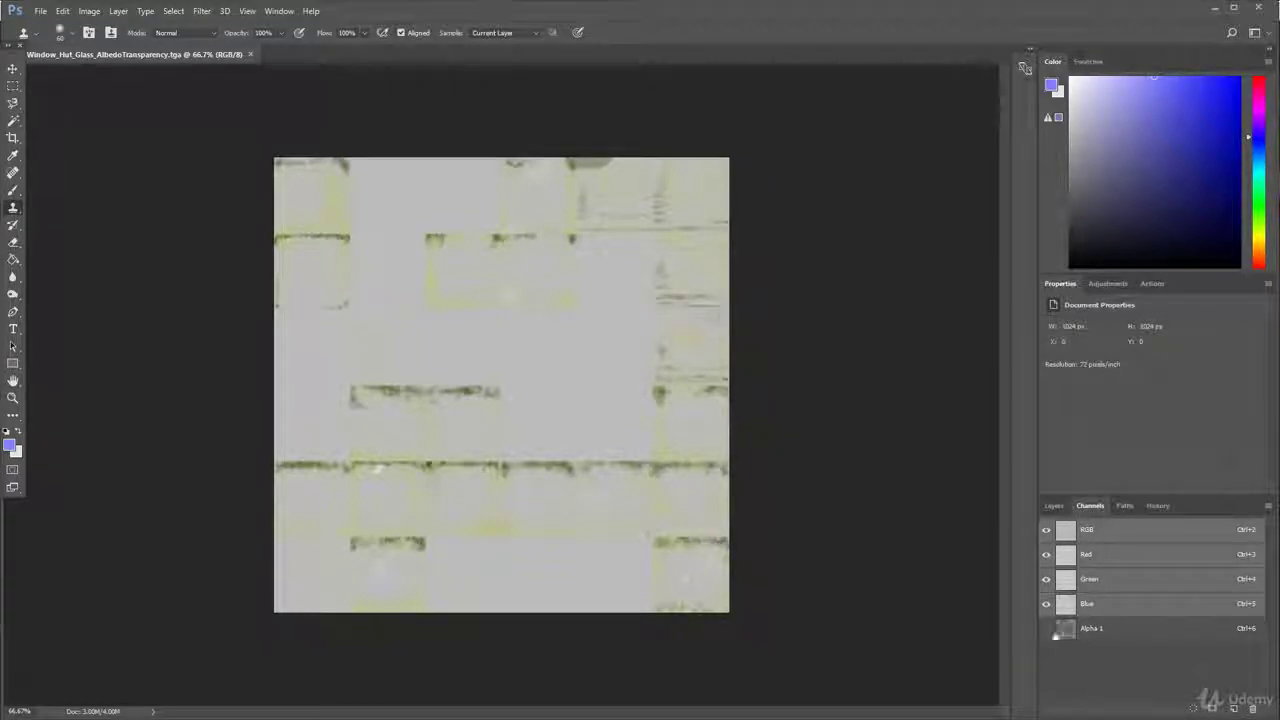
left_click(1100, 628)
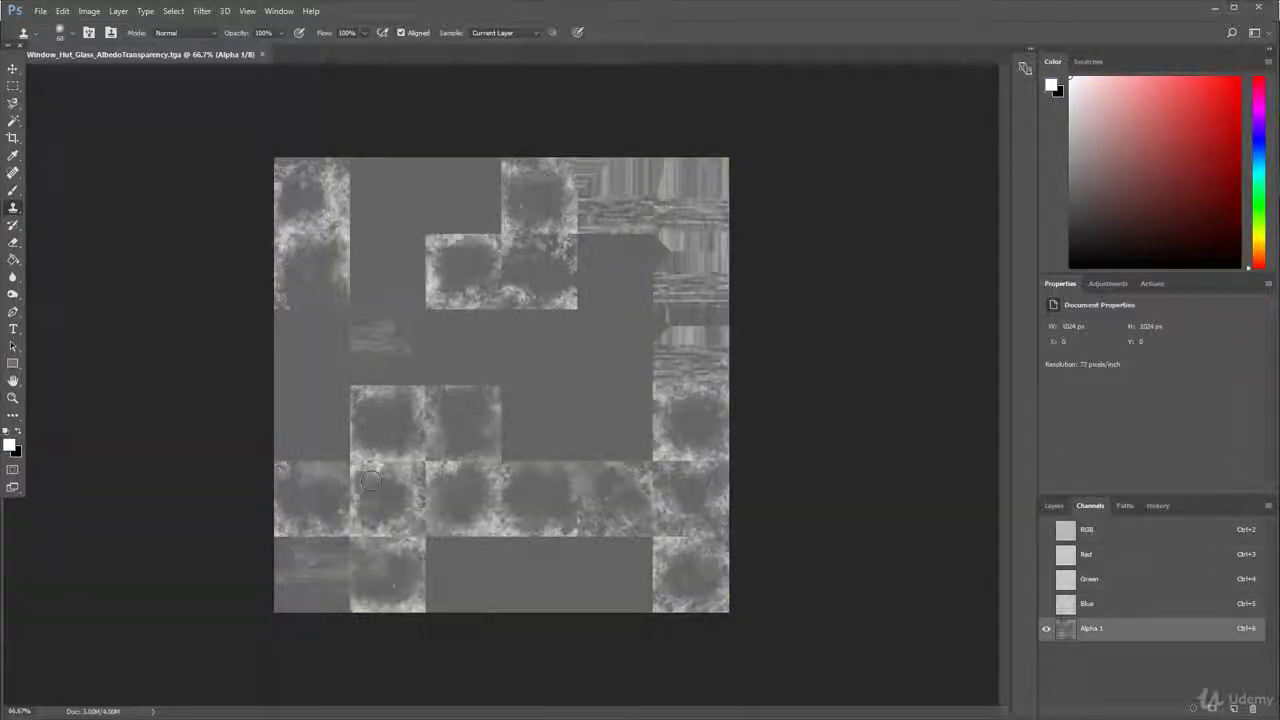
- Show the RGB channels together with Alpha 1, hide the alpha channel again and return to the layer list
left_click(1054, 505)
left_click(1090, 505)
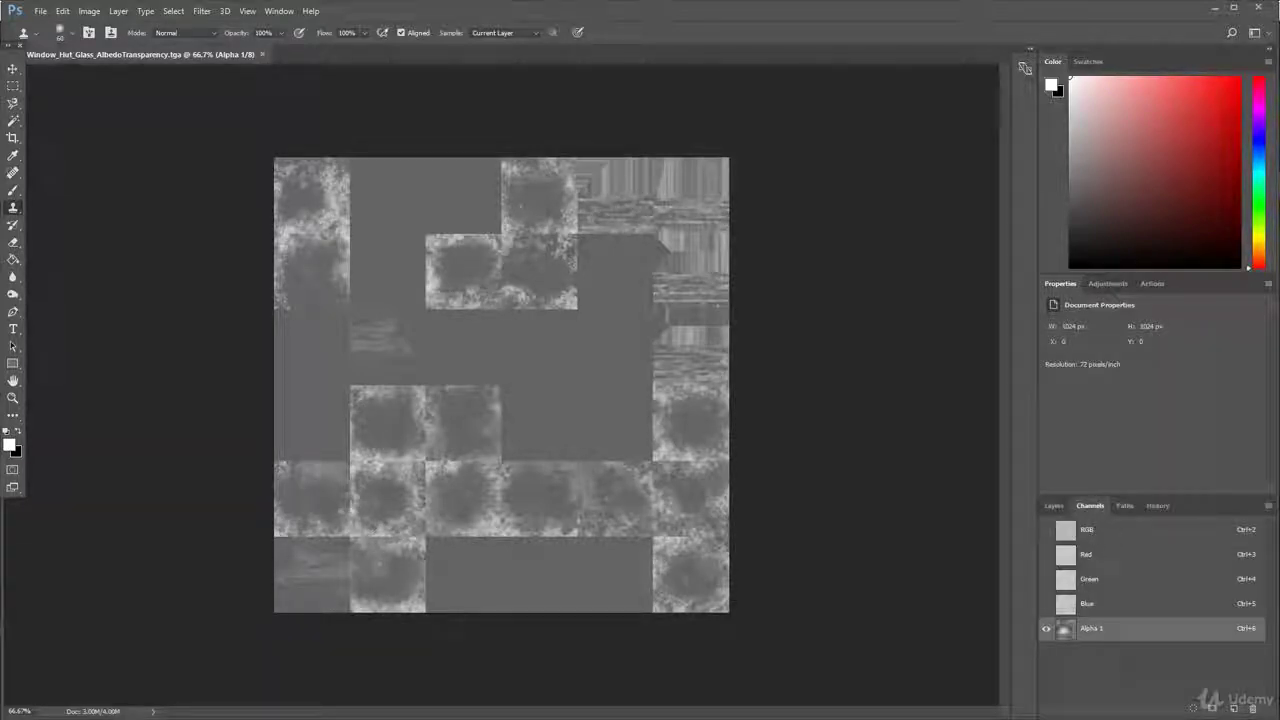
left_click(1046, 529)
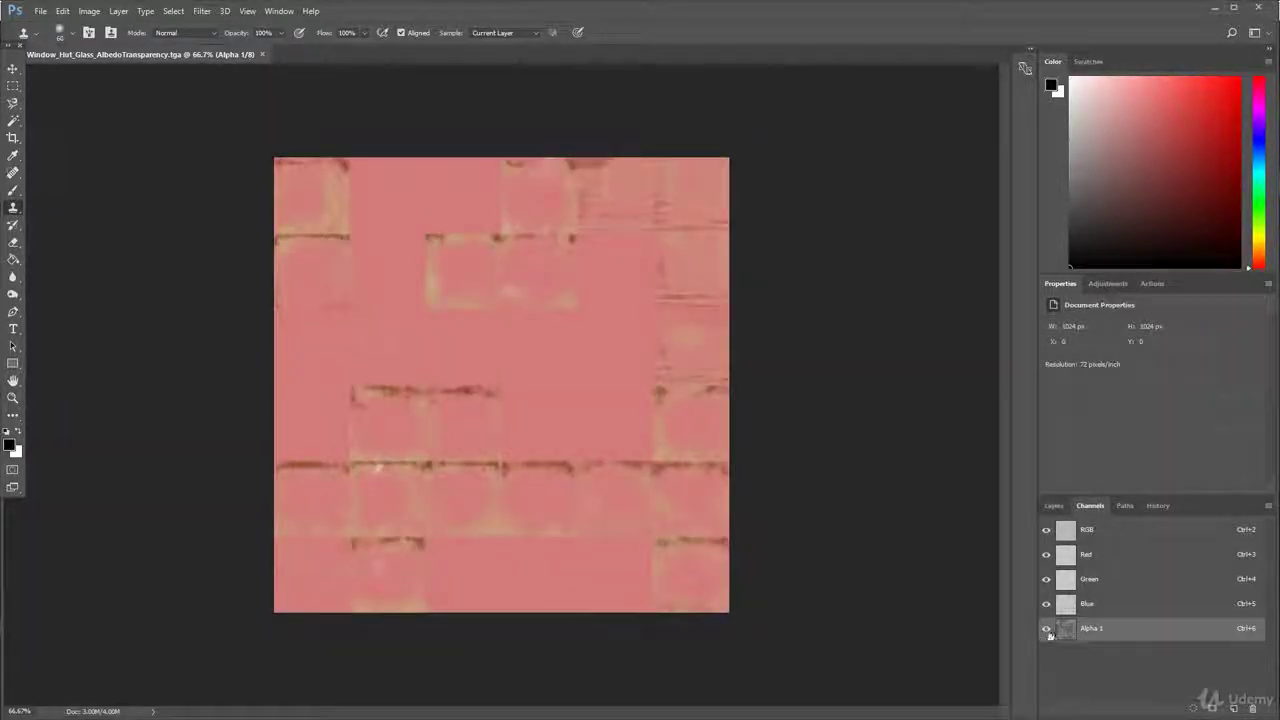
left_click(1046, 628)
left_click(1054, 505)
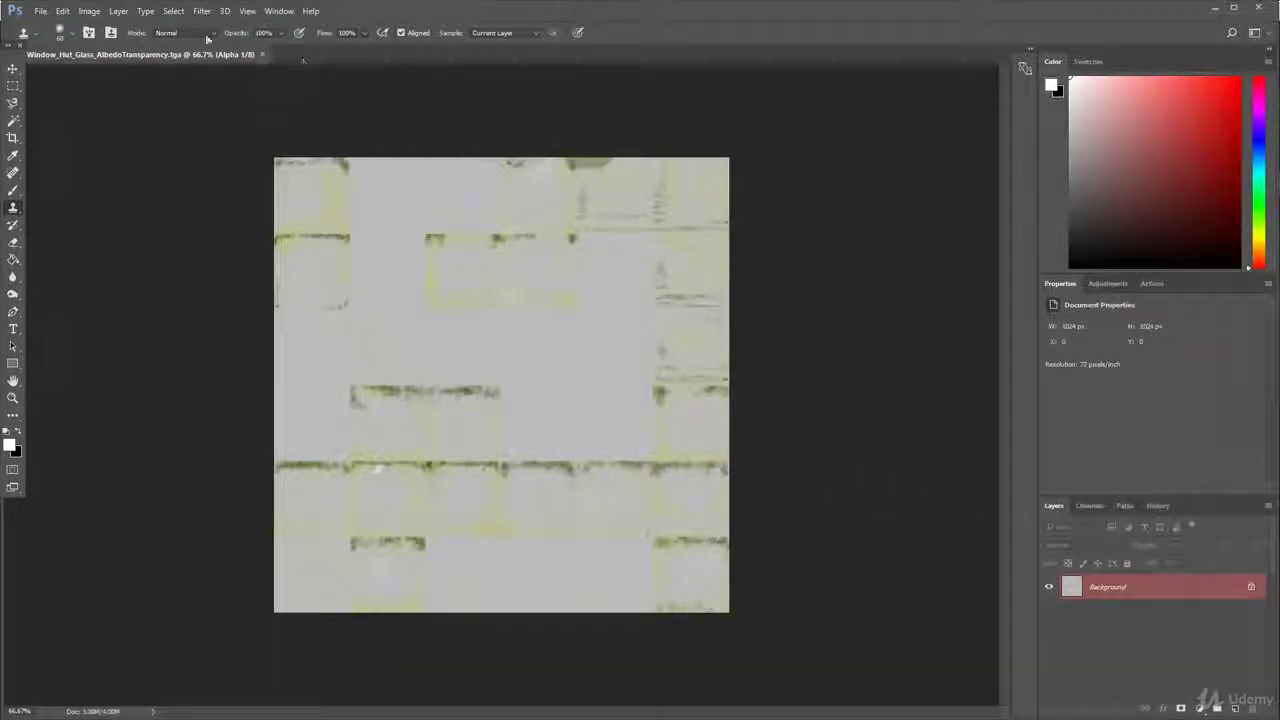
- Close the glass texture in Photoshop and the Window output folder, returning to Substance Painter
left_click(262, 55)
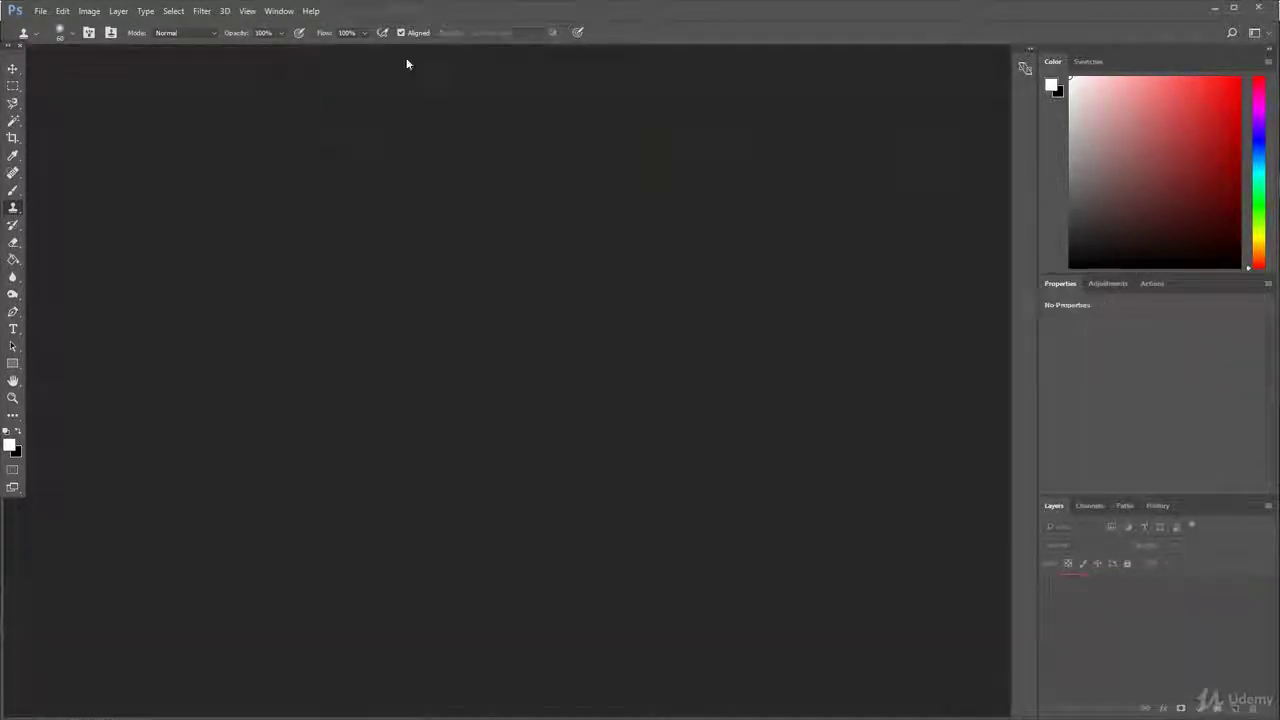
left_click(1215, 8)
left_click_drag(982, 240, 736, 130)
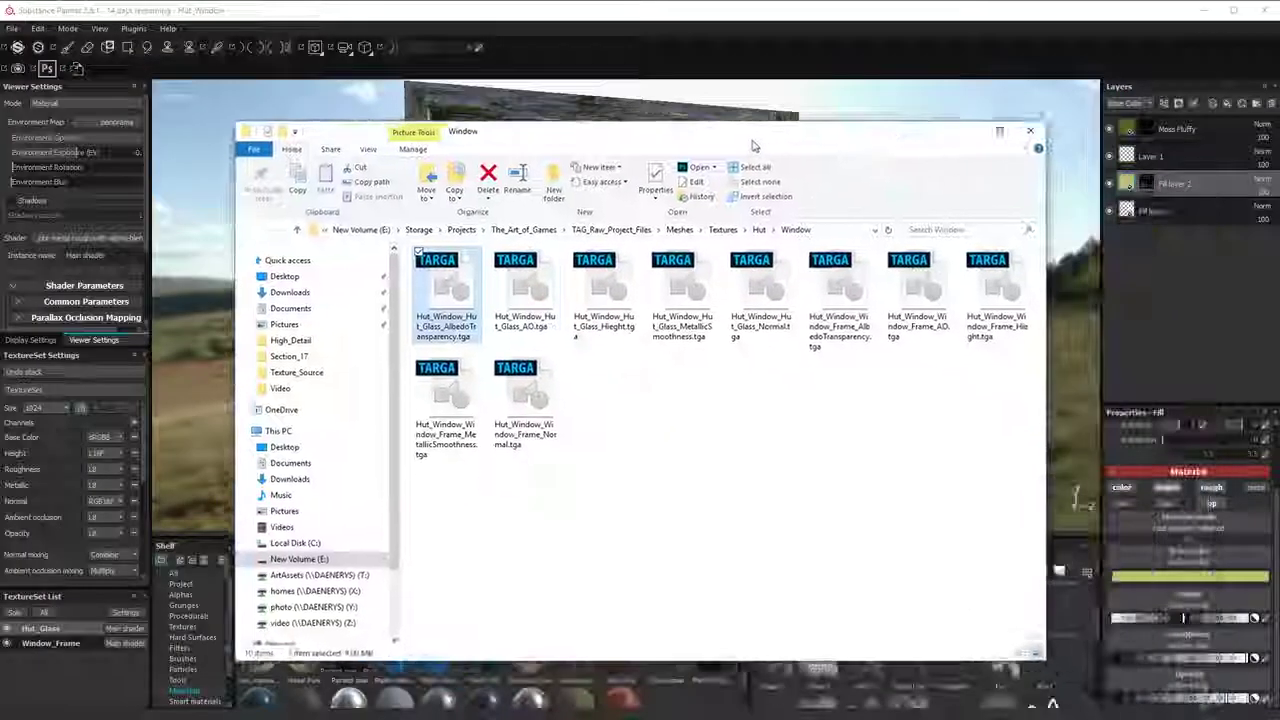
left_click(709, 390)
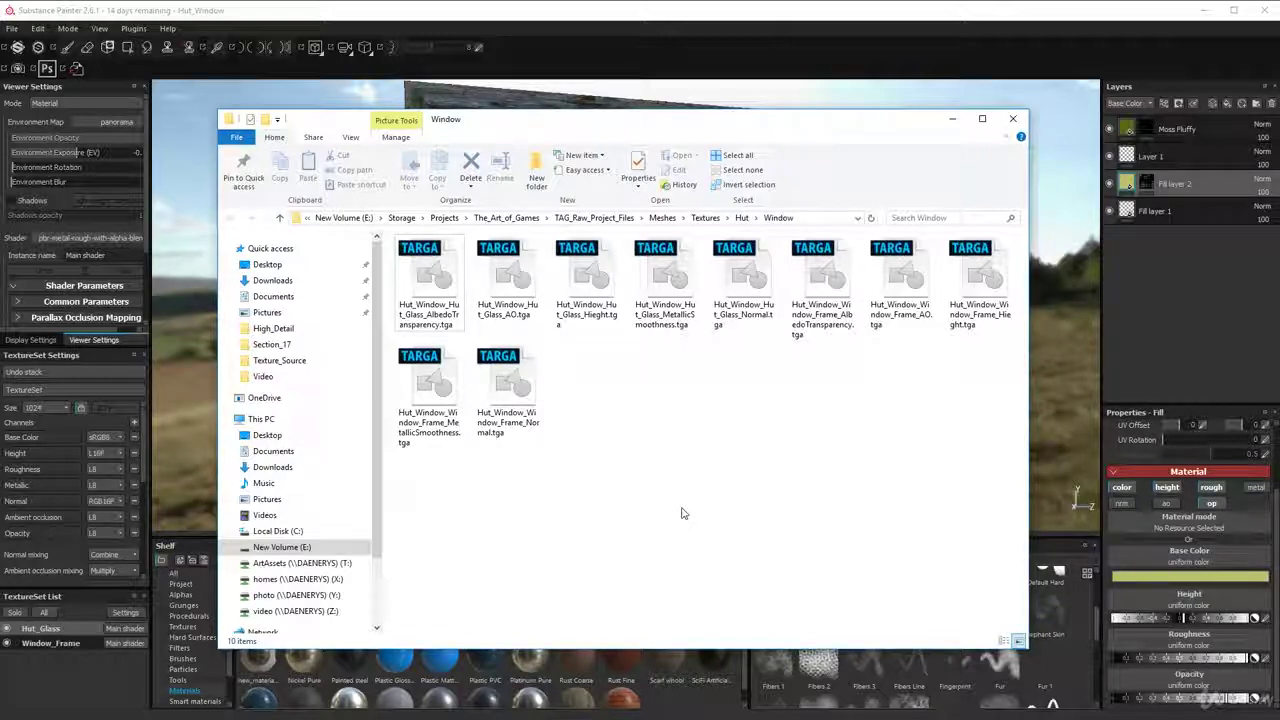
left_click(1010, 120)
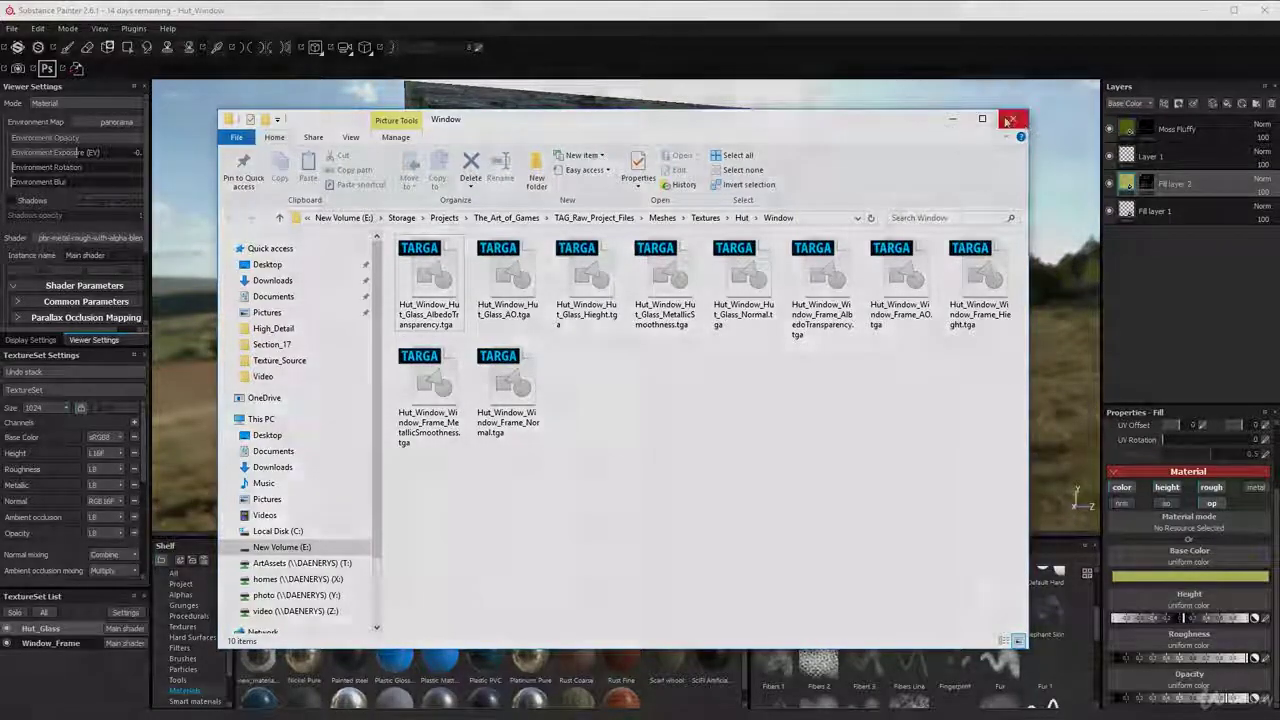